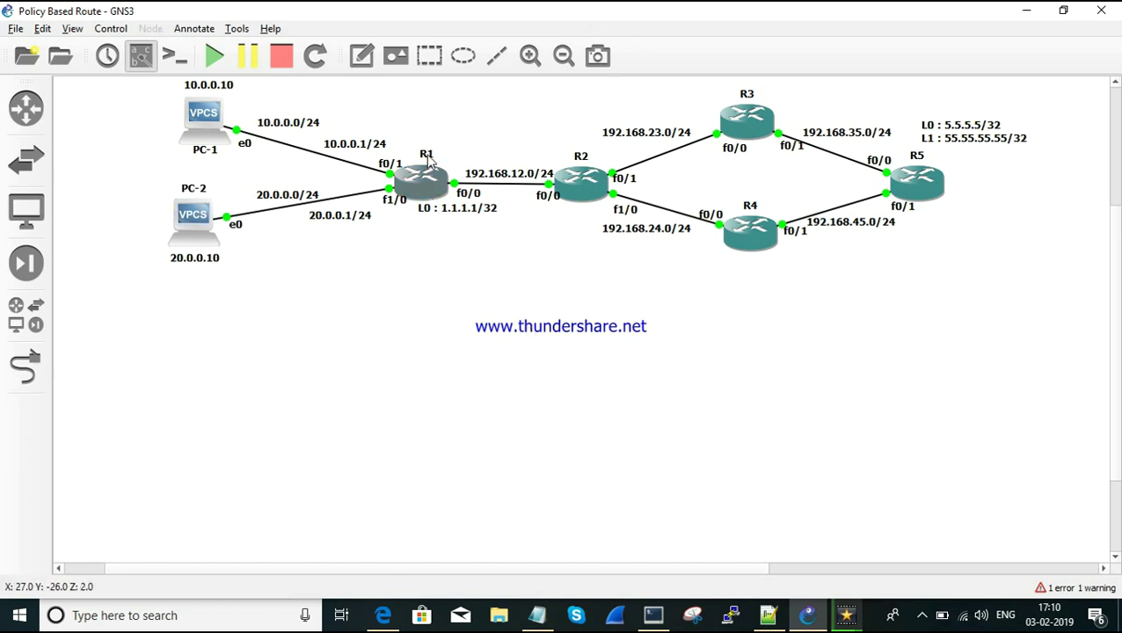
{"action": "left_click_drag", "start_coordinate": [328, 87], "coordinate": [1040, 299]}
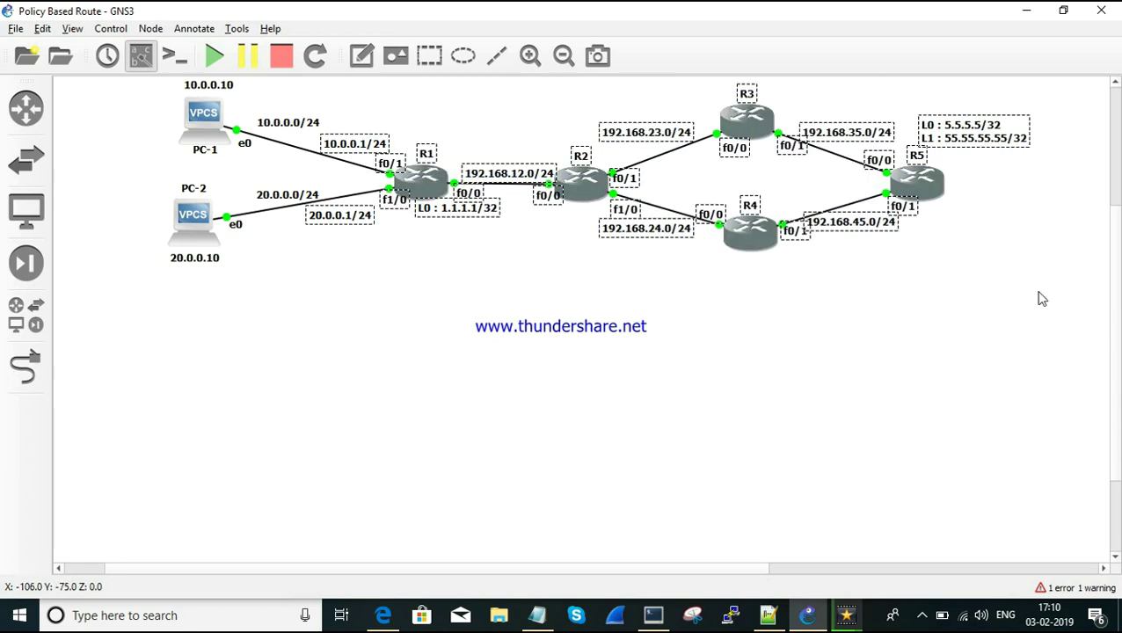
{"action": "left_click", "coordinate": [1039, 299]}
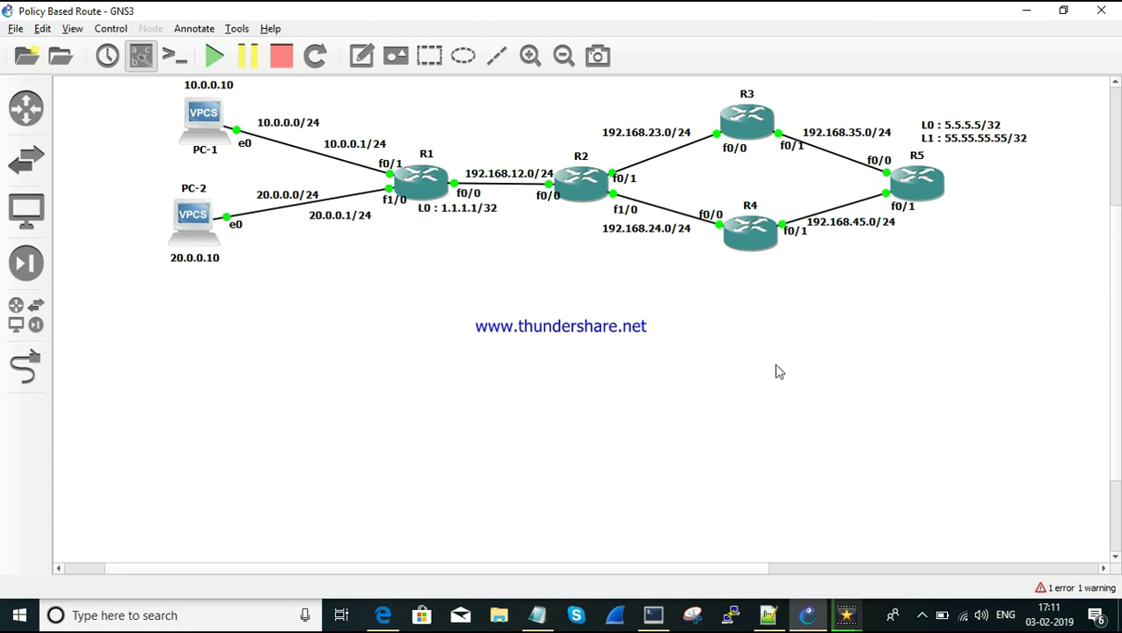
- Switch to Notepad and review the note on policy-based routing of traffic from 10.0.0.10 to 5.5.5.5 and its next hop
{"action": "left_click", "coordinate": [539, 618]}
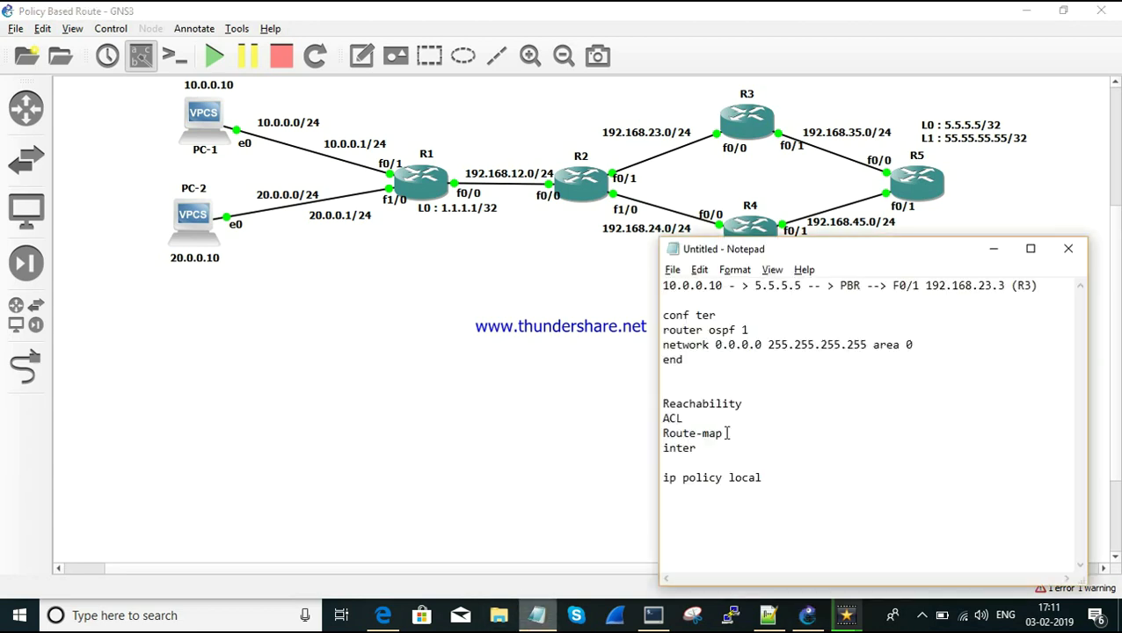
{"action": "left_click", "coordinate": [764, 361]}
{"action": "double_click", "coordinate": [686, 287]}
{"action": "left_click", "coordinate": [689, 288]}
{"action": "double_click", "coordinate": [703, 289]}
{"action": "left_click", "coordinate": [702, 288]}
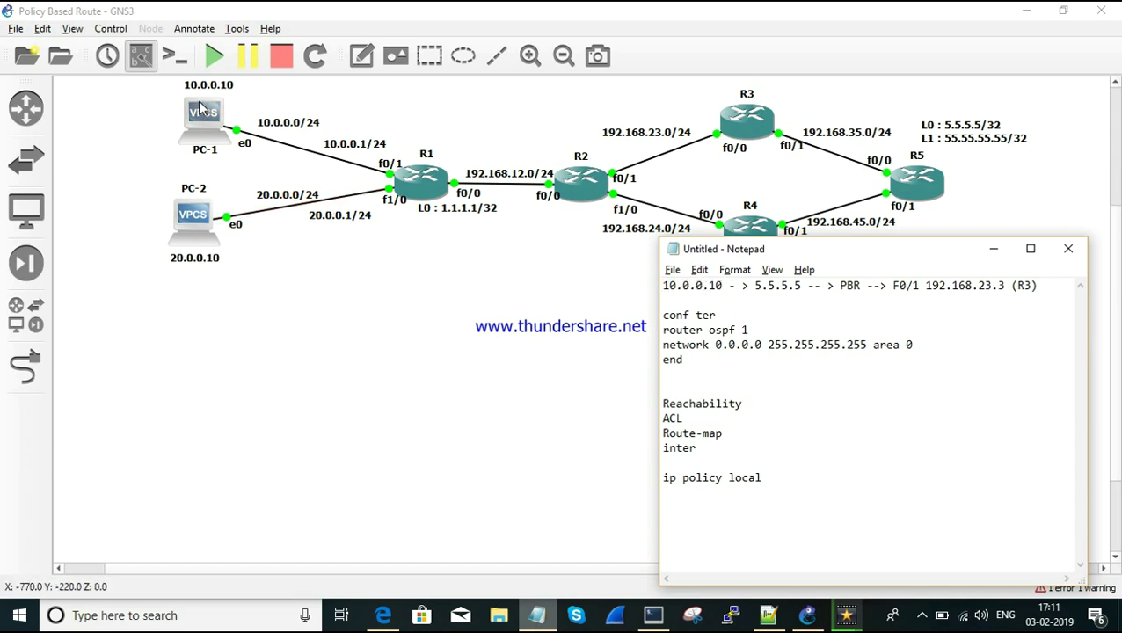
{"action": "double_click", "coordinate": [774, 287]}
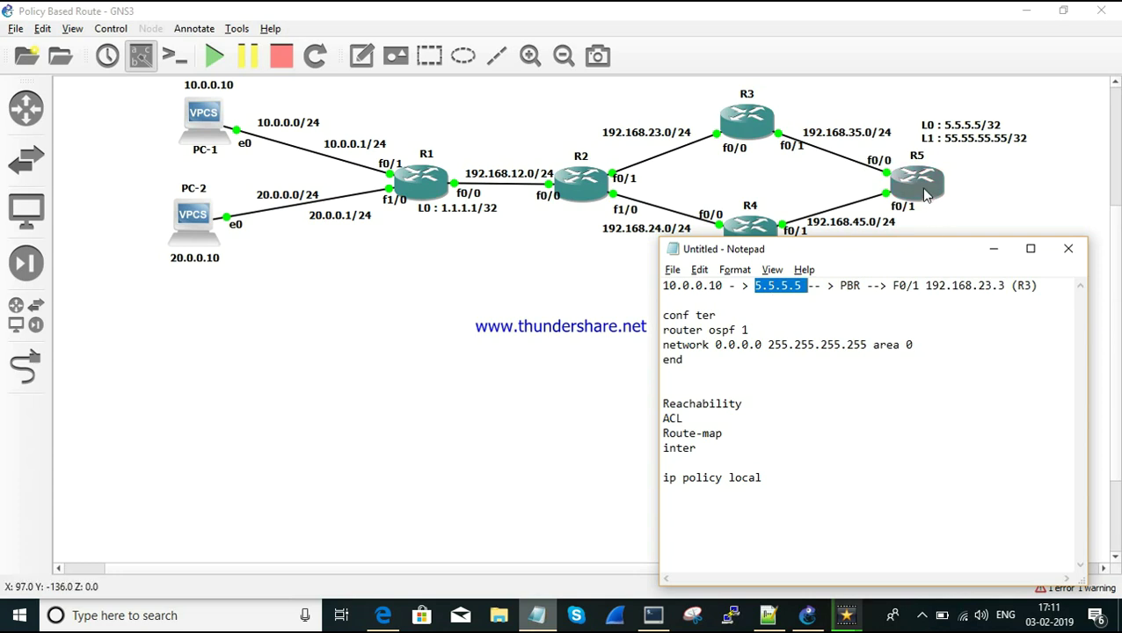
{"action": "left_click", "coordinate": [862, 301]}
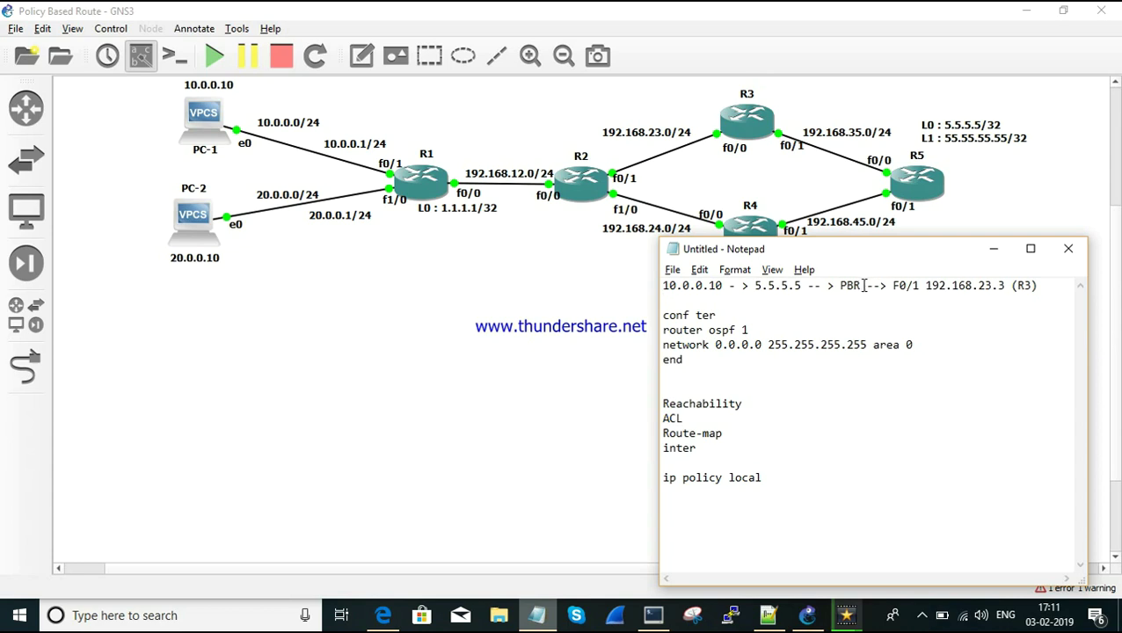
{"action": "left_click", "coordinate": [861, 285]}
{"action": "left_click_drag", "start_coordinate": [664, 286], "coordinate": [803, 285]}
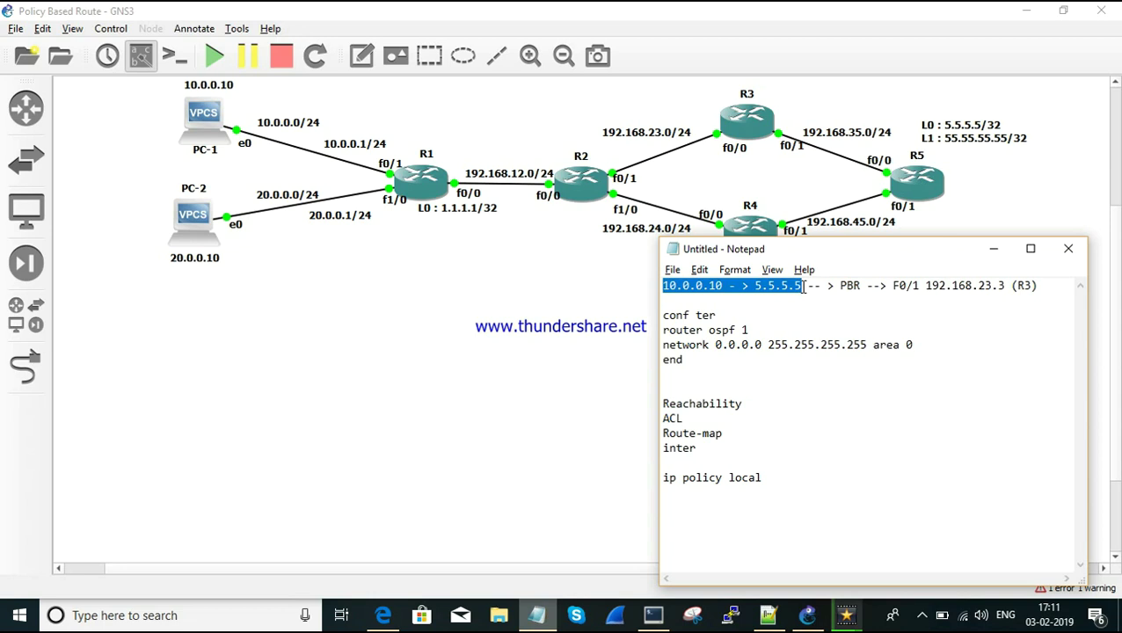
{"action": "double_click", "coordinate": [846, 286]}
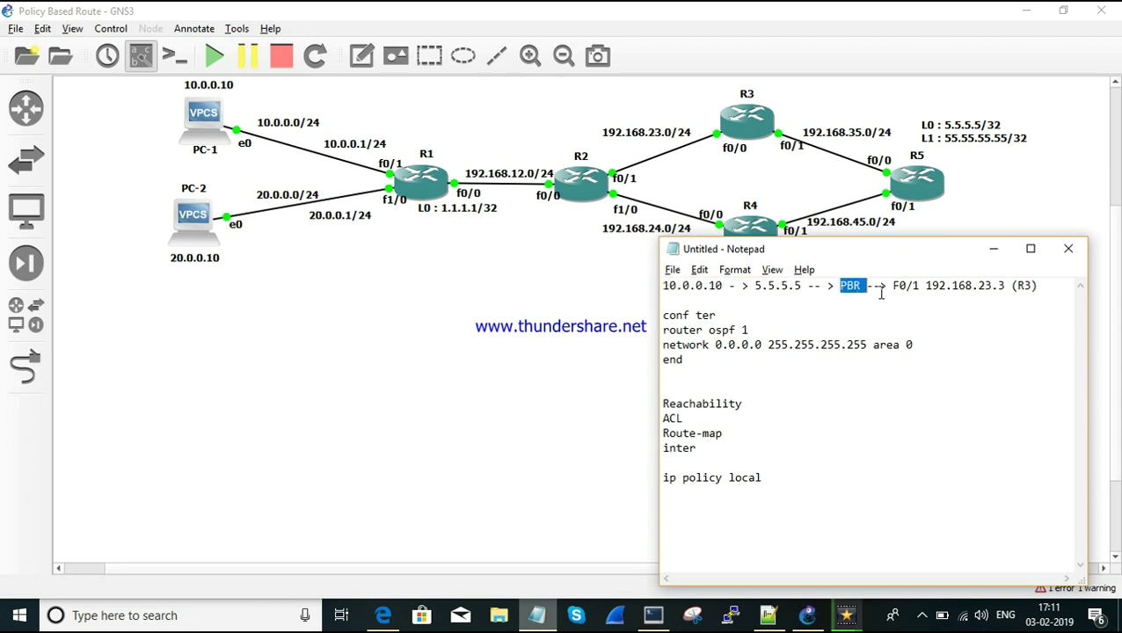
{"action": "left_click_drag", "start_coordinate": [892, 286], "coordinate": [920, 288]}
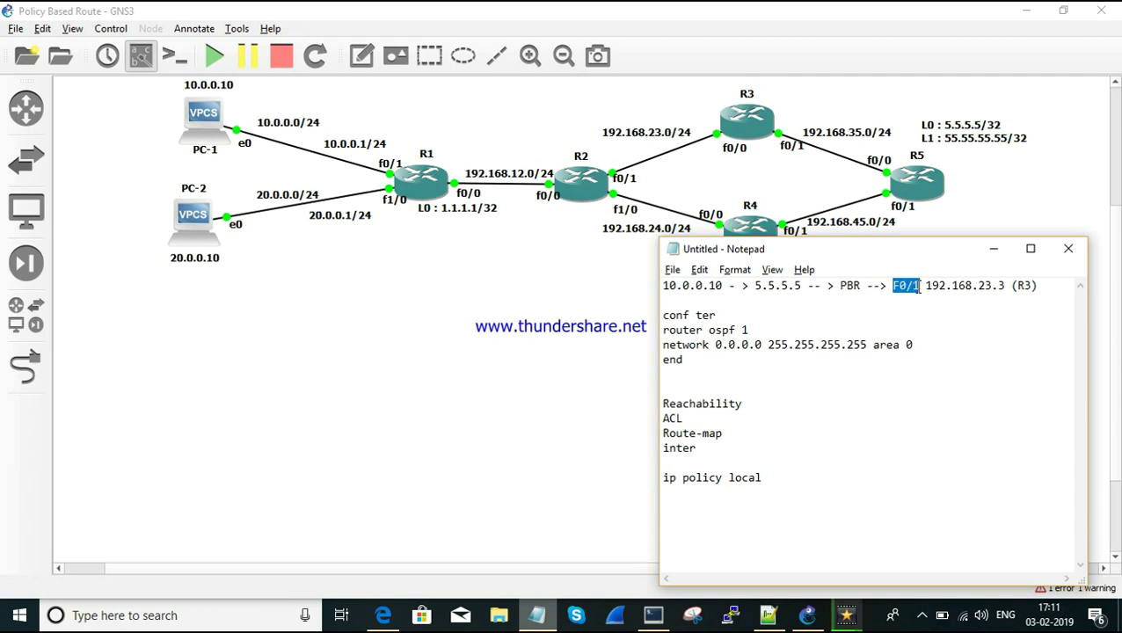
{"action": "left_click", "coordinate": [920, 288]}
{"action": "left_click_drag", "start_coordinate": [926, 290], "coordinate": [1040, 280]}
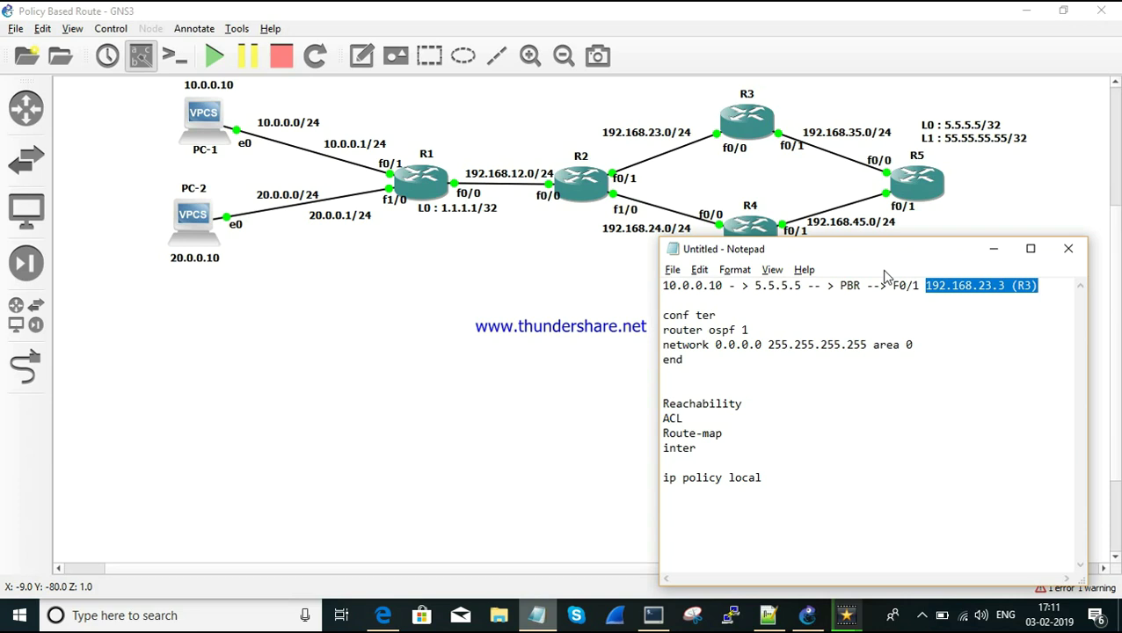
{"action": "left_click", "coordinate": [892, 297]}
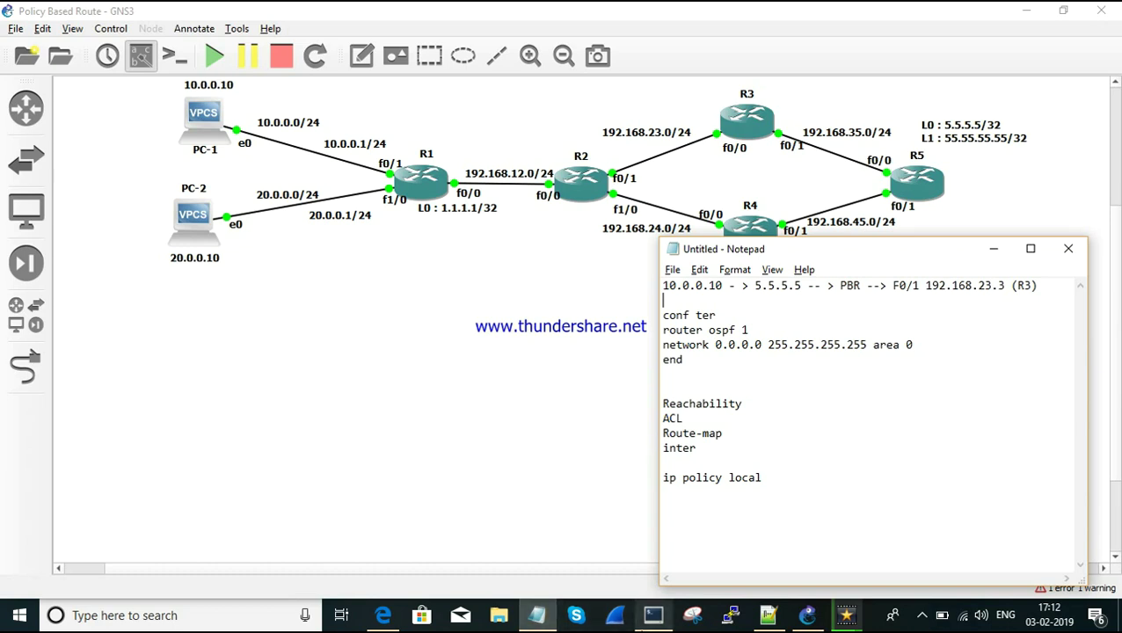
- Copy the OSPF configuration block from "conf ter" through "end" in the Notepad notes
{"action": "left_click", "coordinate": [759, 406]}
{"action": "left_click", "coordinate": [666, 404]}
{"action": "left_click", "coordinate": [649, 620]}
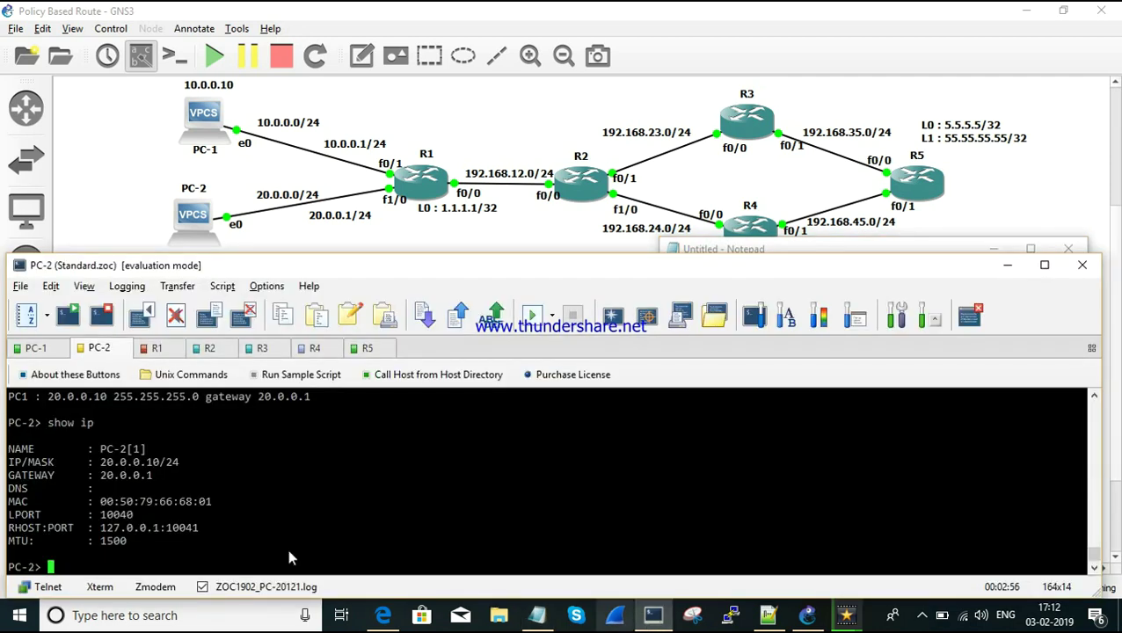
{"action": "left_click", "coordinate": [536, 615]}
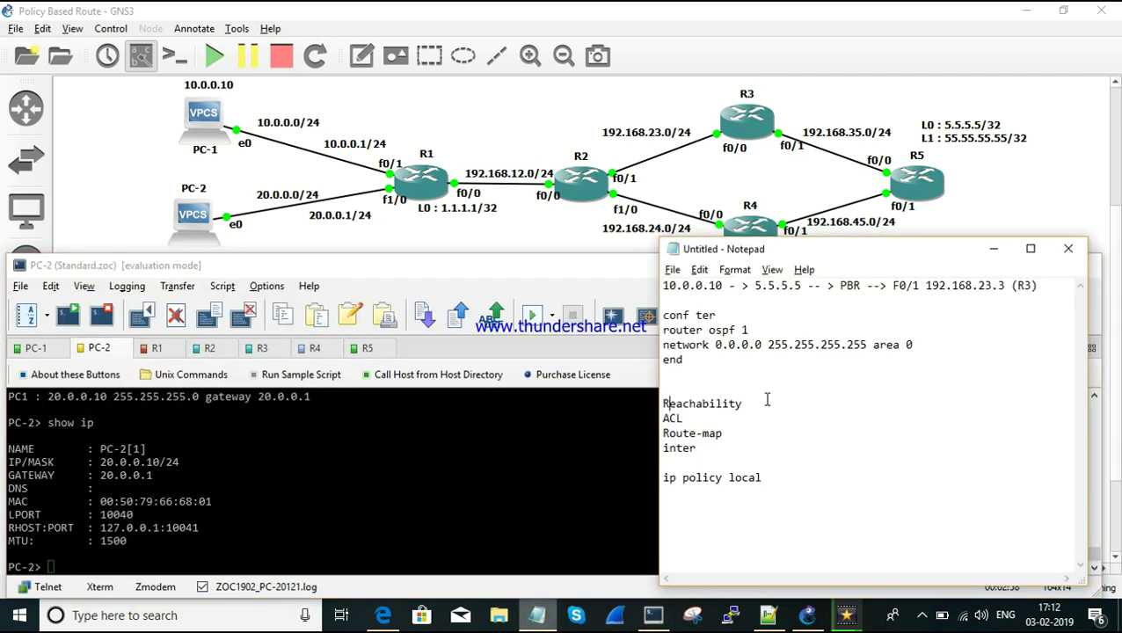
{"action": "left_click", "coordinate": [685, 358]}
{"action": "left_click_drag", "start_coordinate": [685, 358], "coordinate": [665, 316]}
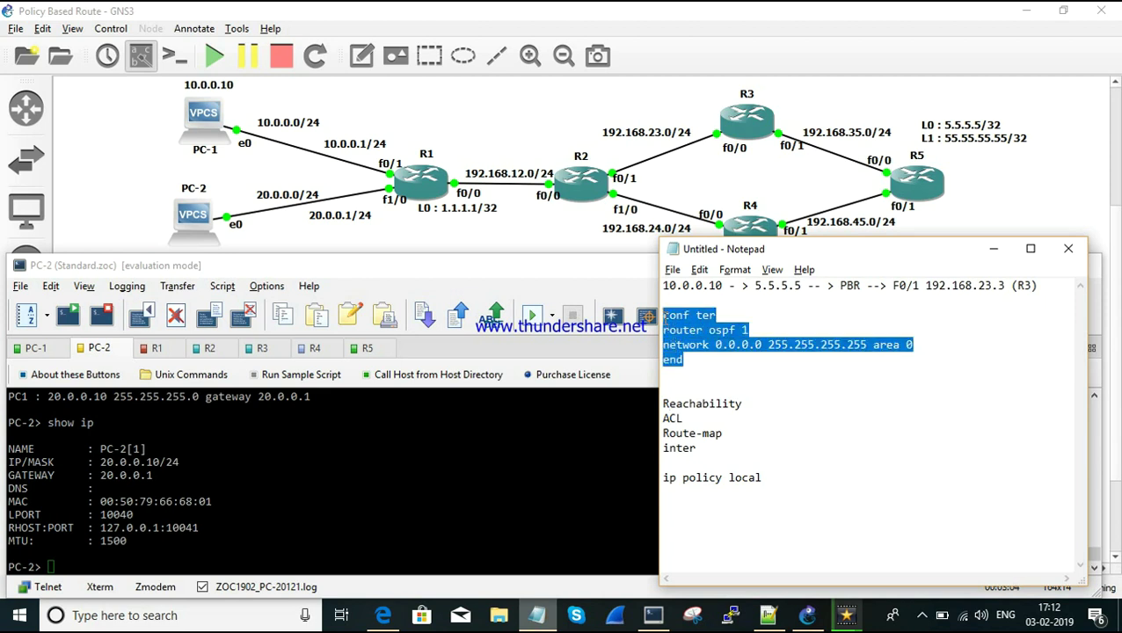
- Switch to the ZOC terminal and apply the copied configuration, router ospf 1 with network 0.0.0.0 255.255.255.255 area 0, on R1, R2 and R3
{"action": "left_click", "coordinate": [326, 473]}
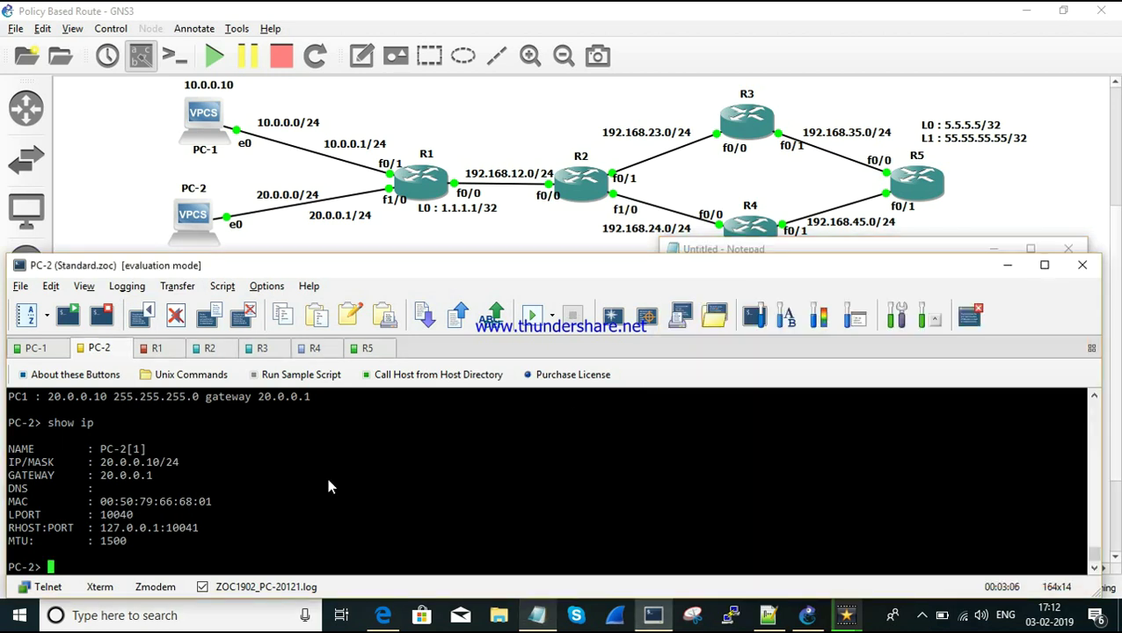
{"action": "key", "text": "ctrl+Tab"}
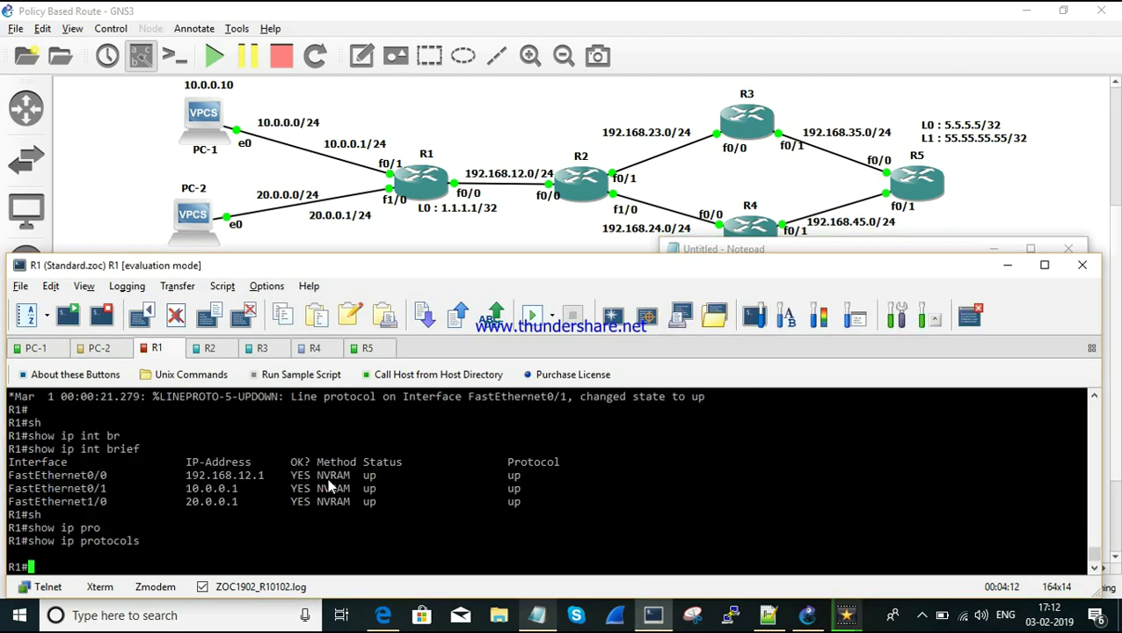
{"action": "key", "text": "alt+v"}
{"action": "key", "text": "ctrl+Tab"}
{"action": "key", "text": "alt+v"}
{"action": "key", "text": "ctrl+Tab"}
{"action": "key", "text": "alt+v"}
- Apply the same copied OSPF 1 configuration, network 0.0.0.0 255.255.255.255 area 0, on R4 and R5
{"action": "key", "text": "ctrl+Tab"}
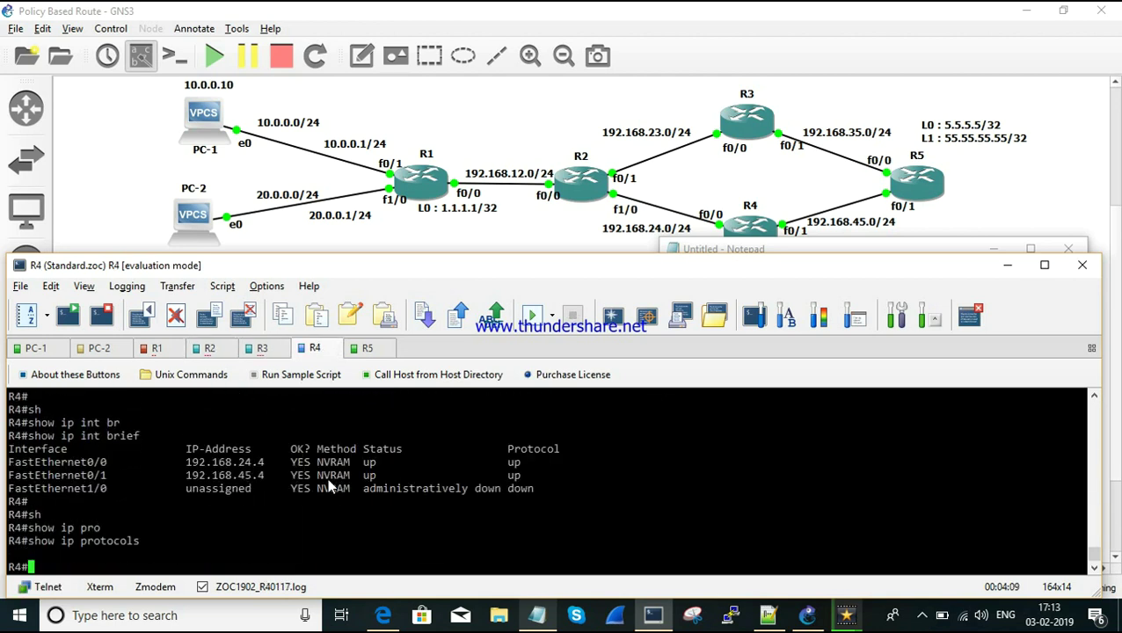
{"action": "key", "text": "XF86AudioMute"}
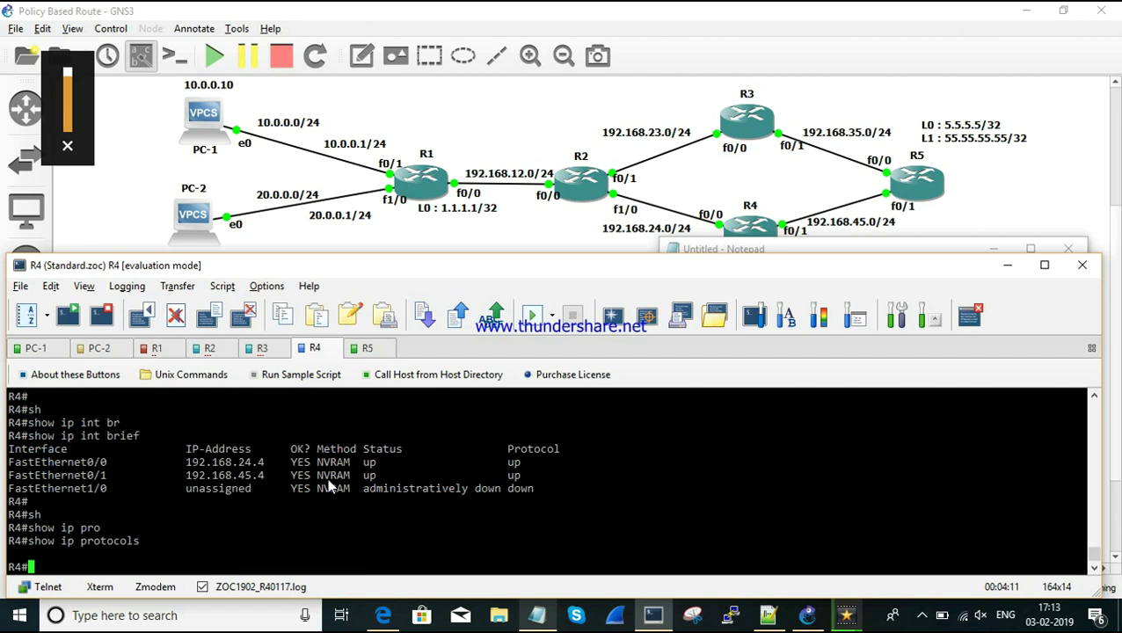
{"action": "key", "text": "alt+v"}
{"action": "key", "text": "ctrl+Tab"}
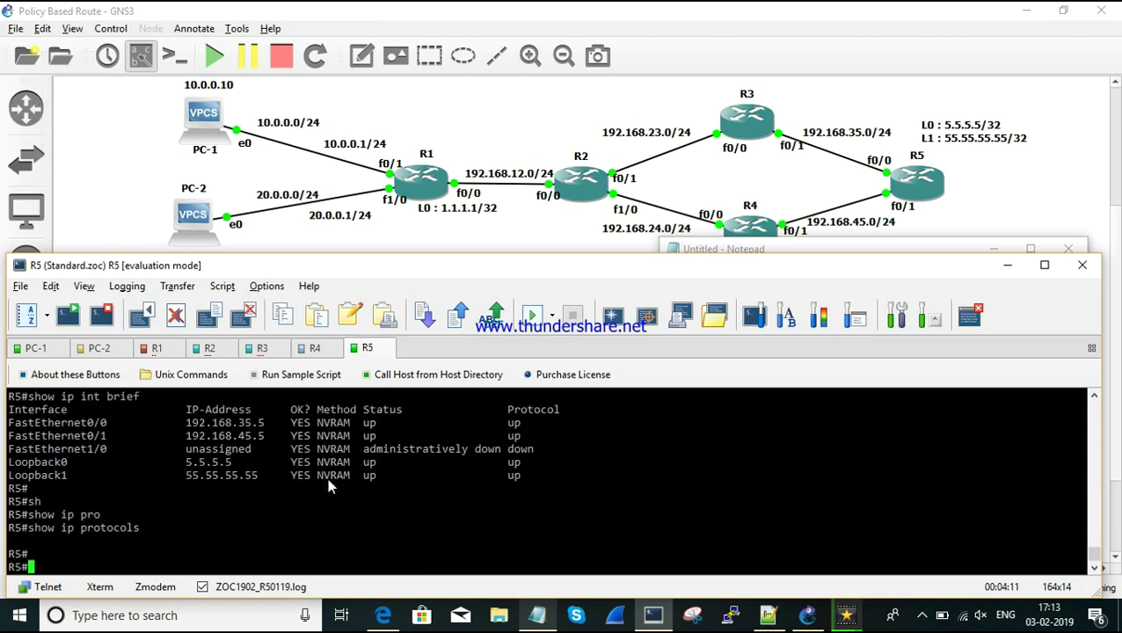
{"action": "key", "text": "alt+v"}
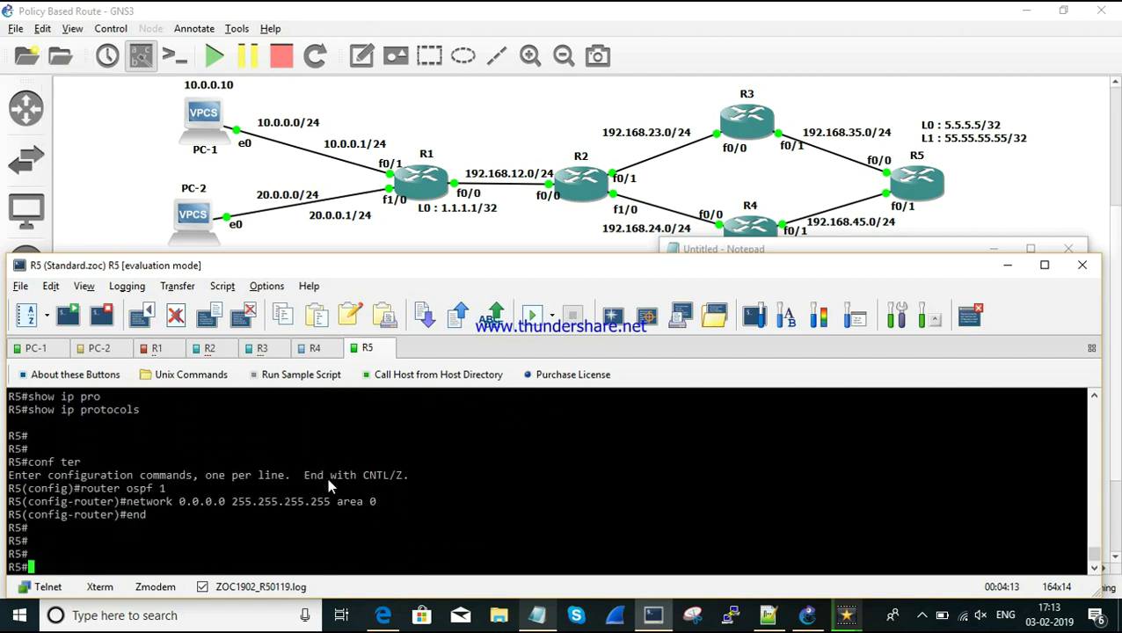
- Go through the R1 to R5 consoles to check that the OSPF commands were entered on each router
{"action": "key", "text": "ctrl+Tab"}
{"action": "key", "text": "ctrl+Tab"}
{"action": "key", "text": "ctrl+Tab"}
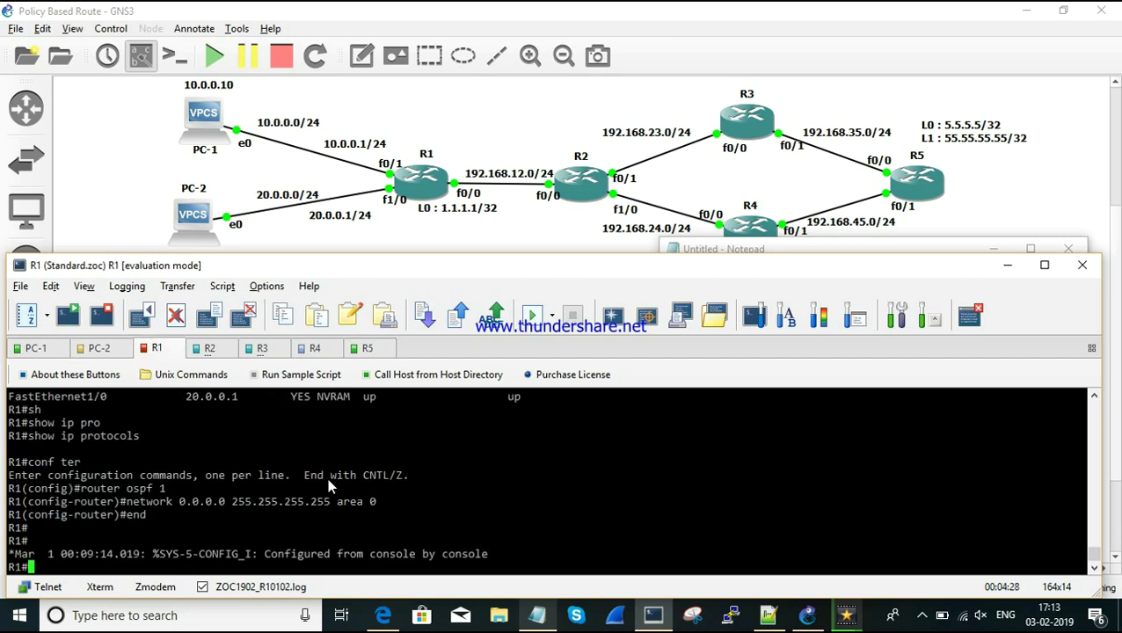
{"action": "key", "text": "ctrl+Tab"}
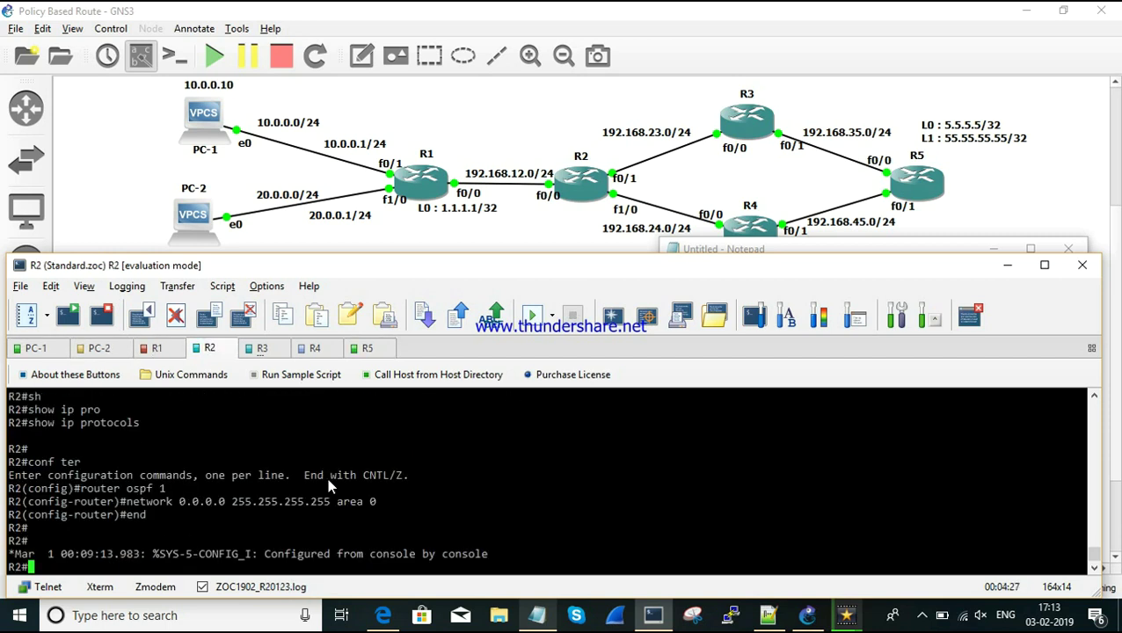
{"action": "key", "text": "ctrl+Tab"}
{"action": "key", "text": "ctrl+Tab"}
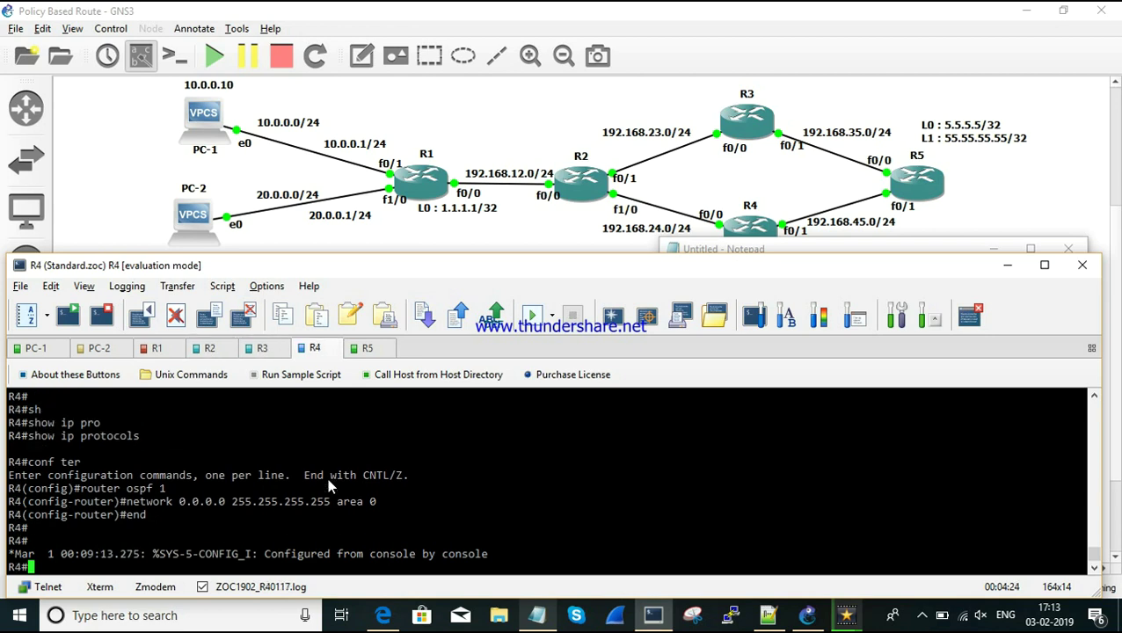
{"action": "key", "text": "ctrl+Tab"}
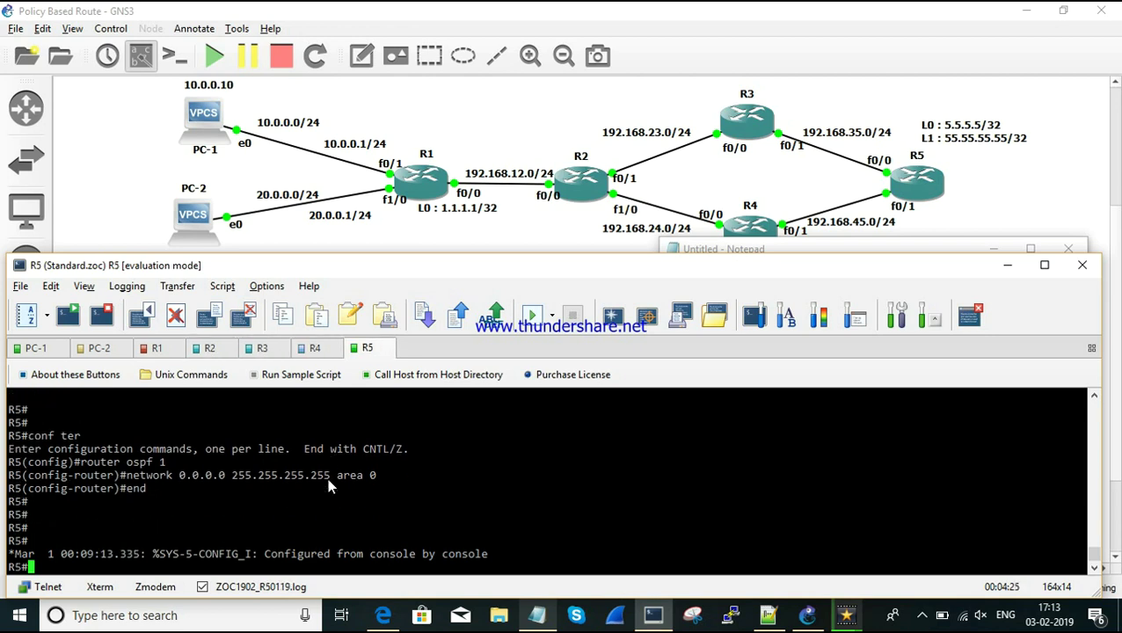
- Restore the system sound and check the R1 to R5 consoles for OSPF neighbour adjacency messages
{"action": "key", "text": "alt+Tab"}
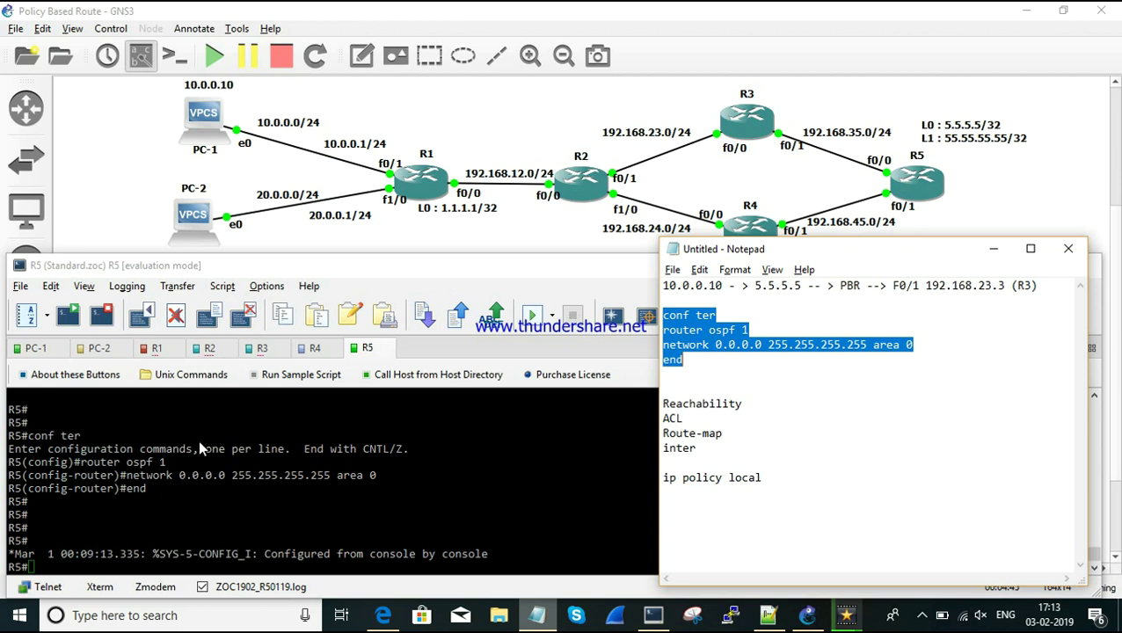
{"action": "key", "text": "XF86AudioRaiseVolume"}
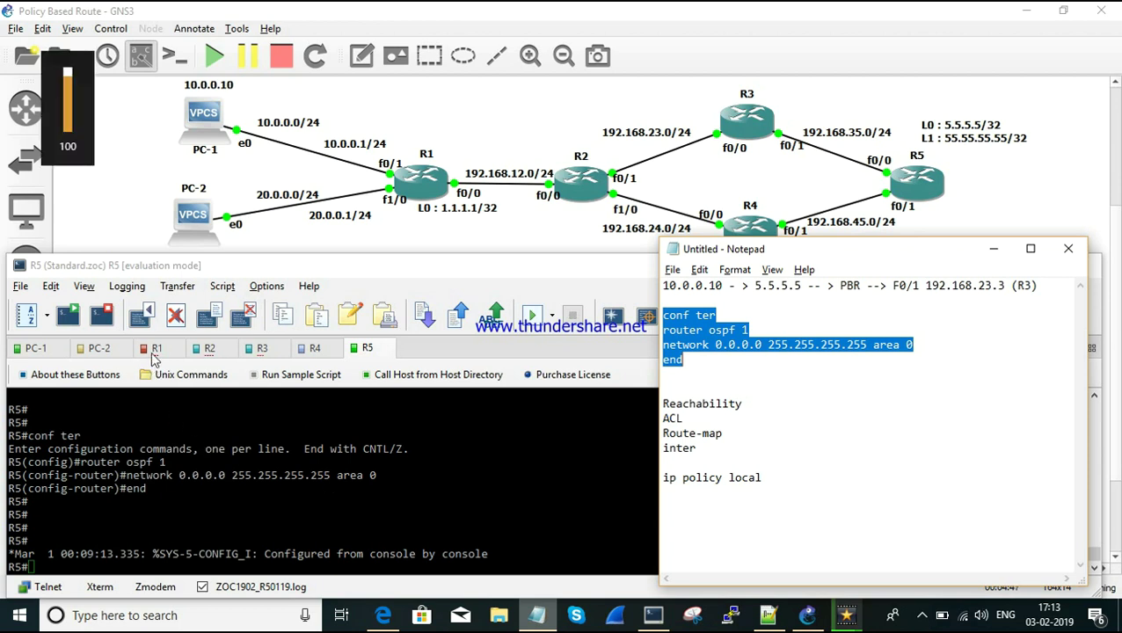
{"action": "left_click", "coordinate": [153, 351]}
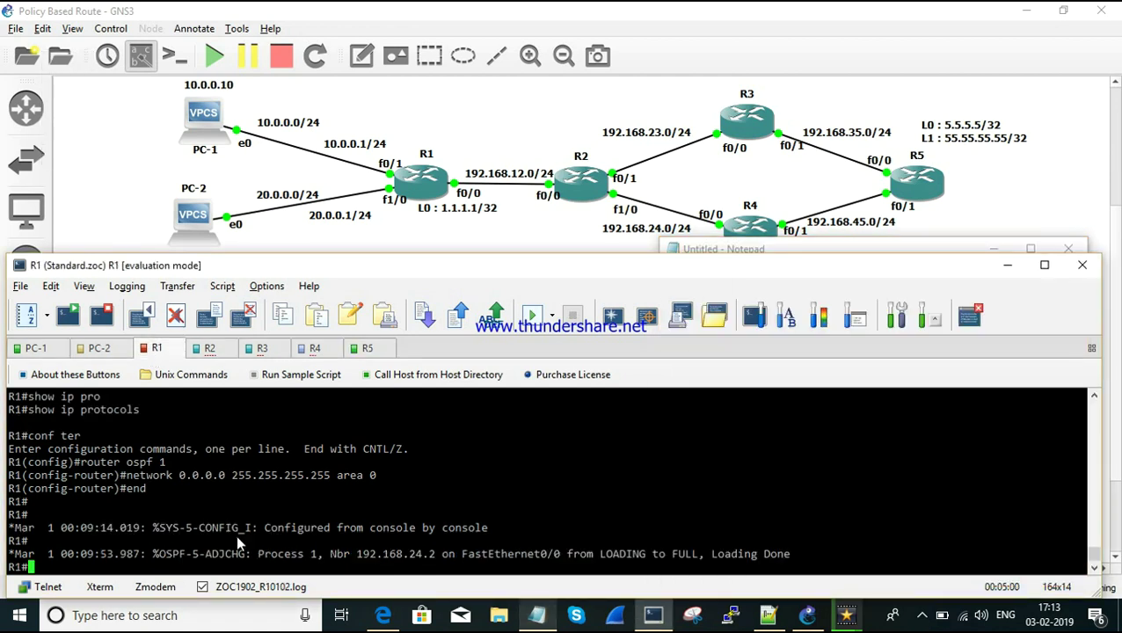
{"action": "key", "text": "ctrl+Tab"}
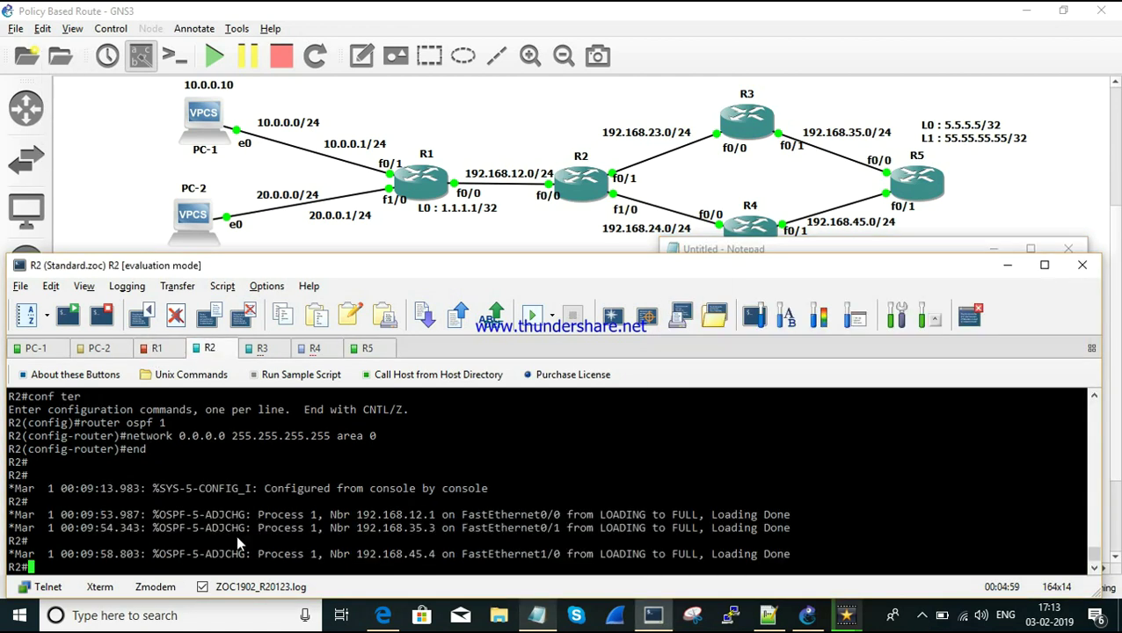
{"action": "key", "text": "ctrl+Tab"}
{"action": "key", "text": "ctrl+Tab"}
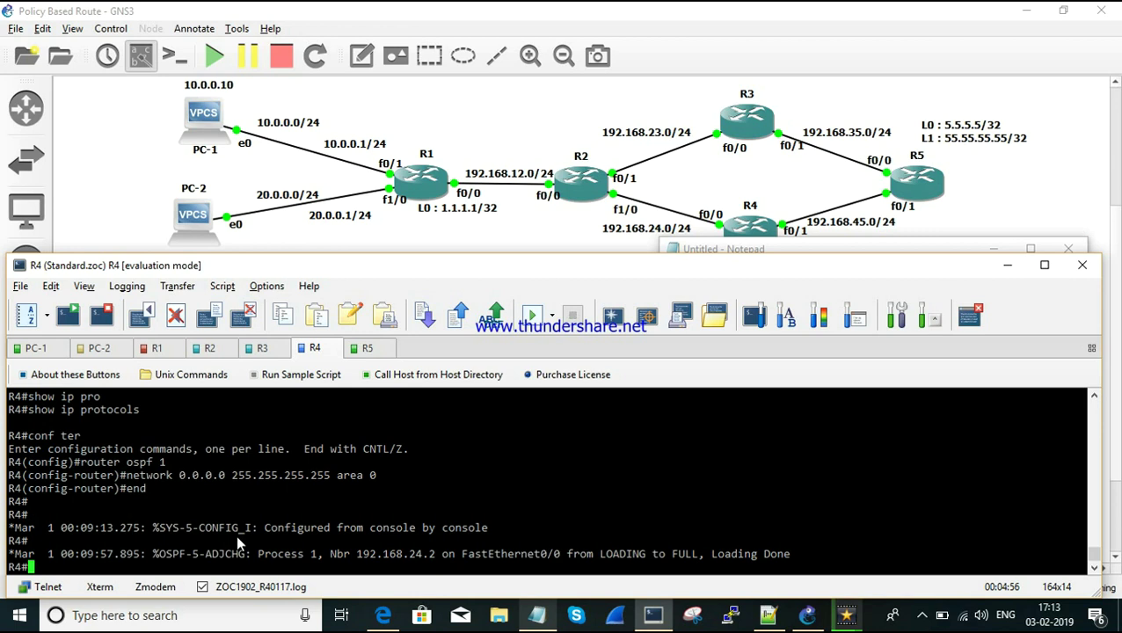
{"action": "key", "text": "ctrl+Tab"}
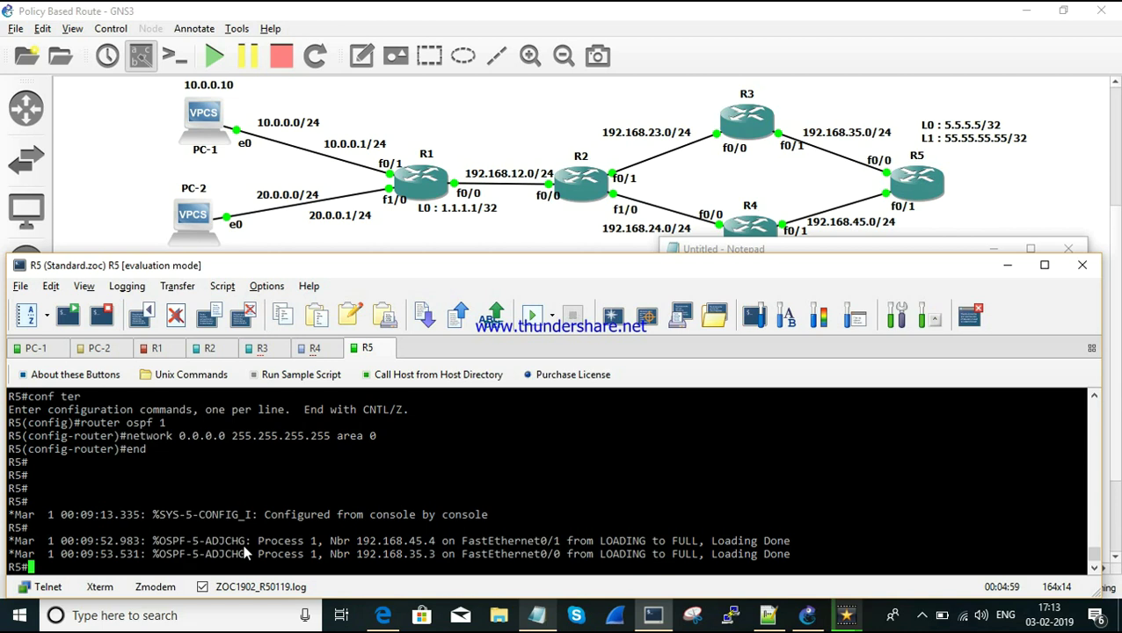
- Test reachability from PC-1 by pinging 5.5.5.5 twice
{"action": "left_click", "coordinate": [29, 349]}
{"action": "type", "text": "pi"}
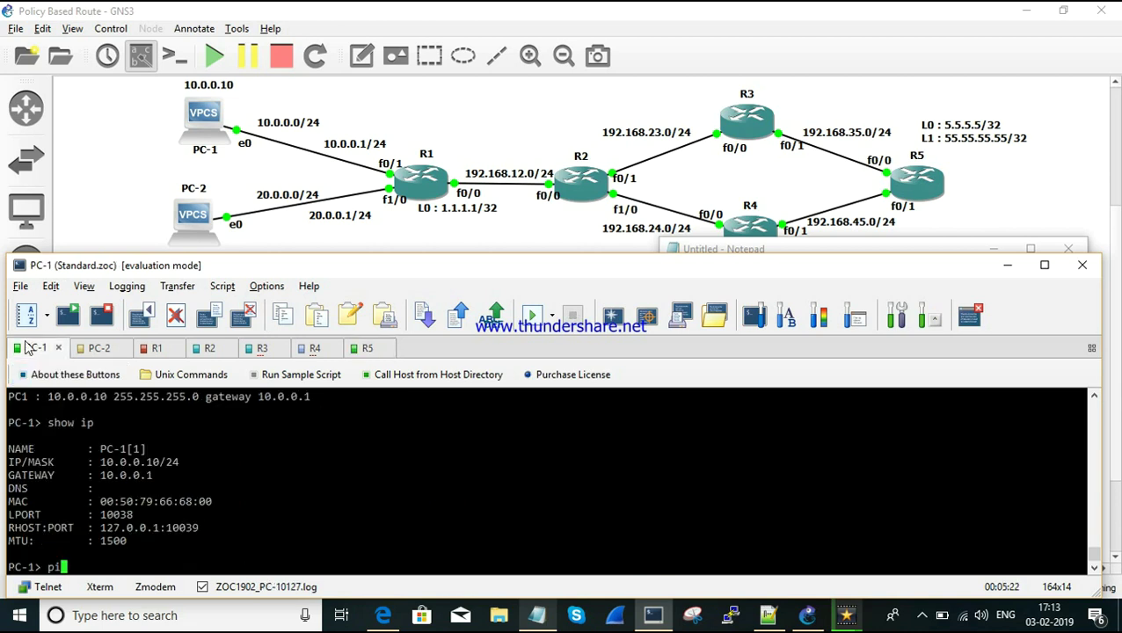
{"action": "type", "text": "ng 5.5.5.5.5."}
{"action": "key", "text": "Return"}
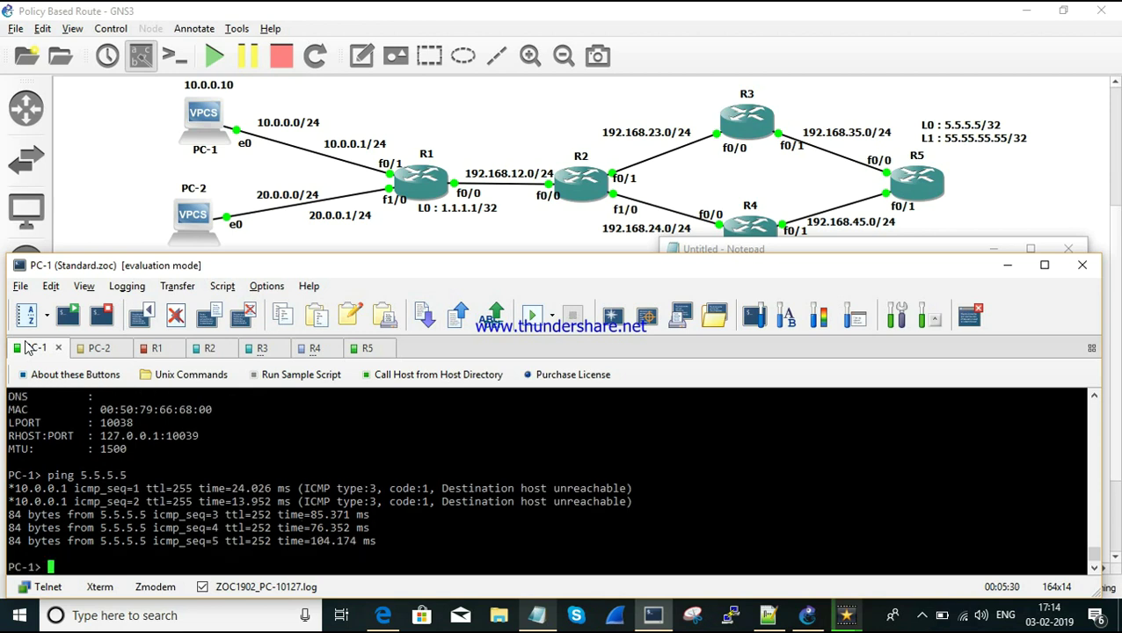
{"action": "key", "text": "Up"}
{"action": "key", "text": "Return"}
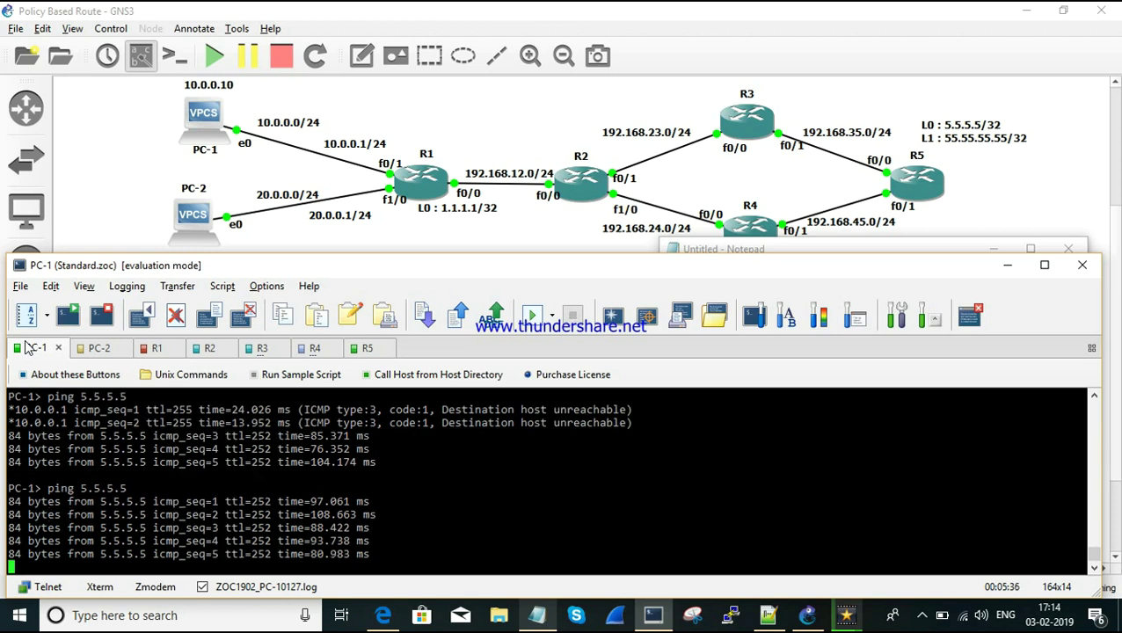
- List R5's interface addresses and status with show ip int brief
{"action": "left_click", "coordinate": [367, 348]}
{"action": "type", "text": "sh"}
{"action": "key", "text": "Tab"}
{"action": "type", "text": "ip int br"}
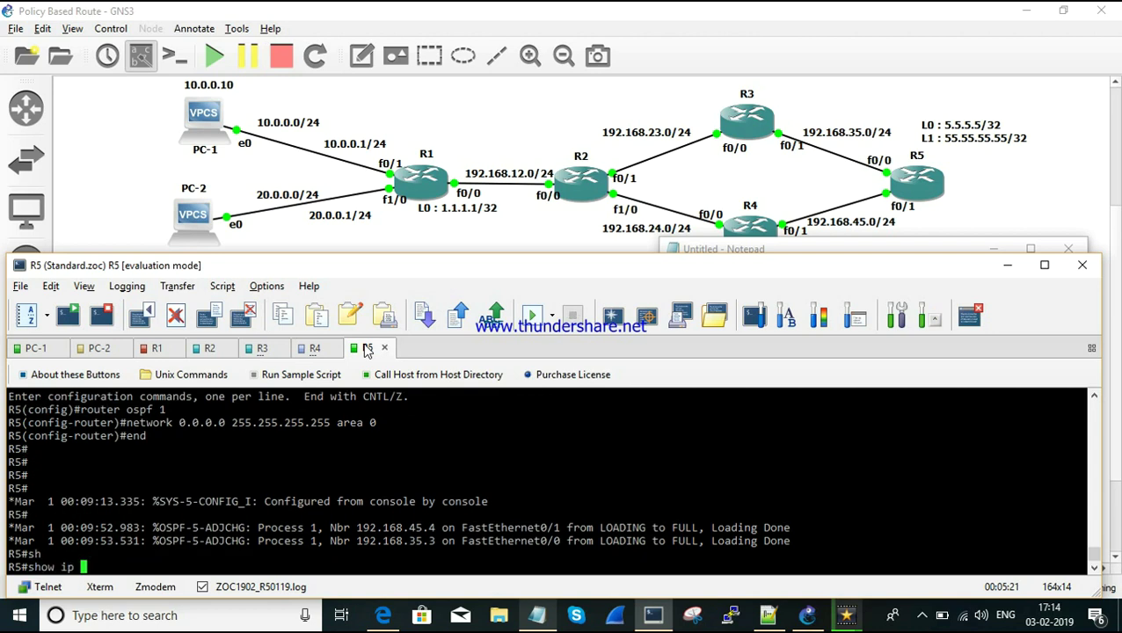
{"action": "key", "text": "Tab"}
{"action": "key", "text": "Return"}
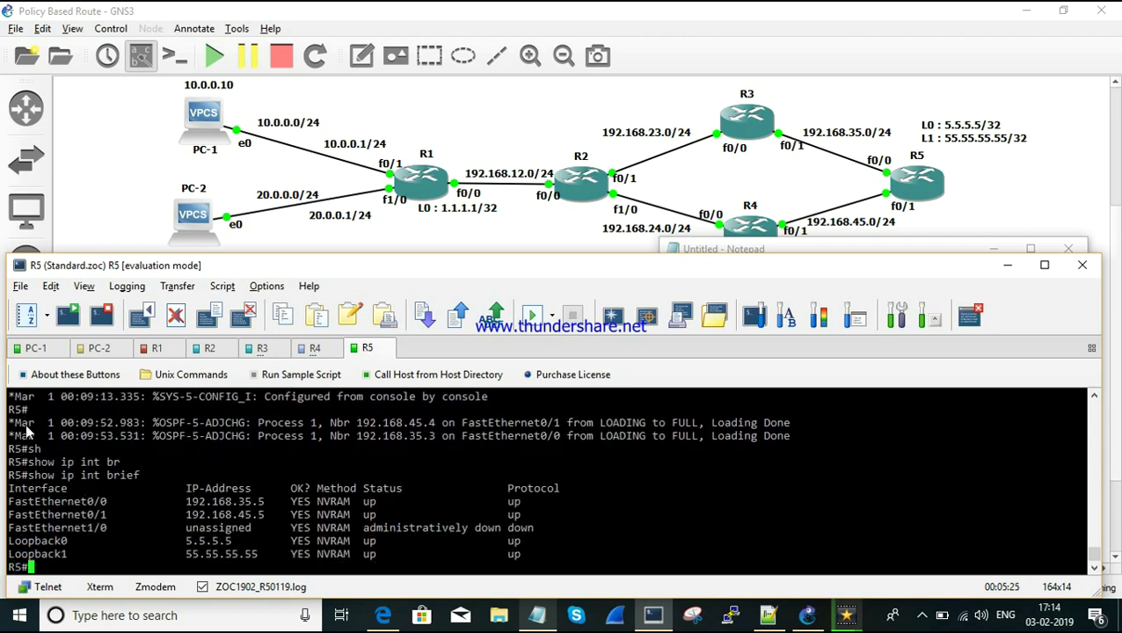
- Test reachability from PC-1 to R5's second loopback by pinging 55.55.55.55
{"action": "left_click", "coordinate": [33, 348]}
{"action": "type", "text": "ping 55.55.55.55."}
{"action": "key", "text": "BackSpace"}
{"action": "key", "text": "Return"}
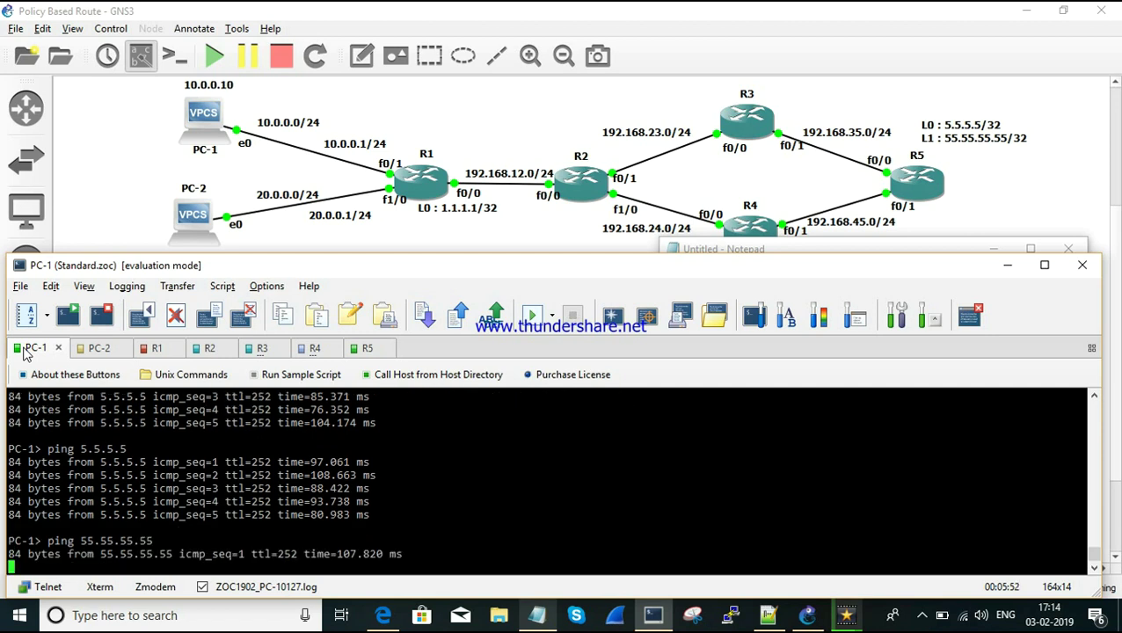
- Test reachability from PC-2 by pinging 5.5.5.5 and 55.55.55.55, stopping the second ping early
{"action": "key", "text": "ctrl+Tab"}
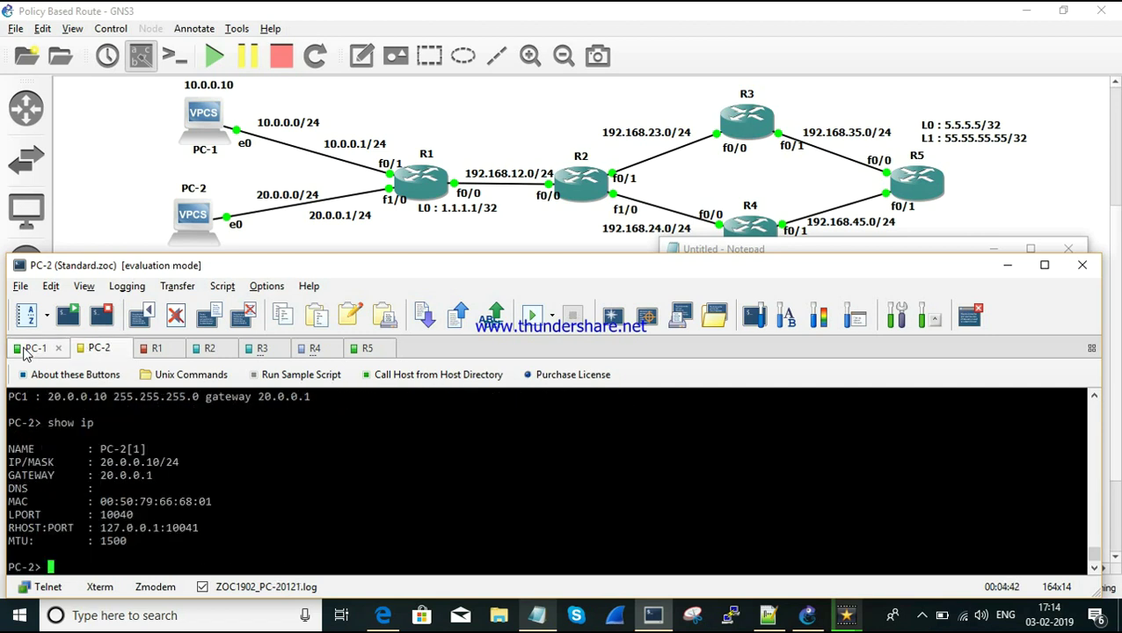
{"action": "type", "text": "ping 5.5.5.5"}
{"action": "key", "text": "Return"}
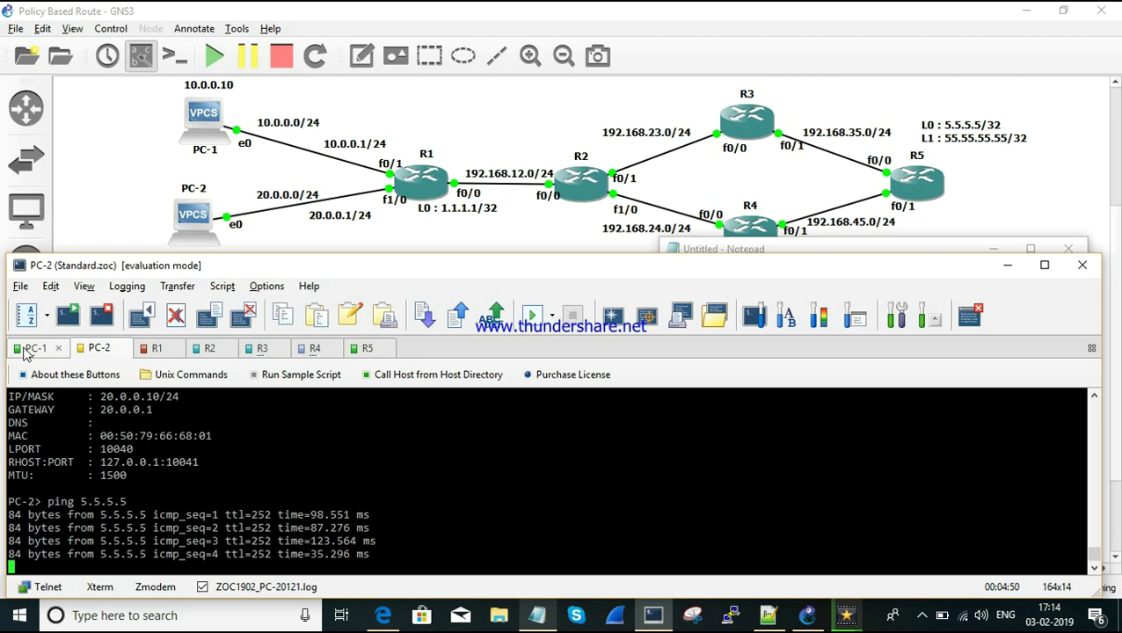
{"action": "type", "text": "ping 55.5"}
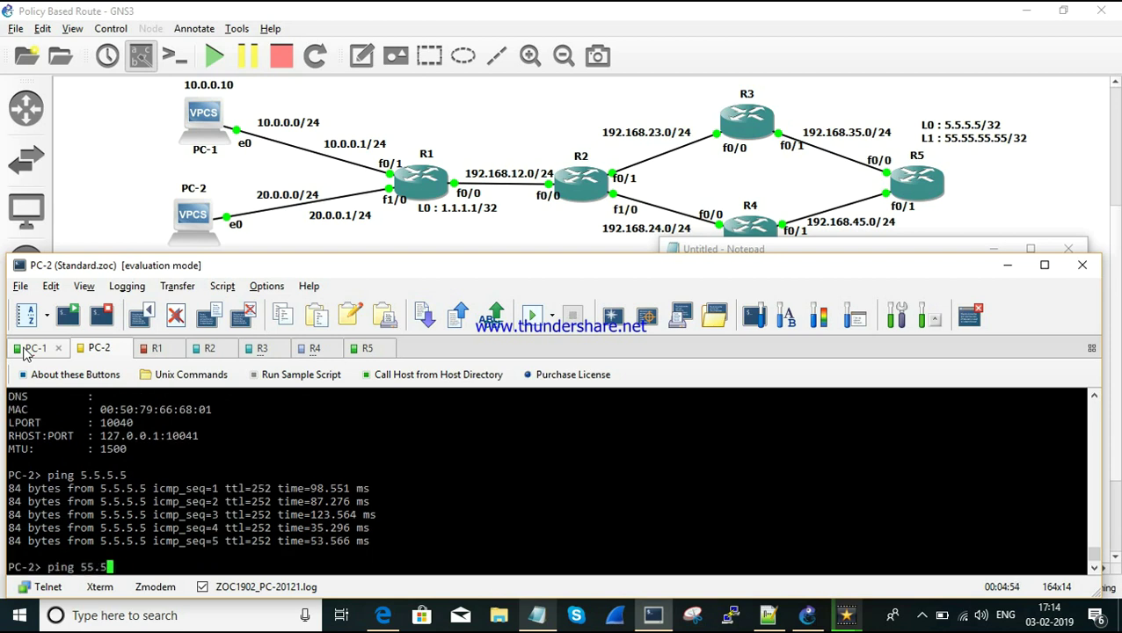
{"action": "type", "text": "5.55.55"}
{"action": "key", "text": "Return"}
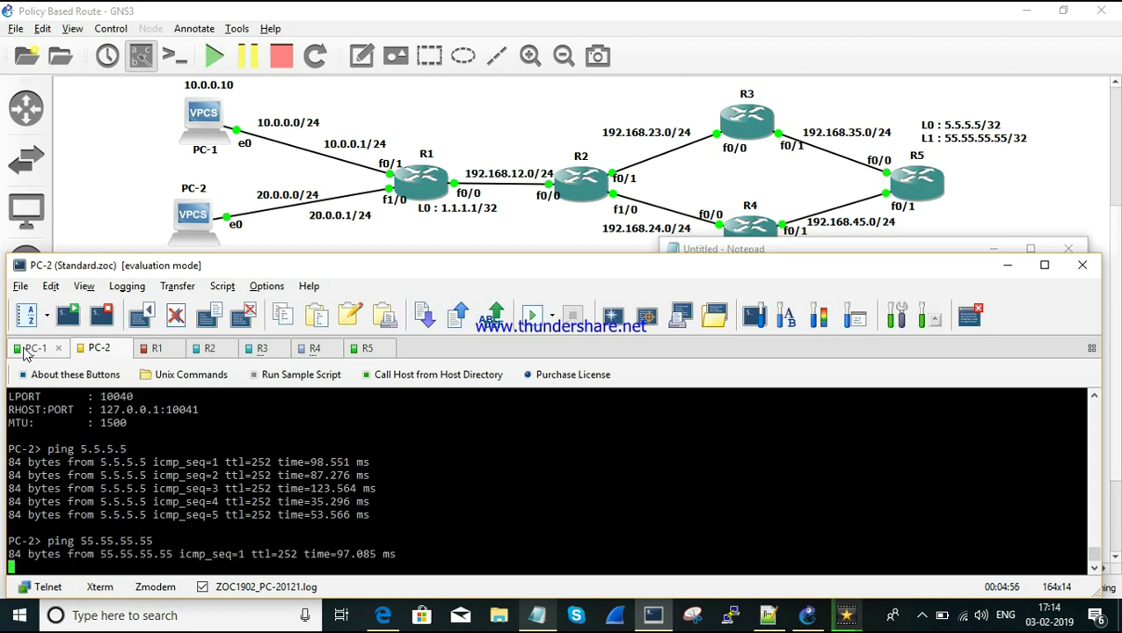
{"action": "key", "text": "ctrl+c"}
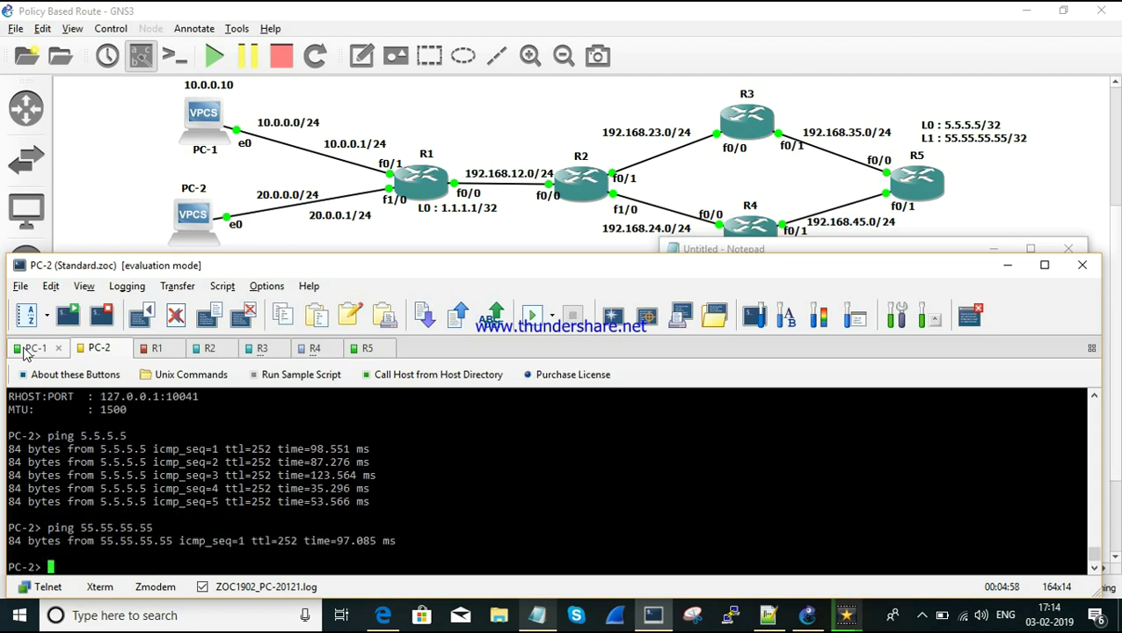
{"action": "key", "text": "Return"}
{"action": "key", "text": "Return"}
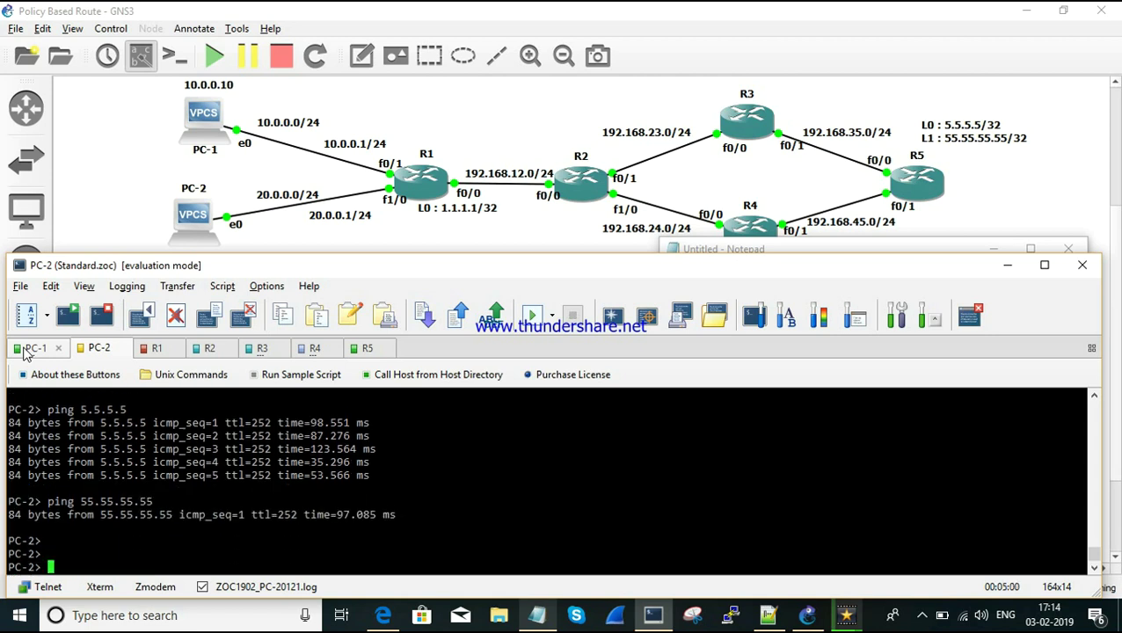
- Trace the path from PC-1 to 5.5.5.5
{"action": "left_click", "coordinate": [34, 348]}
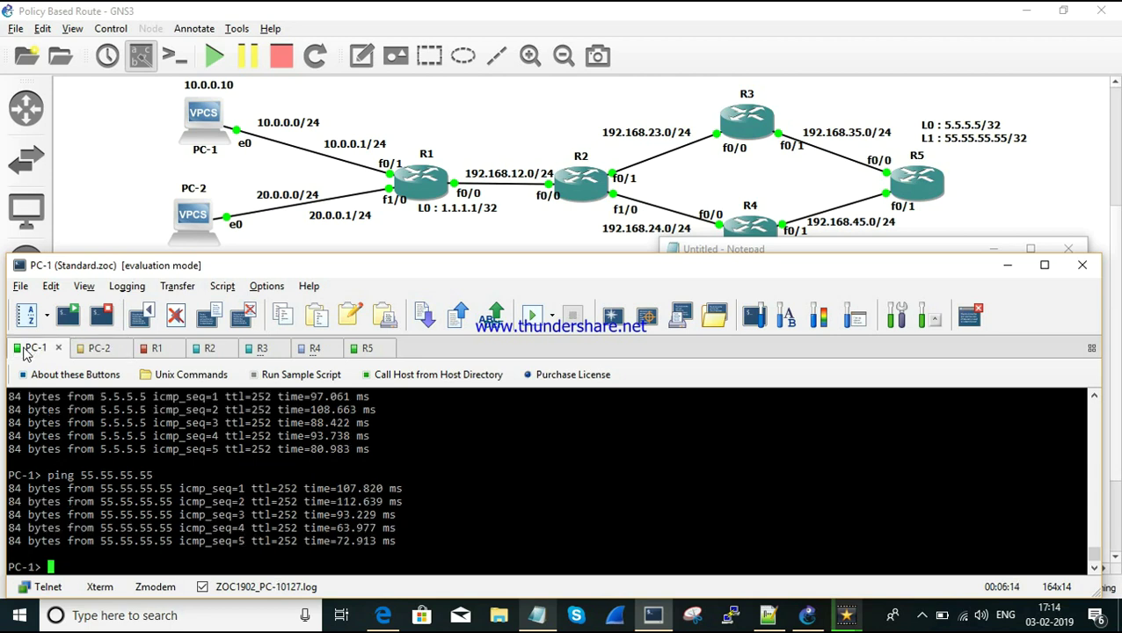
{"action": "key", "text": "Return"}
{"action": "key", "text": "Return"}
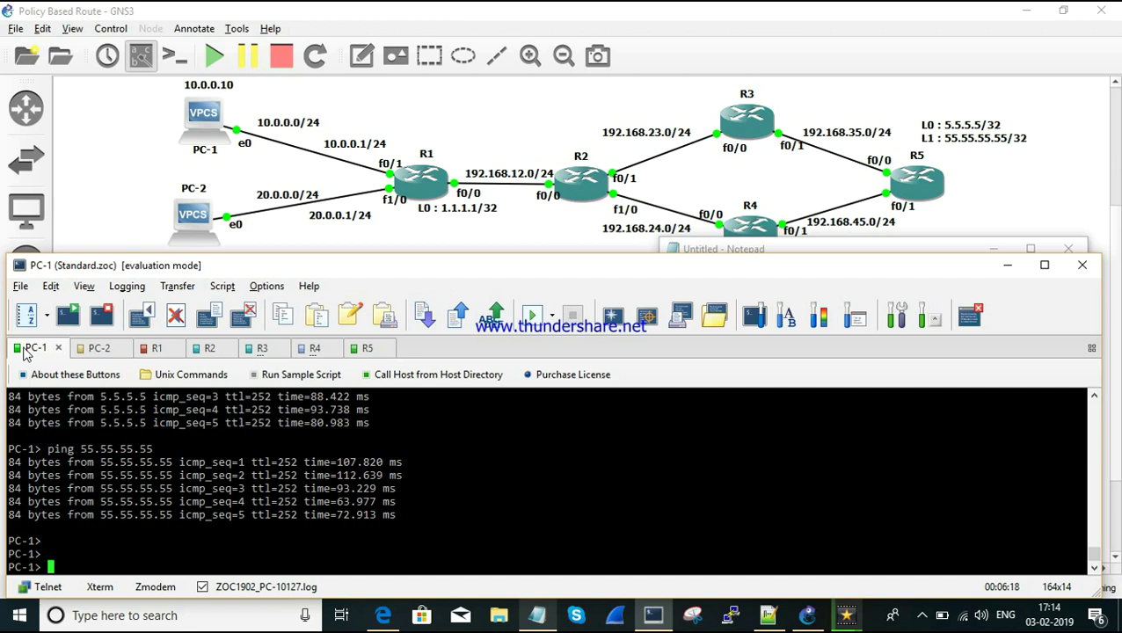
{"action": "type", "text": "trace 5"}
{"action": "type", "text": "......"}
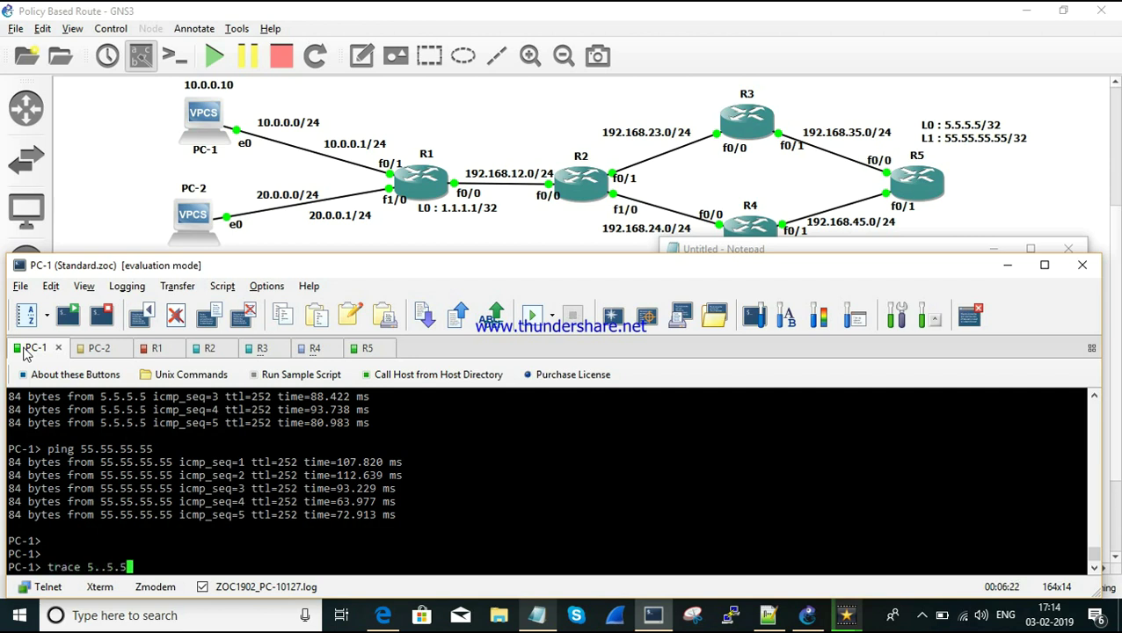
{"action": "key", "text": "BackSpace"}
{"action": "key", "text": "BackSpace"}
{"action": "key", "text": "BackSpace"}
{"action": "key", "text": "BackSpace"}
{"action": "key", "text": "BackSpace"}
{"action": "type", "text": "5.5.5"}
{"action": "key", "text": "Return"}
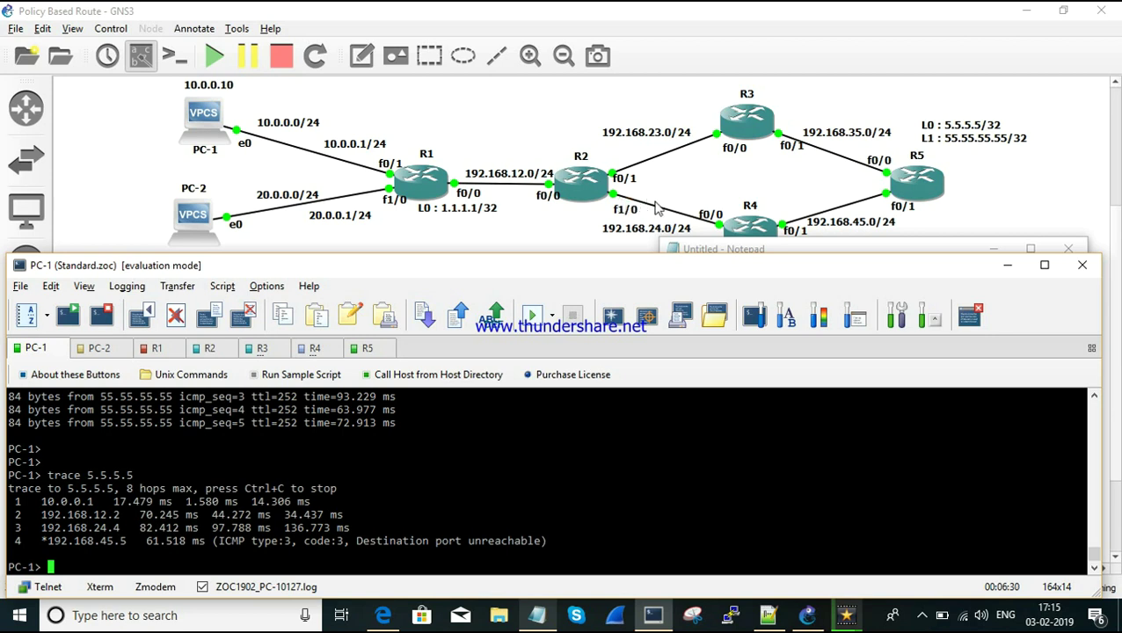
- Look up R2's route with show ip route 5.5.5.5 and examine its next hop and exit interface
{"action": "left_click", "coordinate": [208, 350]}
{"action": "key", "text": "Return"}
{"action": "key", "text": "Return"}
{"action": "type", "text": "sh"}
{"action": "key", "text": "Tab"}
{"action": "type", "text": "ip rou"}
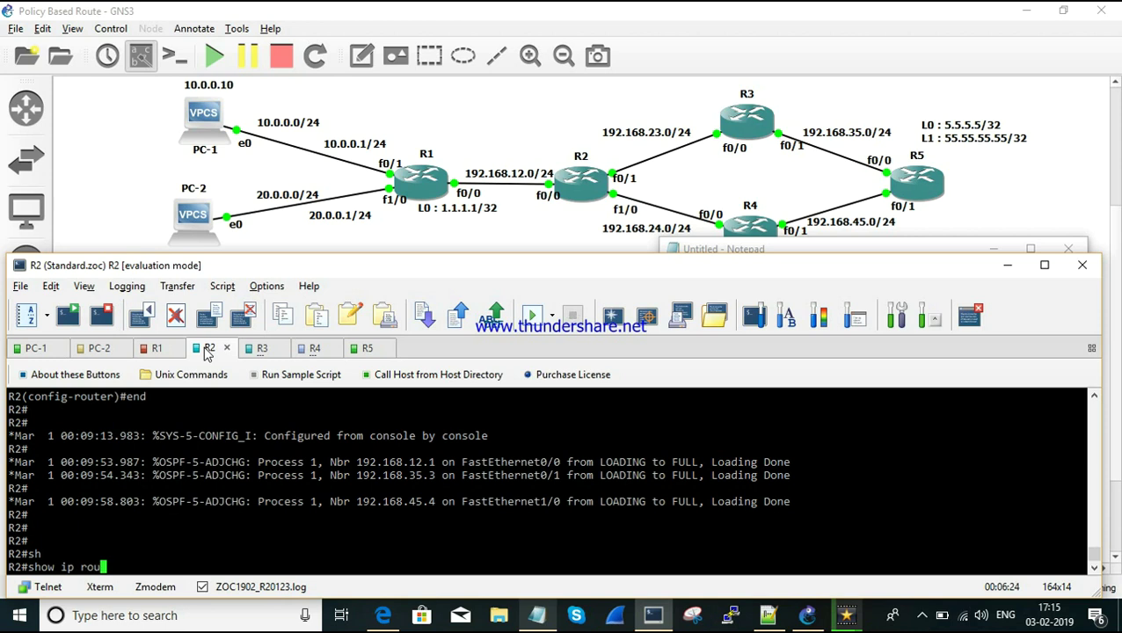
{"action": "key", "text": "Tab"}
{"action": "type", "text": "5.5.5.5"}
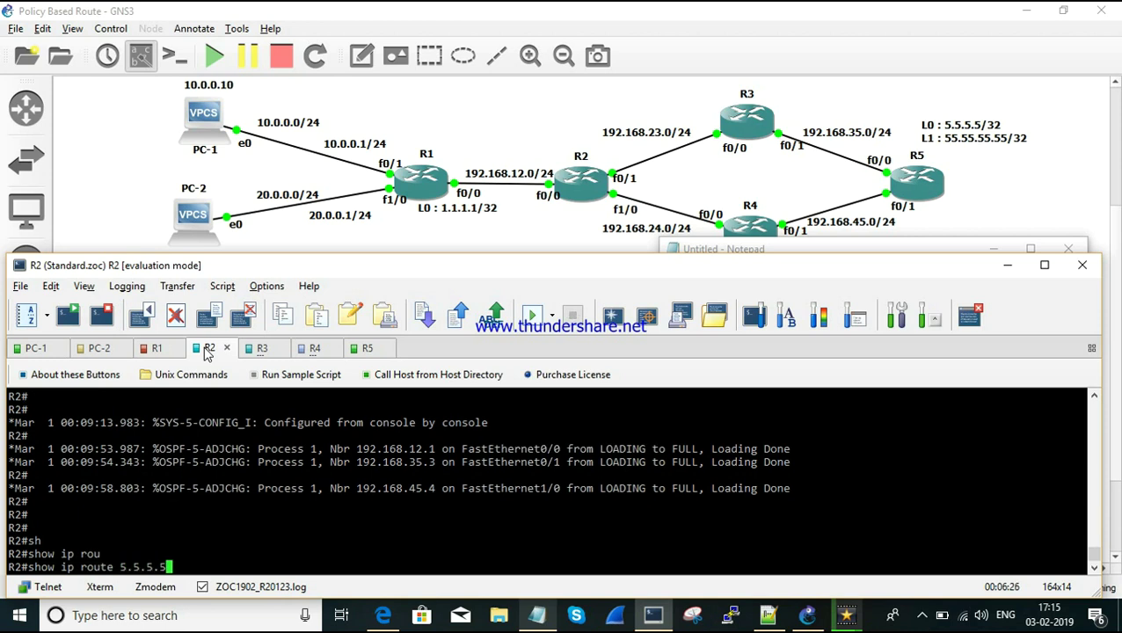
{"action": "key", "text": "Return"}
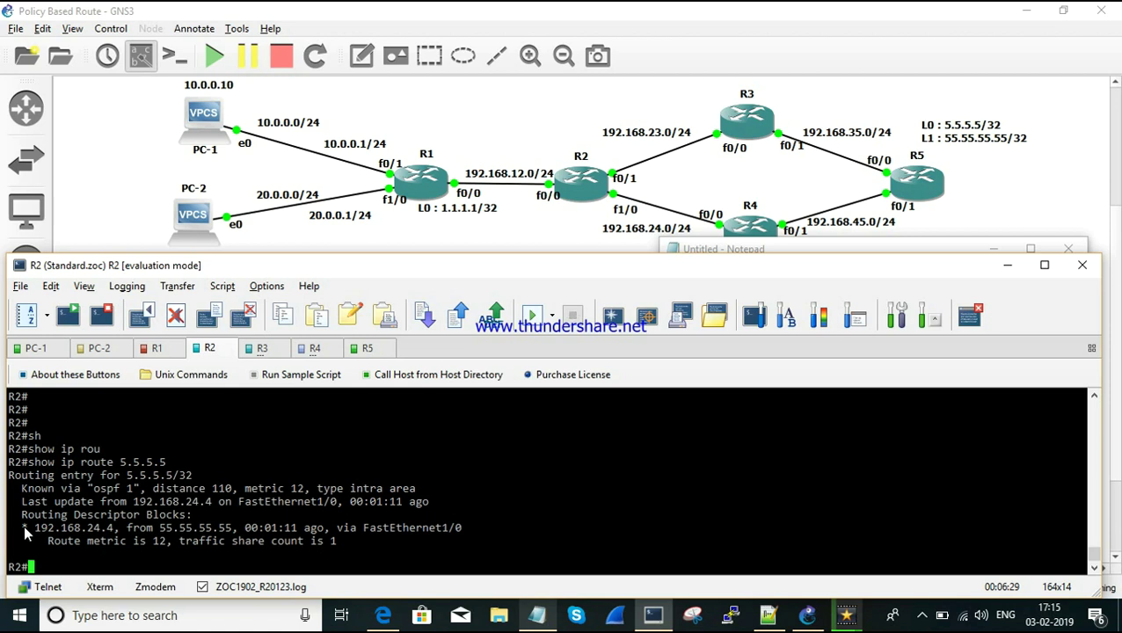
{"action": "left_click_drag", "start_coordinate": [35, 527], "coordinate": [112, 530]}
{"action": "left_click_drag", "start_coordinate": [360, 528], "coordinate": [486, 536]}
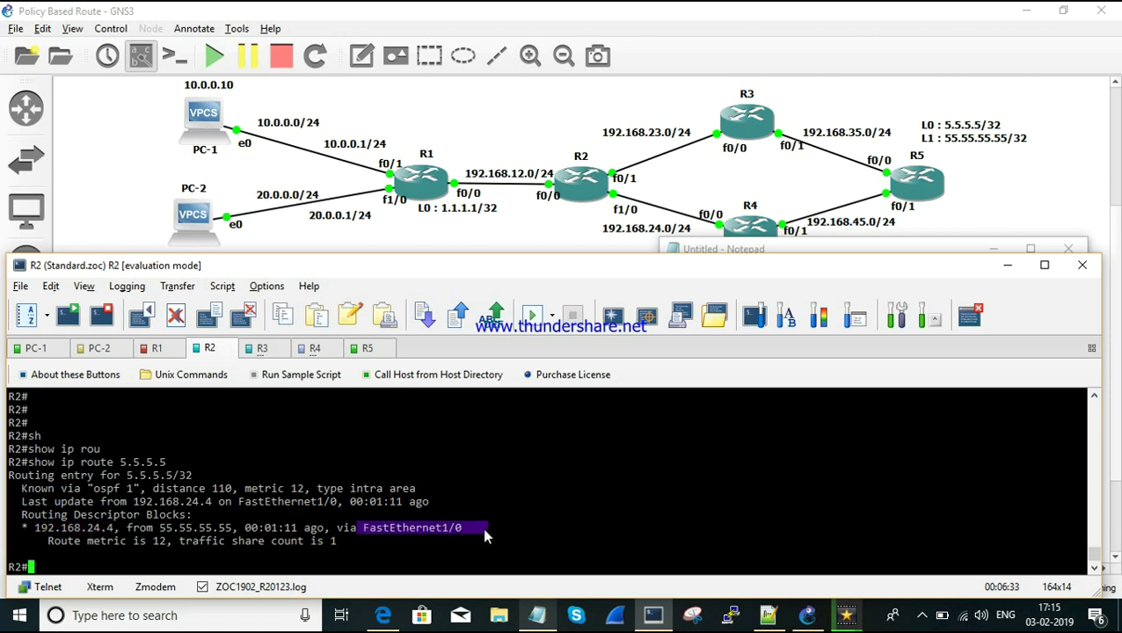
{"action": "left_click", "coordinate": [482, 527]}
- Look up R2's route with show ip route 55.55.55.55 and examine its next hop and exit interface
{"action": "key", "text": "Up"}
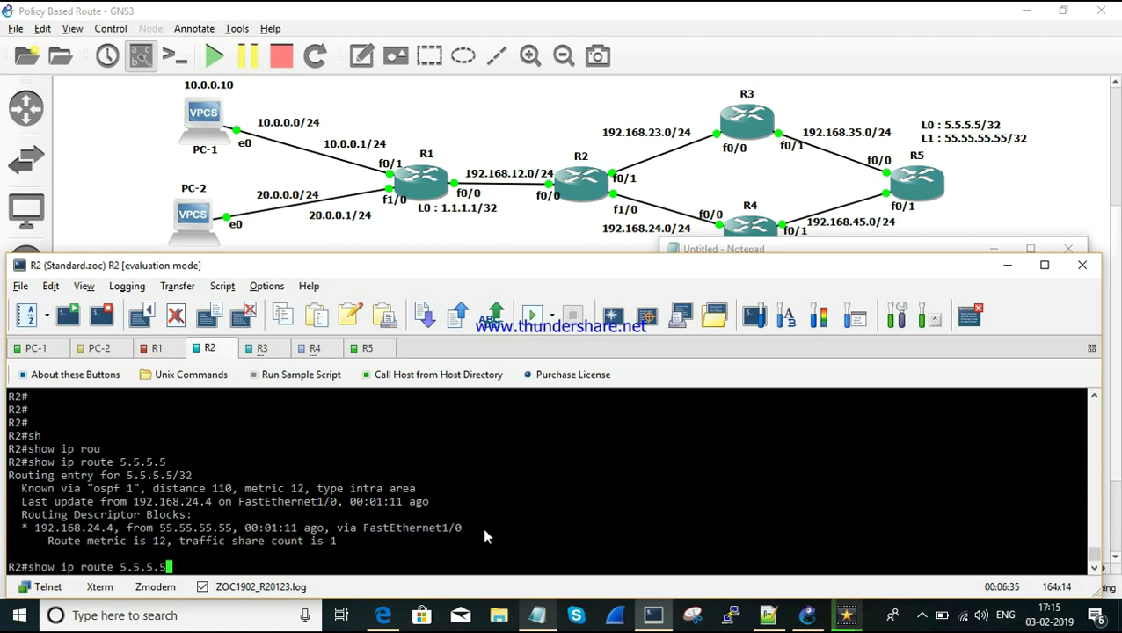
{"action": "key", "text": "BackSpace"}
{"action": "key", "text": "BackSpace"}
{"action": "key", "text": "BackSpace"}
{"action": "key", "text": "BackSpace"}
{"action": "key", "text": "BackSpace"}
{"action": "key", "text": "BackSpace"}
{"action": "type", "text": "5.55.55.55"}
{"action": "key", "text": "Return"}
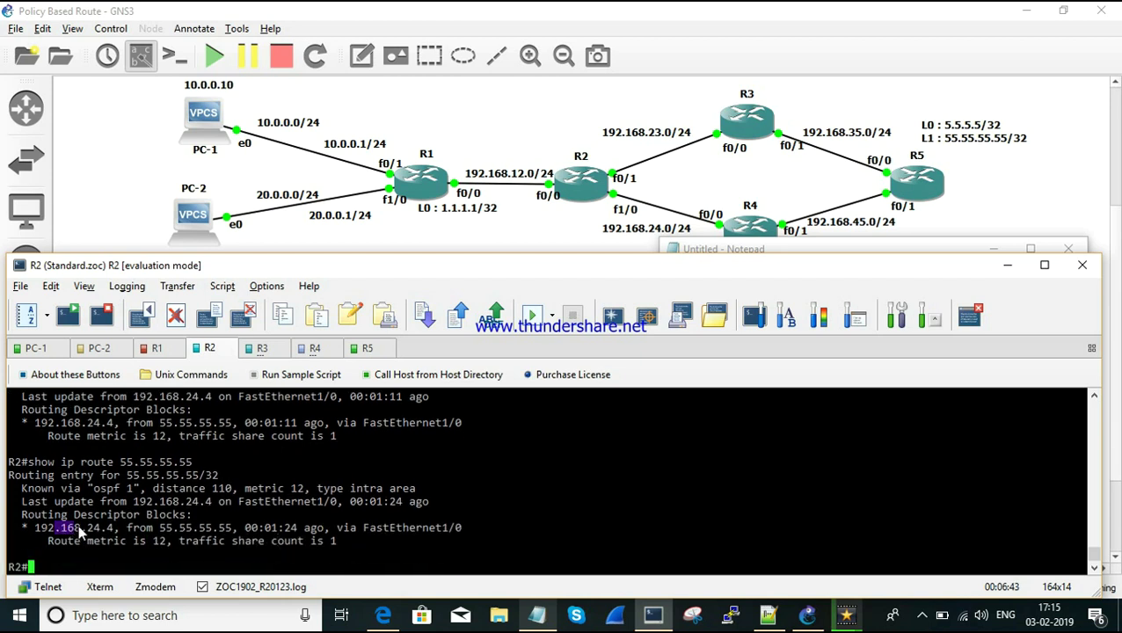
{"action": "left_click_drag", "start_coordinate": [55, 528], "coordinate": [125, 528]}
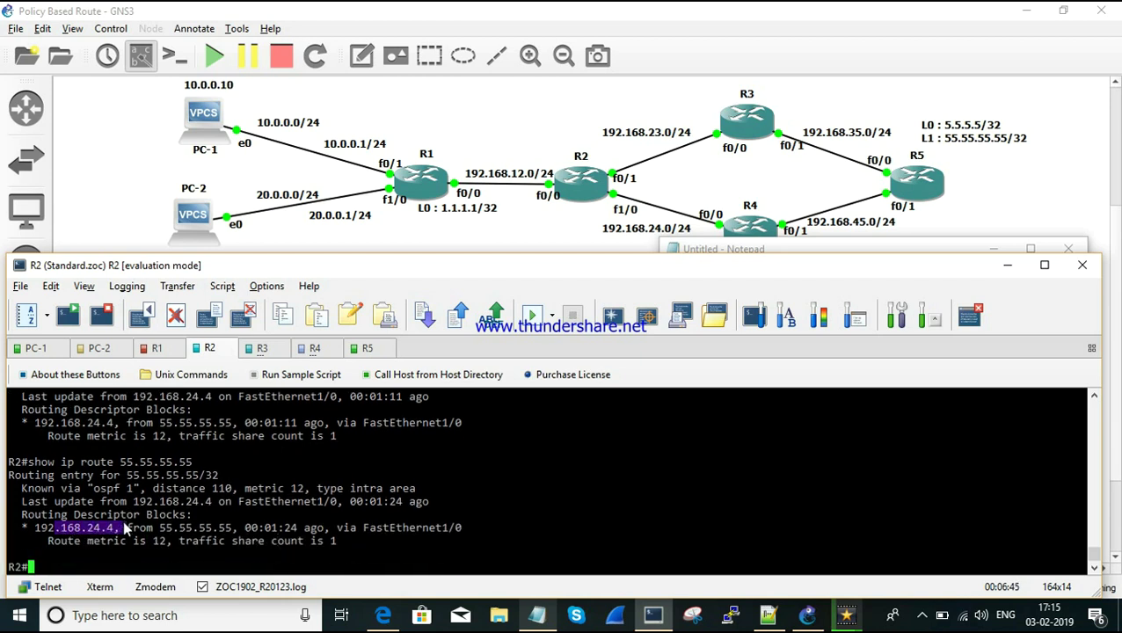
{"action": "left_click_drag", "start_coordinate": [364, 527], "coordinate": [467, 528]}
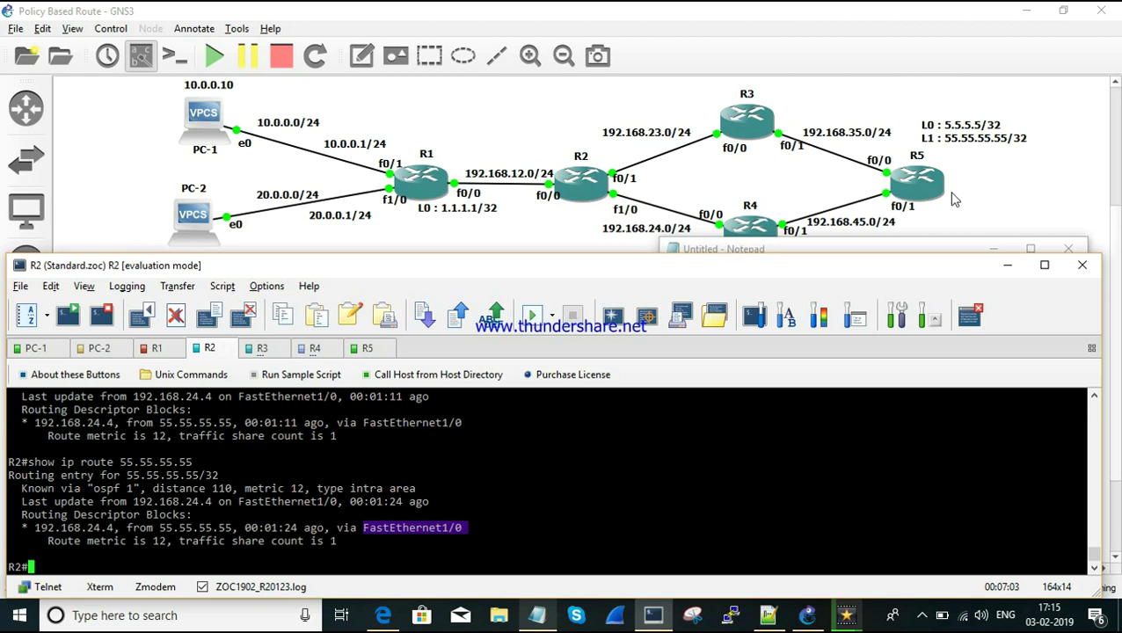
{"action": "left_click", "coordinate": [730, 500]}
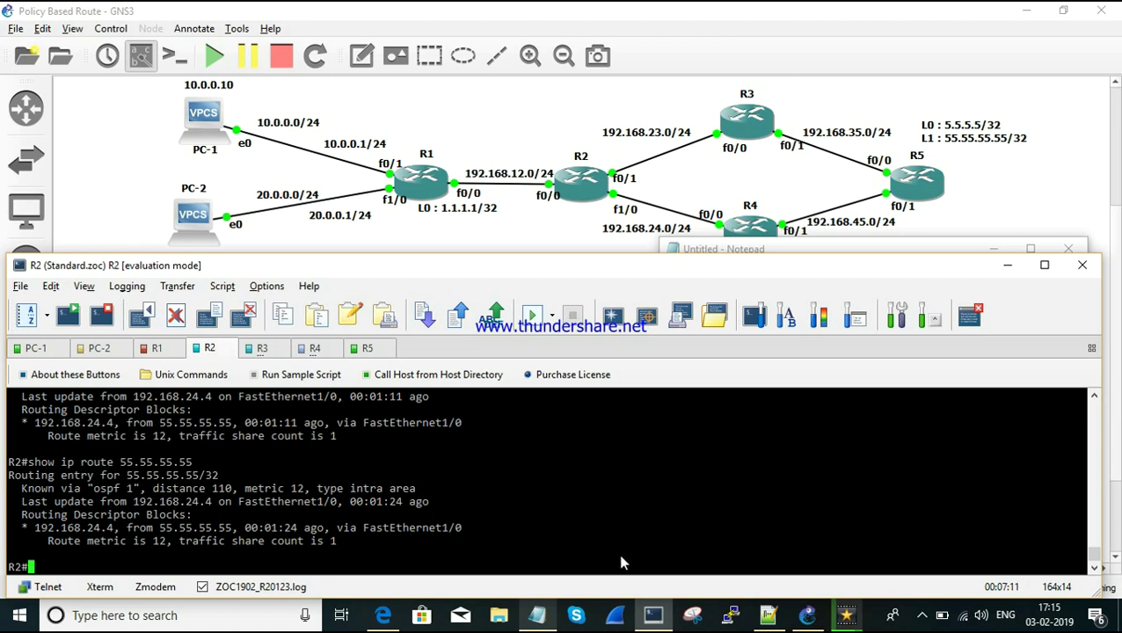
- Switch to Notepad and review the policy routing plan's source, destination, exit interface and next hop
{"action": "left_click", "coordinate": [539, 617]}
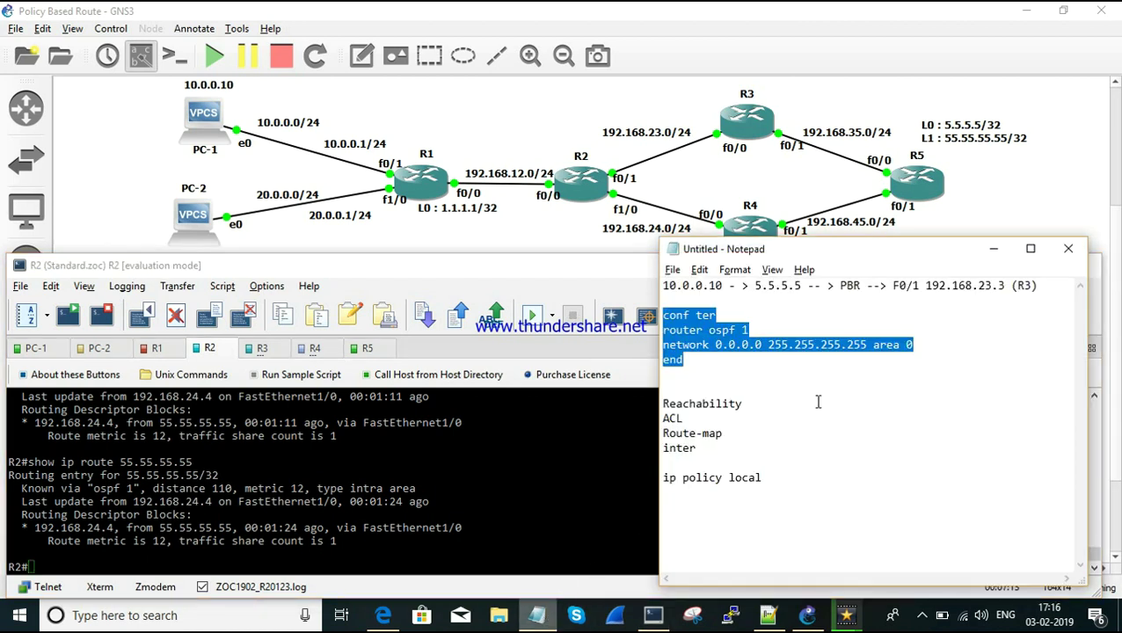
{"action": "left_click", "coordinate": [707, 295]}
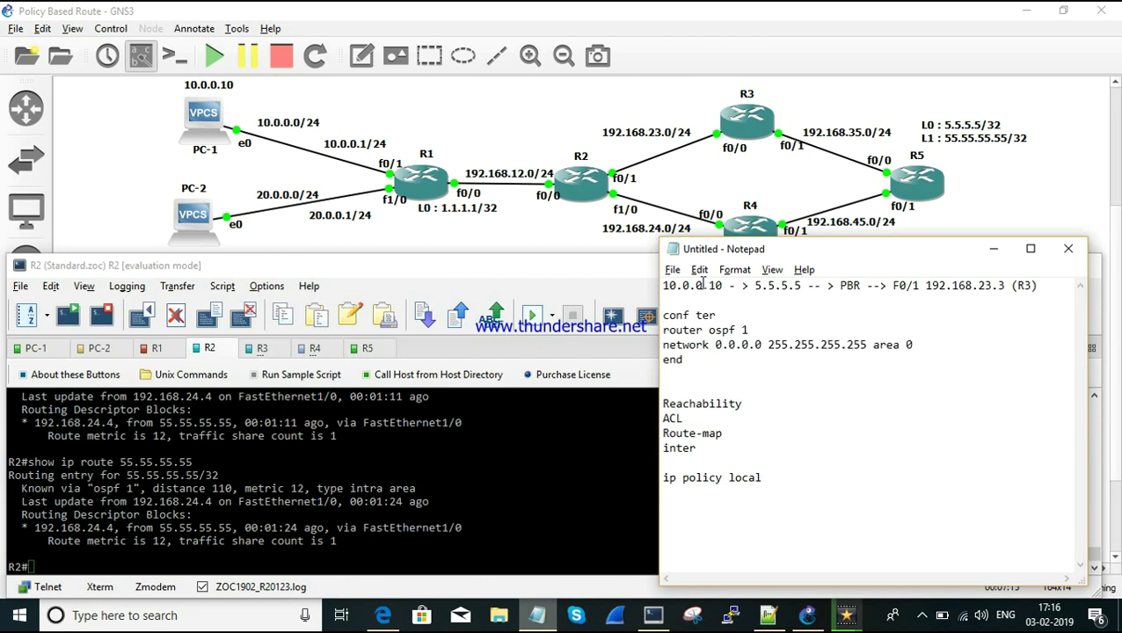
{"action": "double_click", "coordinate": [700, 285]}
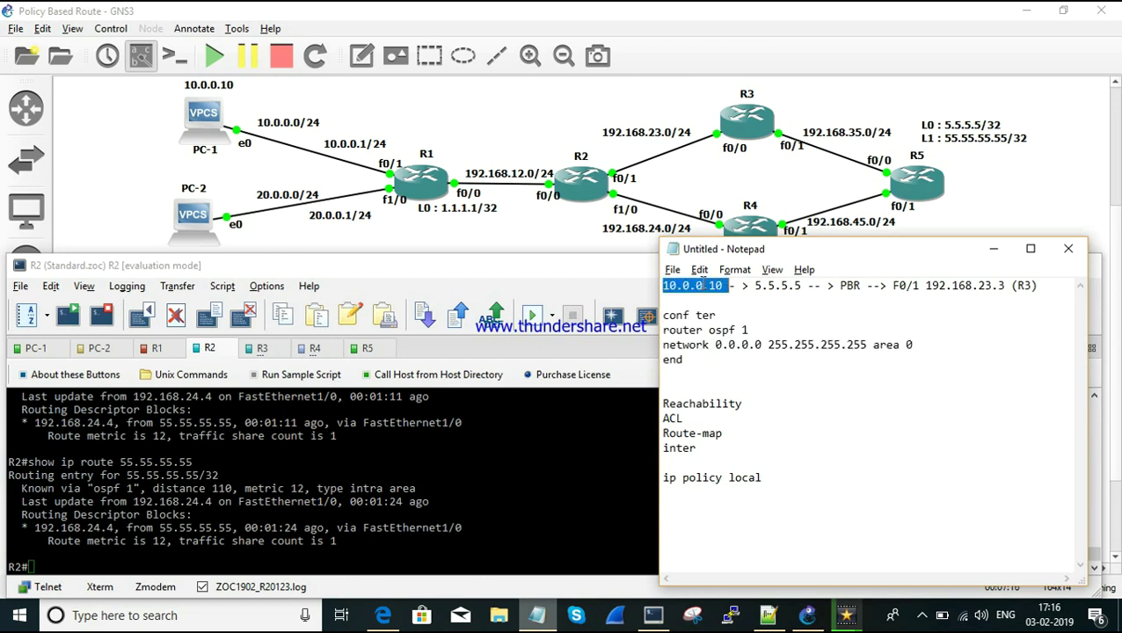
{"action": "double_click", "coordinate": [771, 281]}
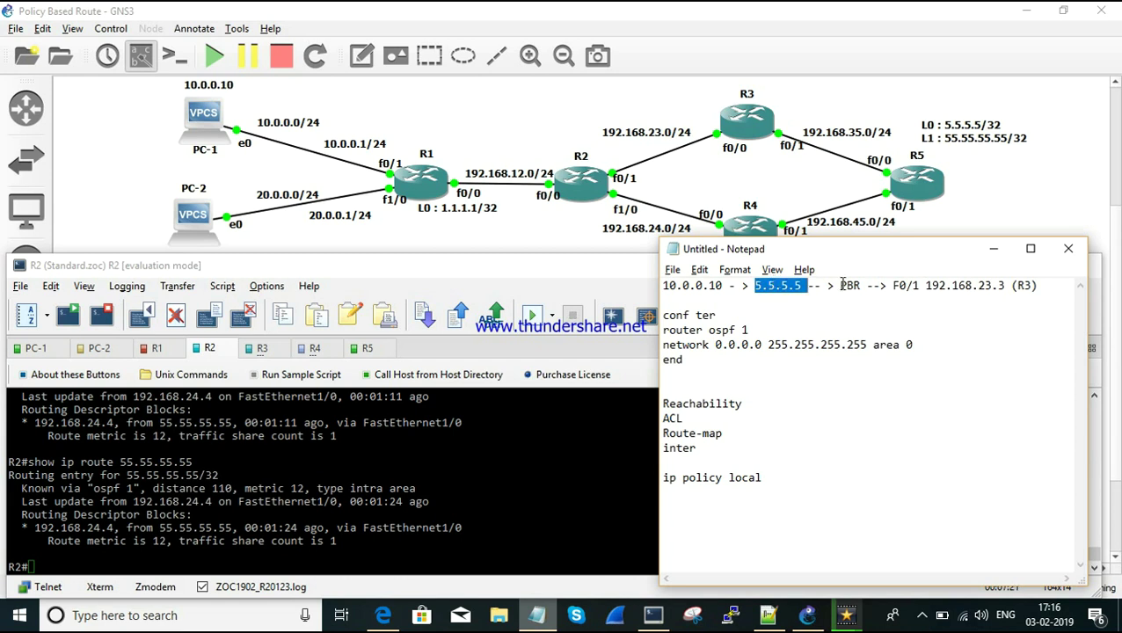
{"action": "double_click", "coordinate": [830, 285]}
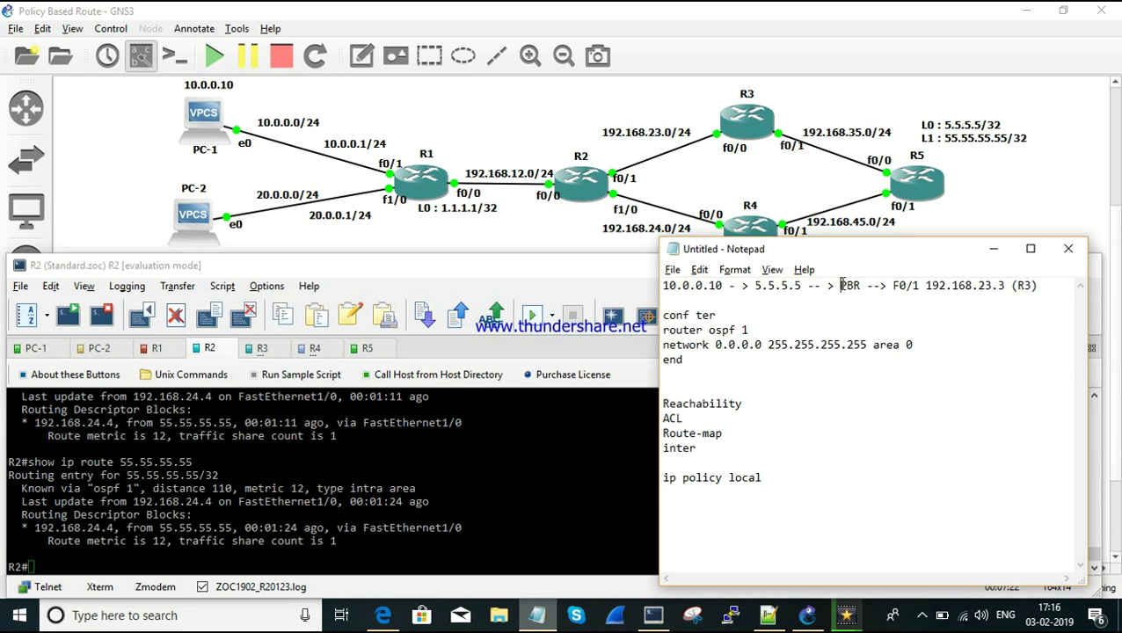
{"action": "left_click", "coordinate": [920, 289]}
{"action": "double_click", "coordinate": [945, 290]}
{"action": "left_click", "coordinate": [561, 446]}
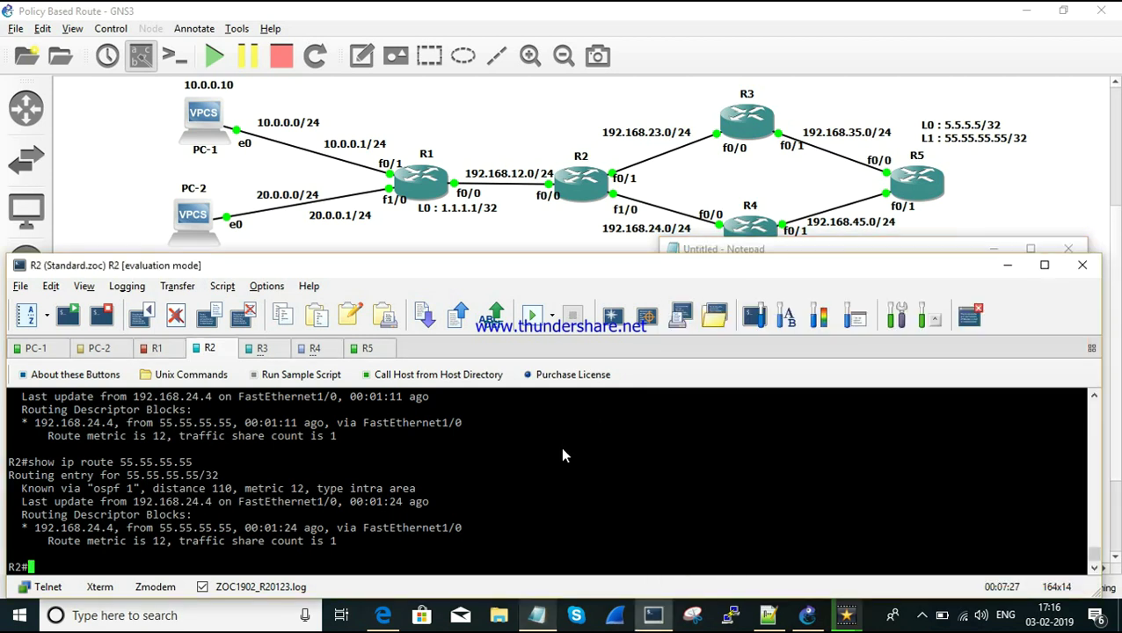
{"action": "key", "text": "alt+Tab"}
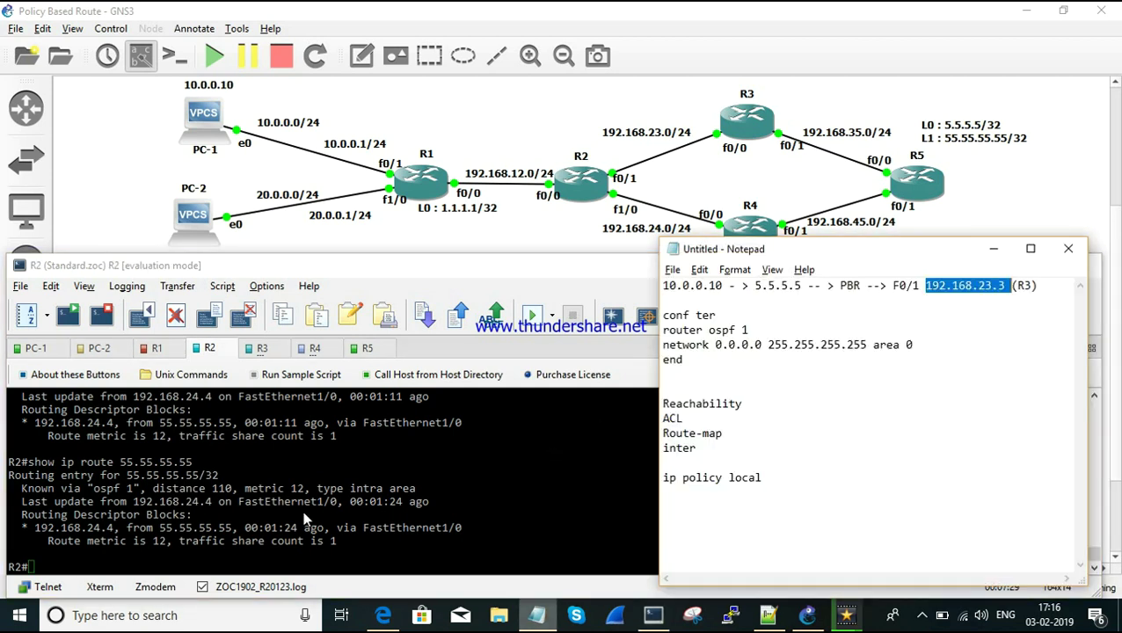
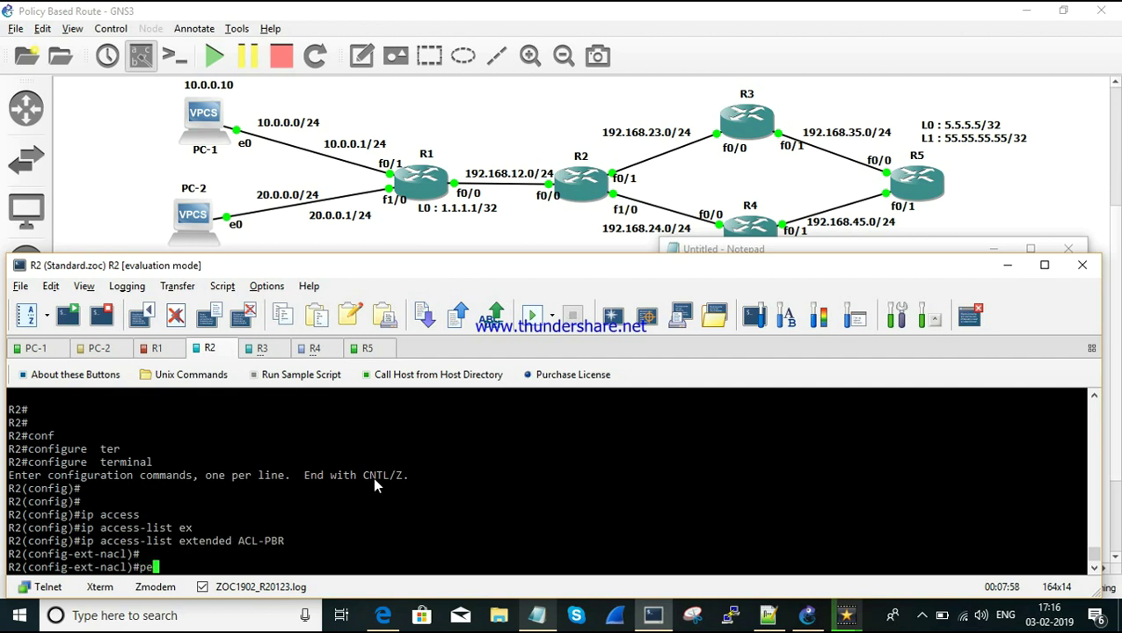
- Add the entry permit ip host 10.0.0.10 host 5.5.5.5 to R2's extended access list ACL-PBR
{"action": "type", "text": "ip a"}
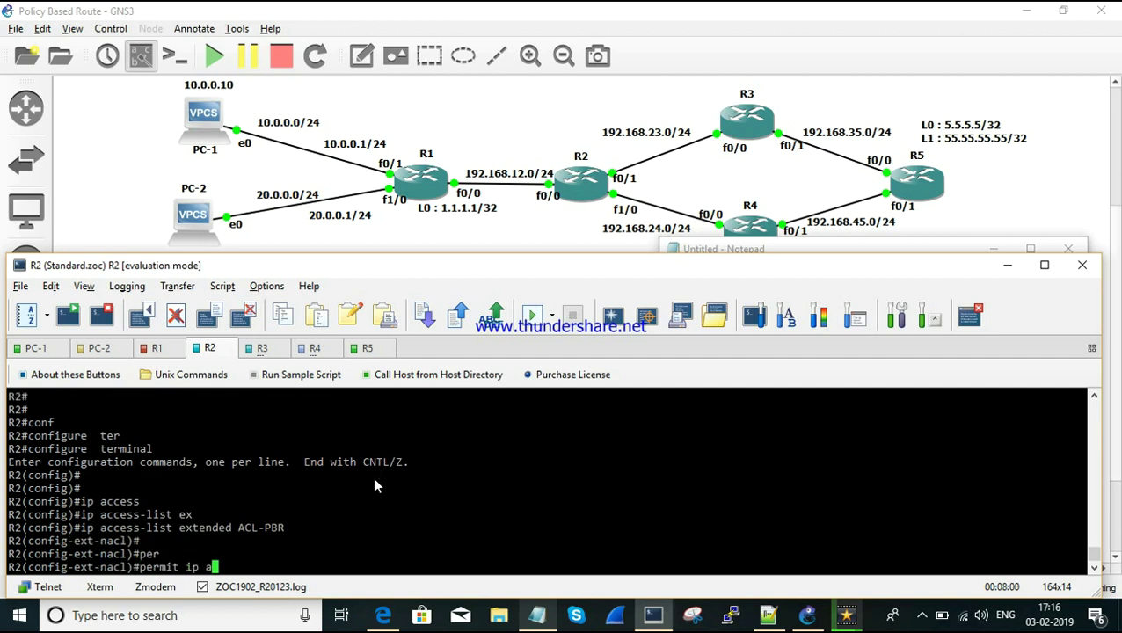
{"action": "type", "text": "]ho"}
{"action": "key", "text": "Tab"}
{"action": "key", "text": "BackSpace"}
{"action": "key", "text": "BackSpace"}
{"action": "key", "text": "BackSpace"}
{"action": "key", "text": "BackSpace"}
{"action": "type", "text": "ho"}
{"action": "key", "text": "Tab"}
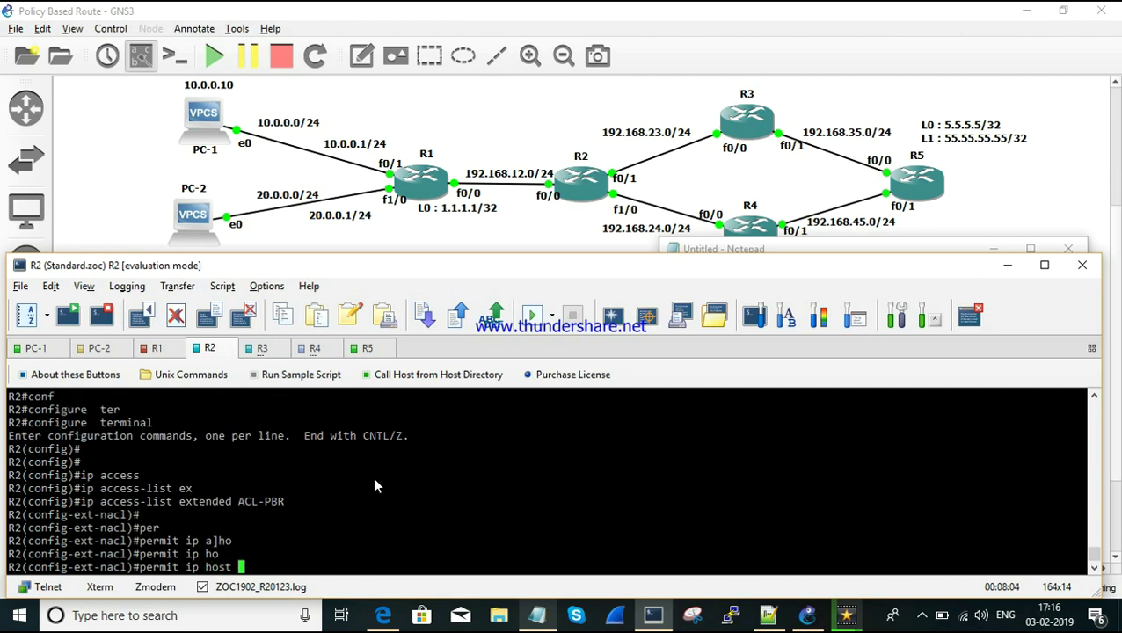
{"action": "type", "text": "10.0.0.10 host 5.5.5.5"}
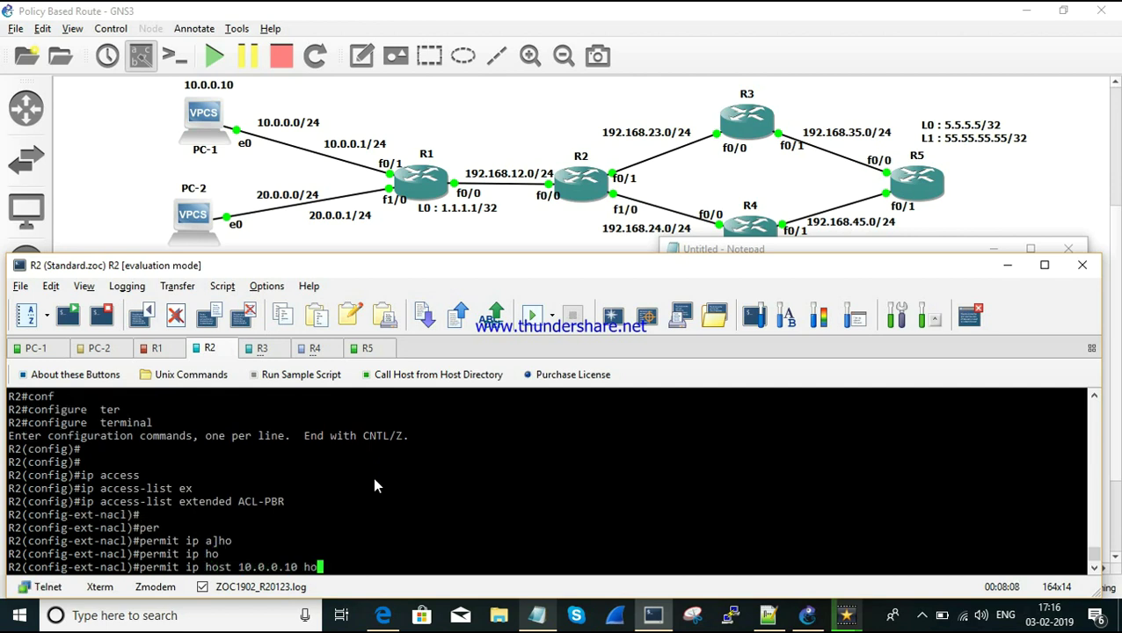
{"action": "key", "text": "Tab"}
{"action": "type", "text": "5.5.5.5"}
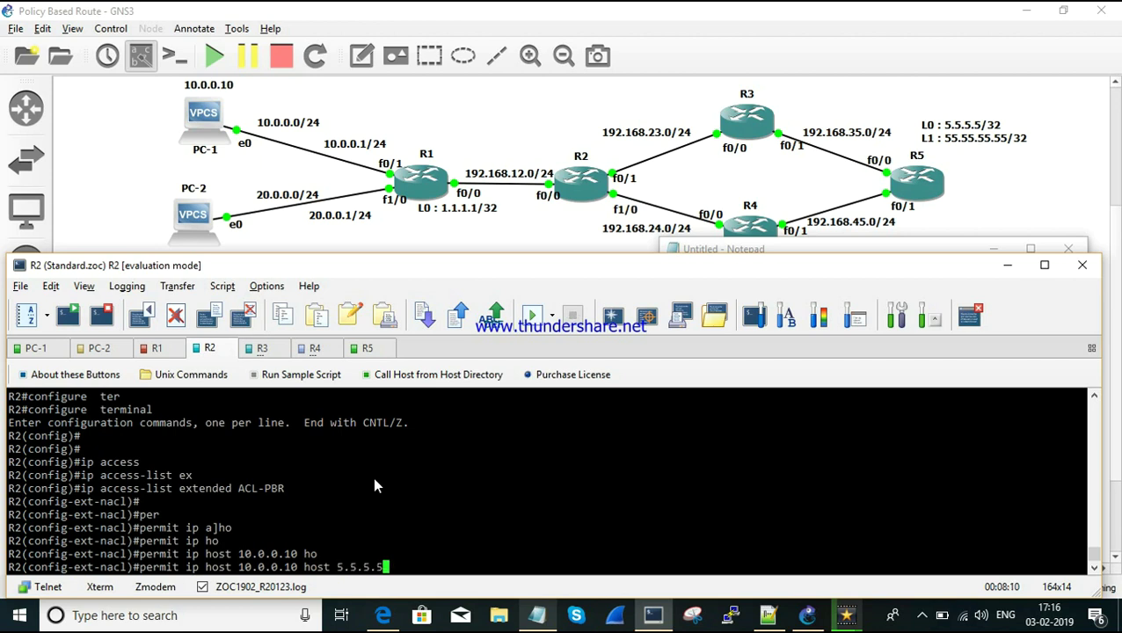
{"action": "key", "text": "Return"}
- Add deny ip any any to ACL-PBR and exit to R2's global configuration mode
{"action": "type", "text": "den"}
{"action": "key", "text": "Tab"}
{"action": "type", "text": "ip an"}
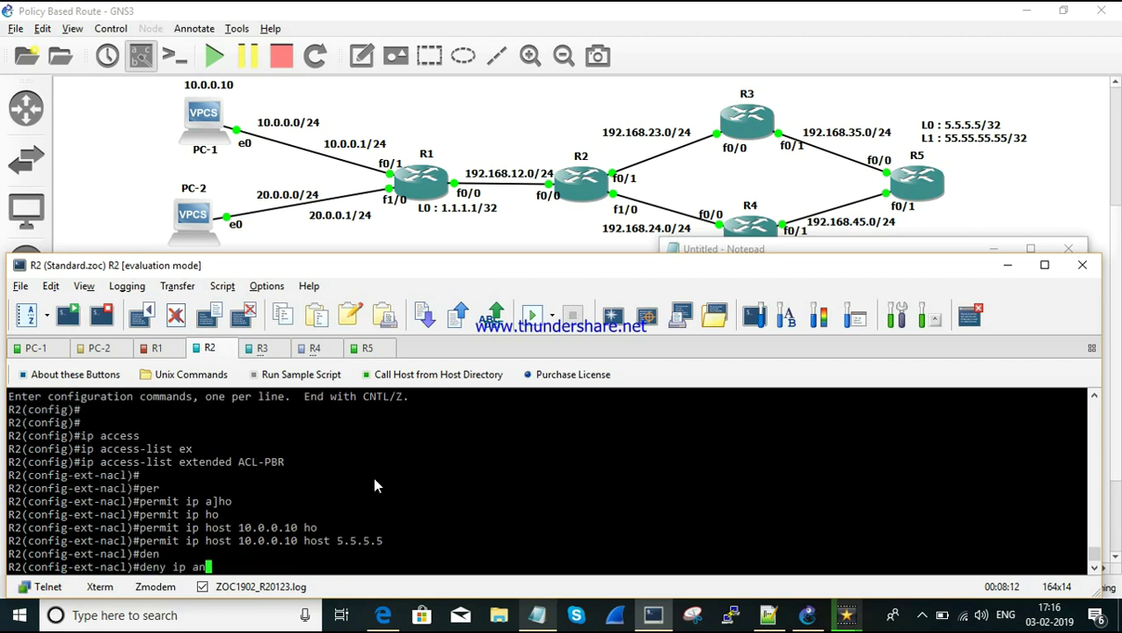
{"action": "key", "text": "Tab"}
{"action": "type", "text": "an"}
{"action": "key", "text": "Tab"}
{"action": "key", "text": "Return"}
{"action": "type", "text": "exi"}
{"action": "key", "text": "Return"}
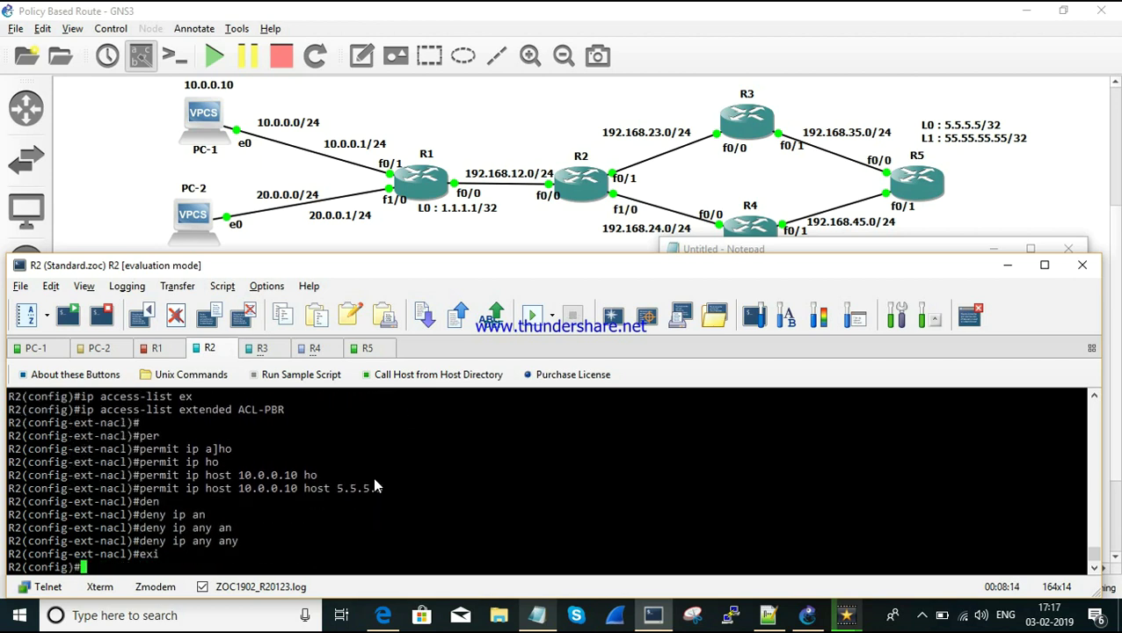
- Create the route map PBR-ROUTE-MAP on R2 and enter its configuration mode
{"action": "key", "text": "Return"}
{"action": "type", "text": "route-"}
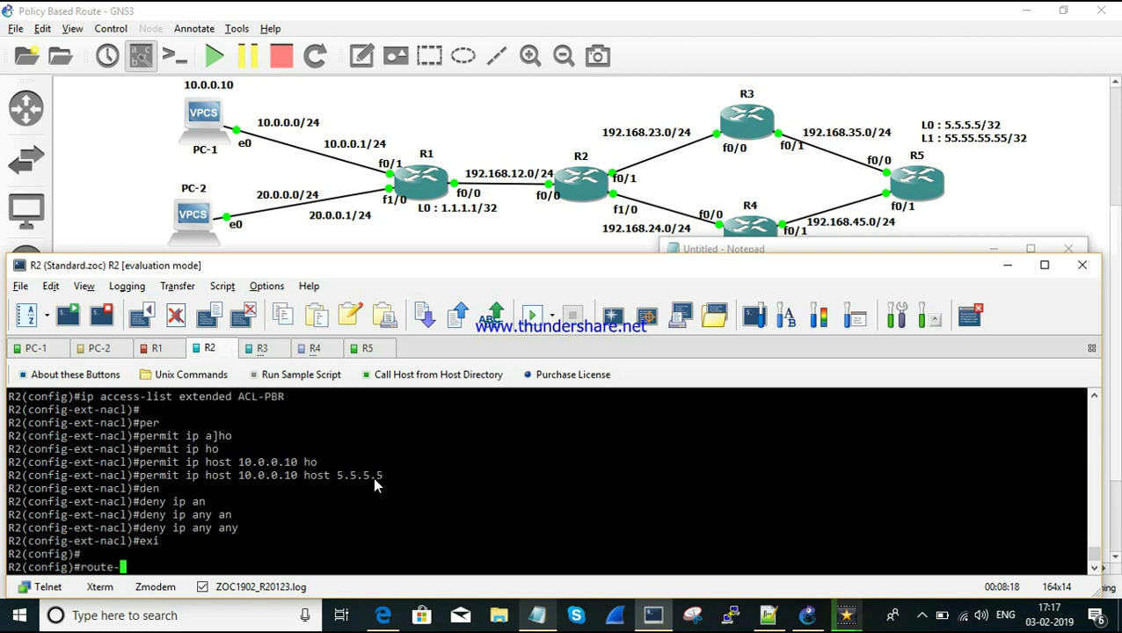
{"action": "type", "text": "ma"}
{"action": "key", "text": "Tab"}
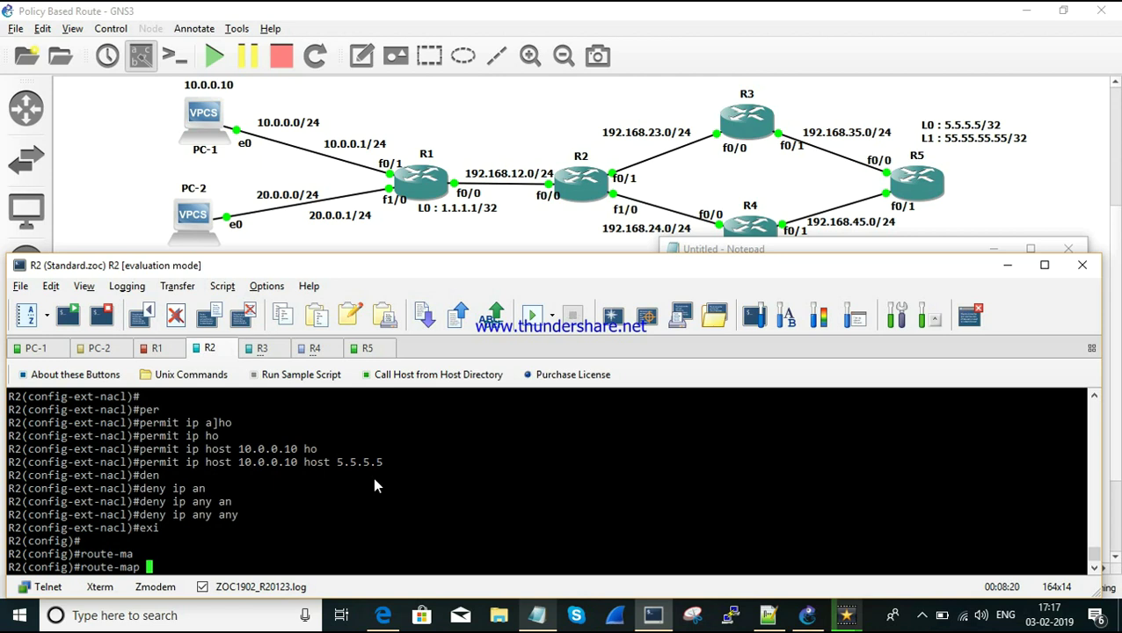
{"action": "type", "text": "PBR-ROUTE_MAP"}
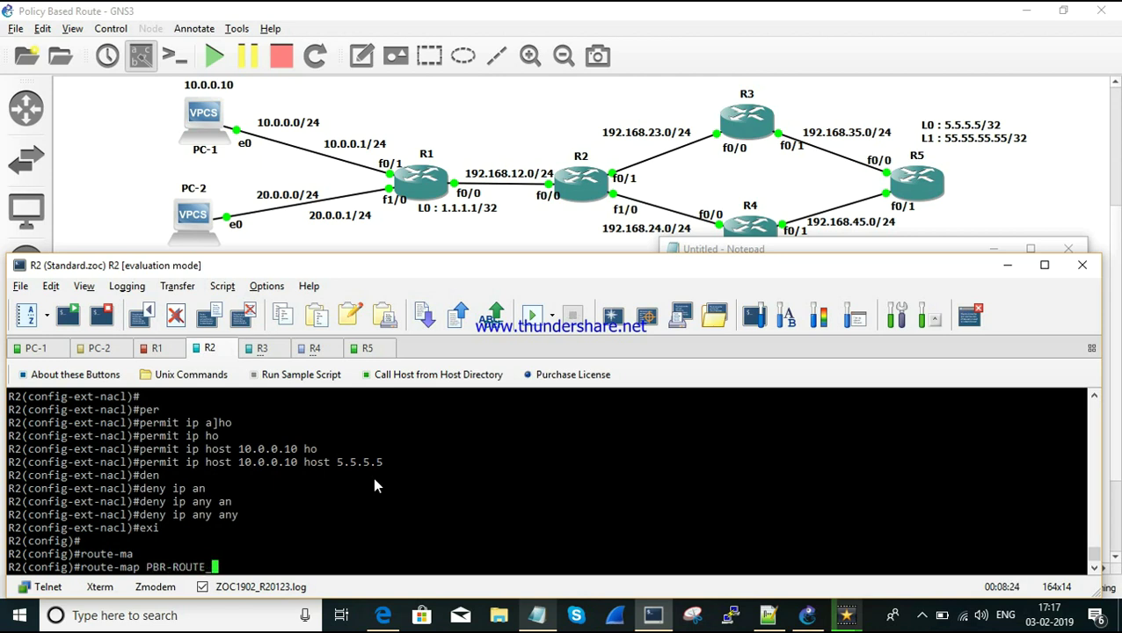
{"action": "key", "text": "BackSpace"}
{"action": "key", "text": "BackSpace"}
{"action": "key", "text": "BackSpace"}
{"action": "key", "text": "BackSpace"}
{"action": "type", "text": "-MAP"}
{"action": "key", "text": "Return"}
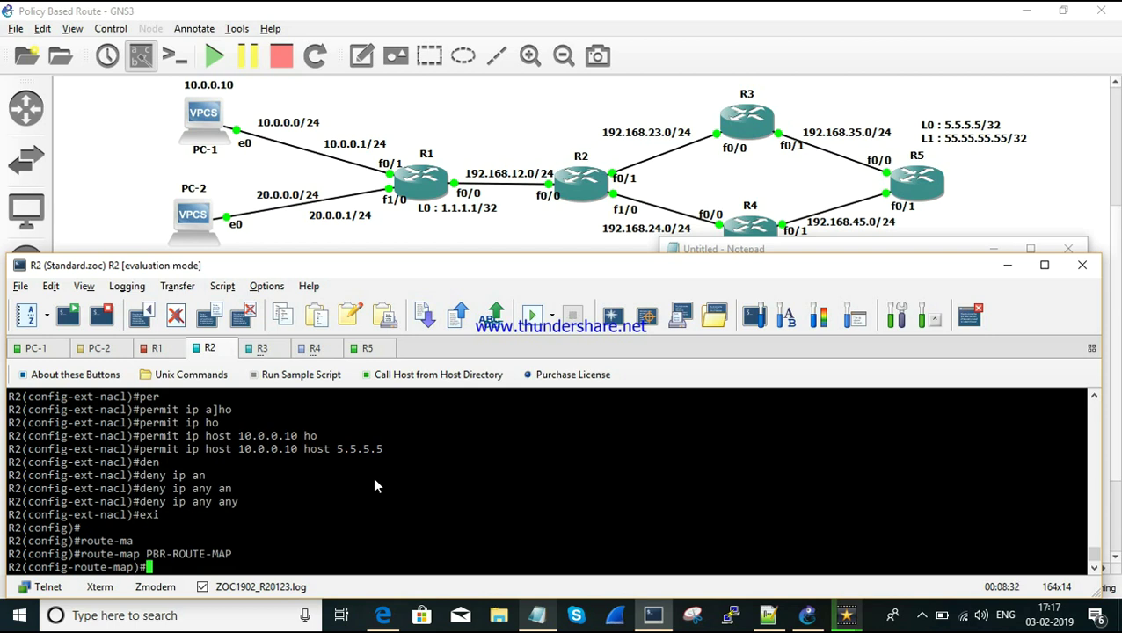
- Make PBR-ROUTE-MAP match the access list with match ip address ACL-PBR, reusing the list name from the earlier console output
{"action": "type", "text": "match ip addr"}
{"action": "key", "text": "Tab"}
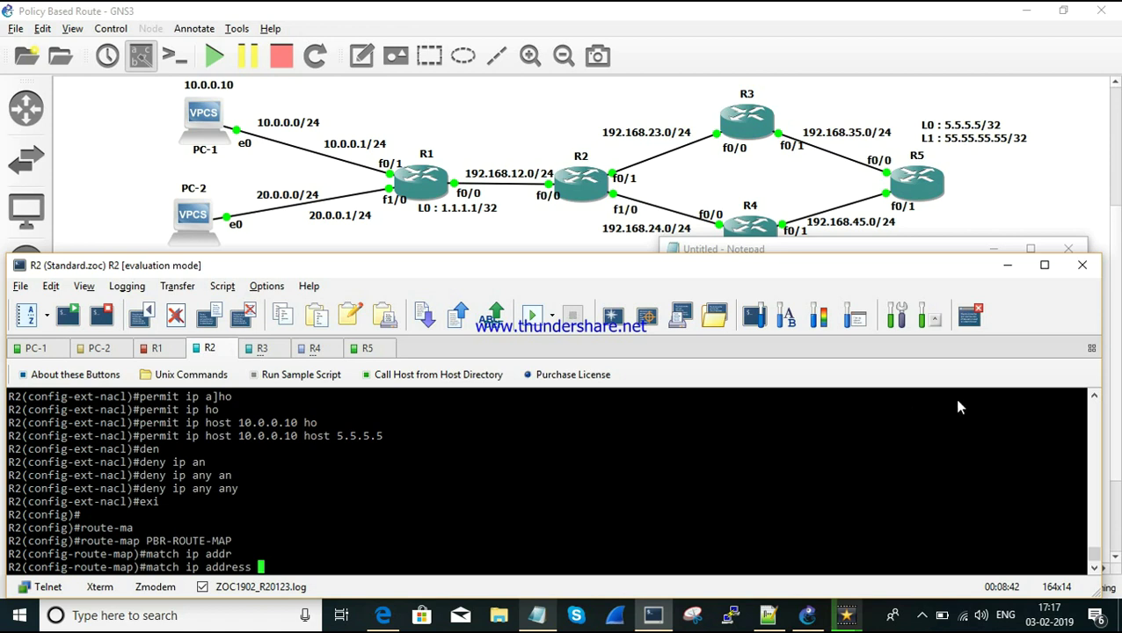
{"action": "left_click", "coordinate": [1095, 396]}
{"action": "left_click", "coordinate": [1095, 396]}
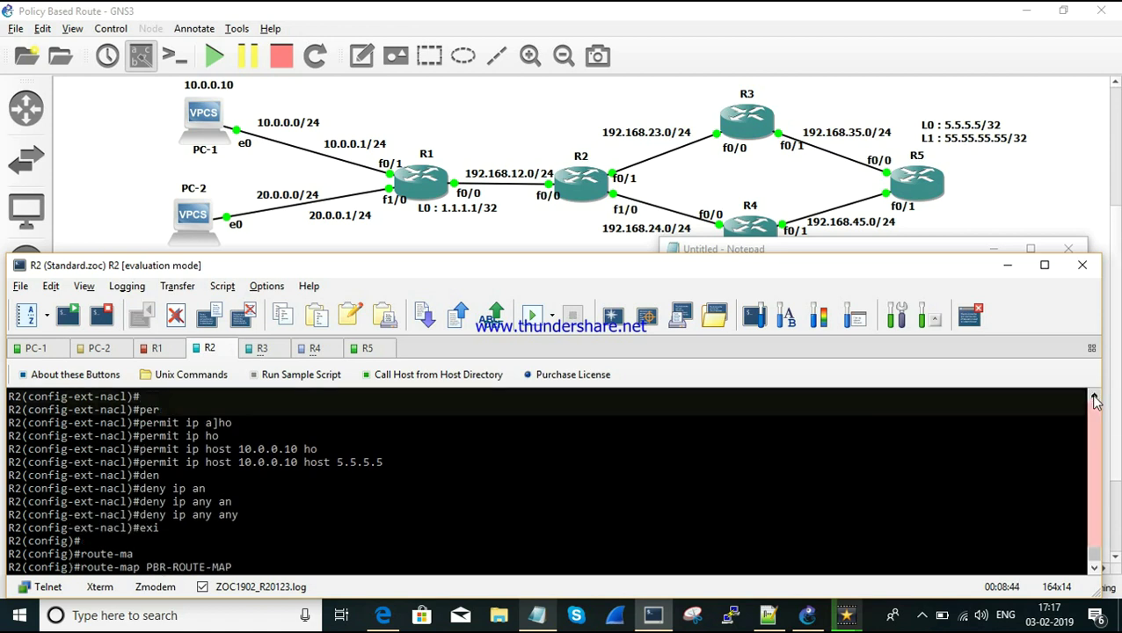
{"action": "left_click", "coordinate": [1095, 397]}
{"action": "left_click", "coordinate": [1095, 396]}
{"action": "left_click", "coordinate": [1095, 397]}
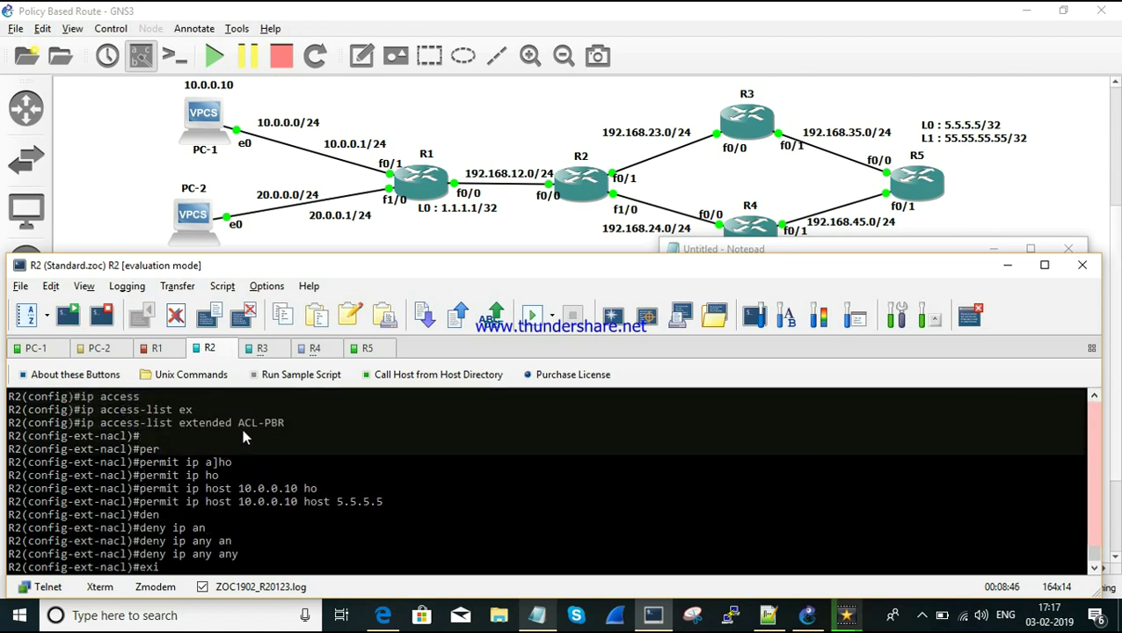
{"action": "left_click_drag", "start_coordinate": [238, 422], "coordinate": [282, 426]}
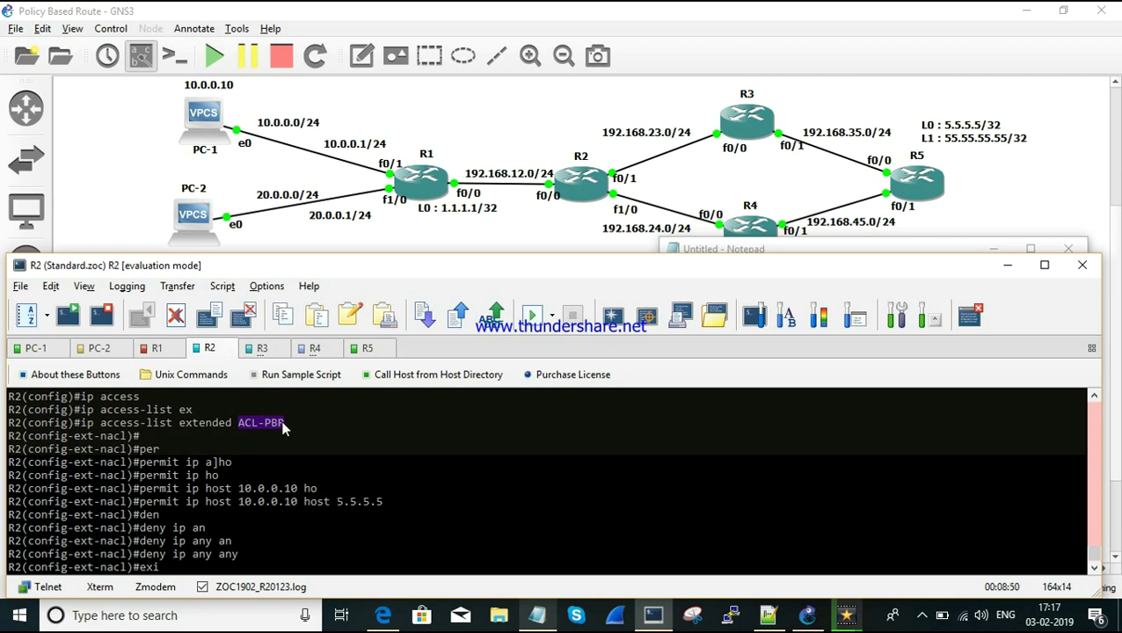
{"action": "scroll", "coordinate": [283, 428], "scroll_direction": "down", "scroll_amount": 3}
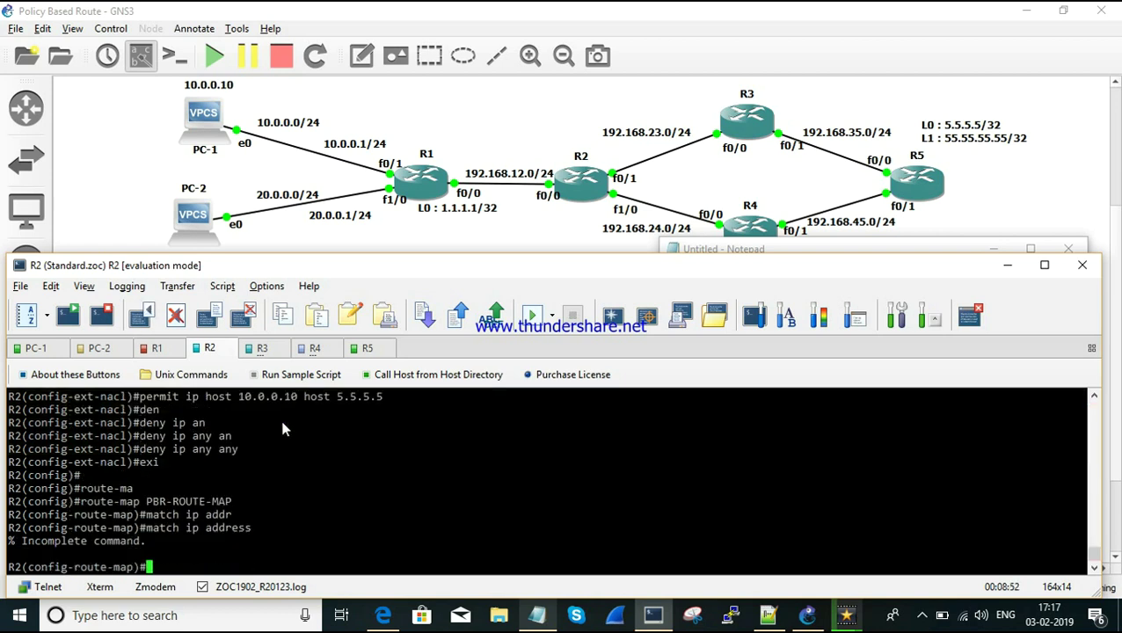
{"action": "key", "text": "Up"}
{"action": "key", "text": "alt+v"}
{"action": "key", "text": "Return"}
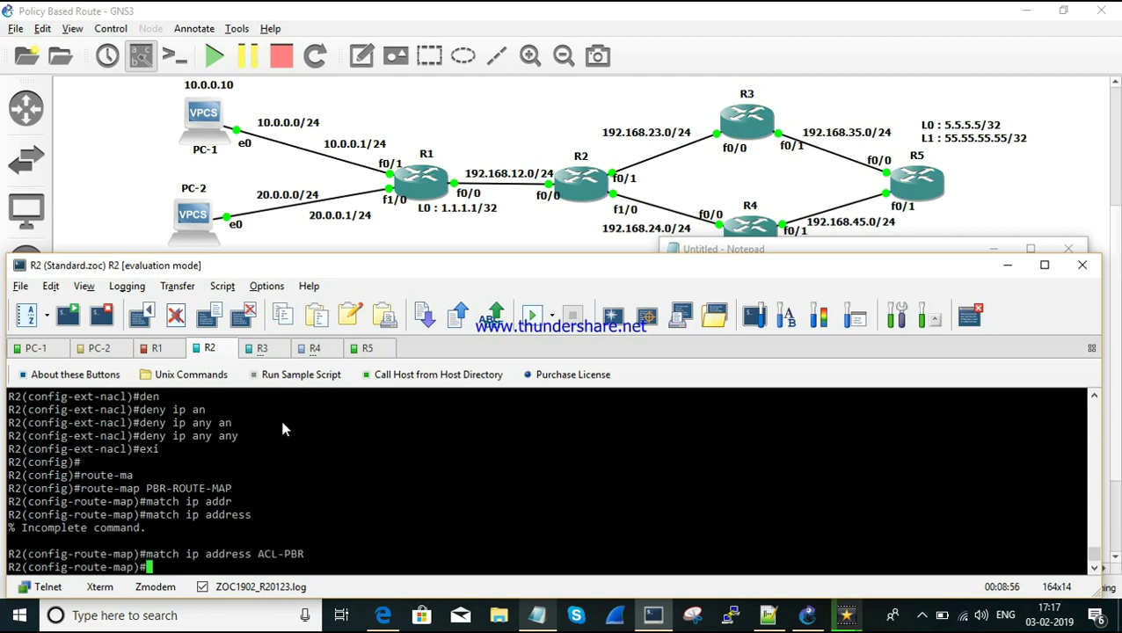
- Set the route map's IP next hop to 192.168.23.3 and exit to R2's global configuration mode
{"action": "type", "text": "set ip ne"}
{"action": "key", "text": "Tab"}
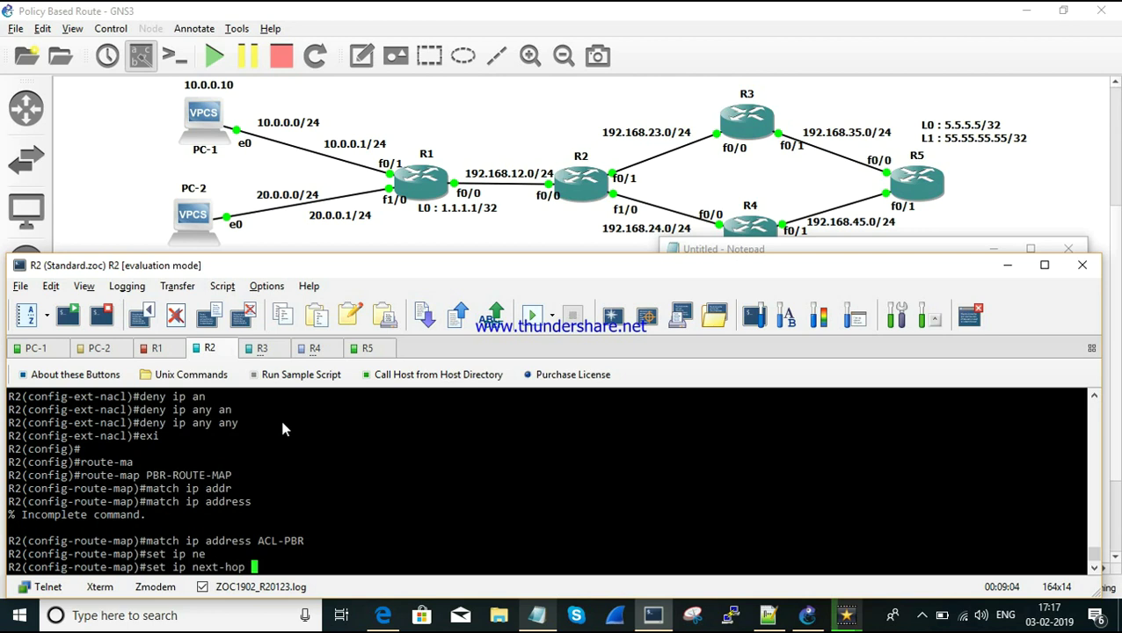
{"action": "type", "text": "192.168.23.3"}
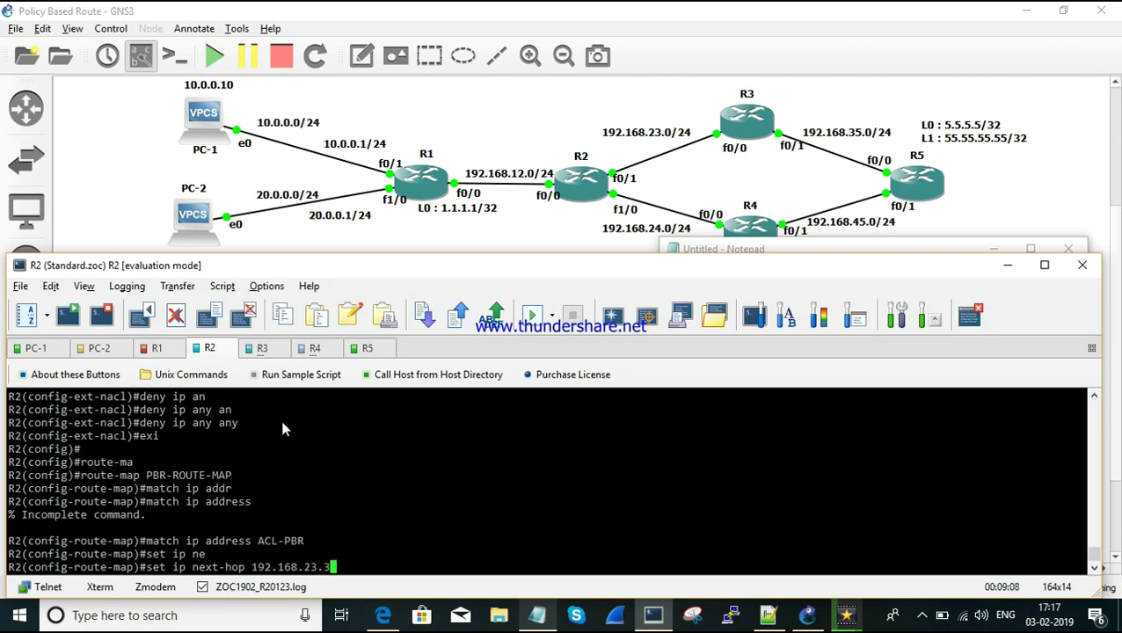
{"action": "key", "text": "Return"}
{"action": "type", "text": "eix"}
{"action": "key", "text": "Return"}
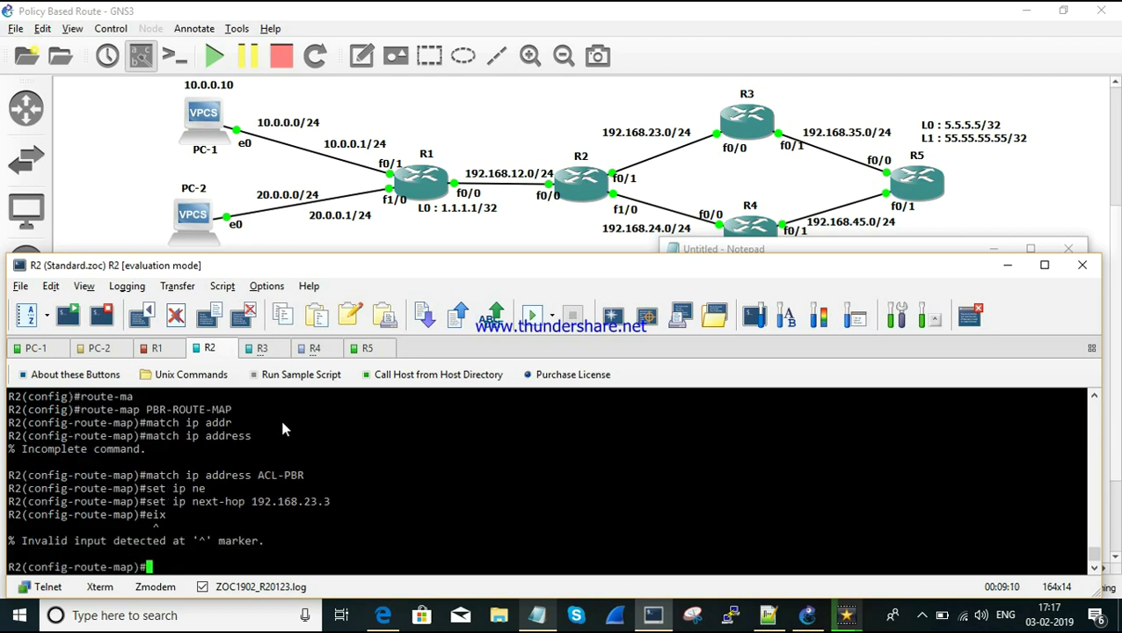
{"action": "type", "text": "exit"}
{"action": "key", "text": "Return"}
{"action": "key", "text": "Return"}
{"action": "key", "text": "Return"}
{"action": "key", "text": "Return"}
{"action": "key", "text": "Return"}
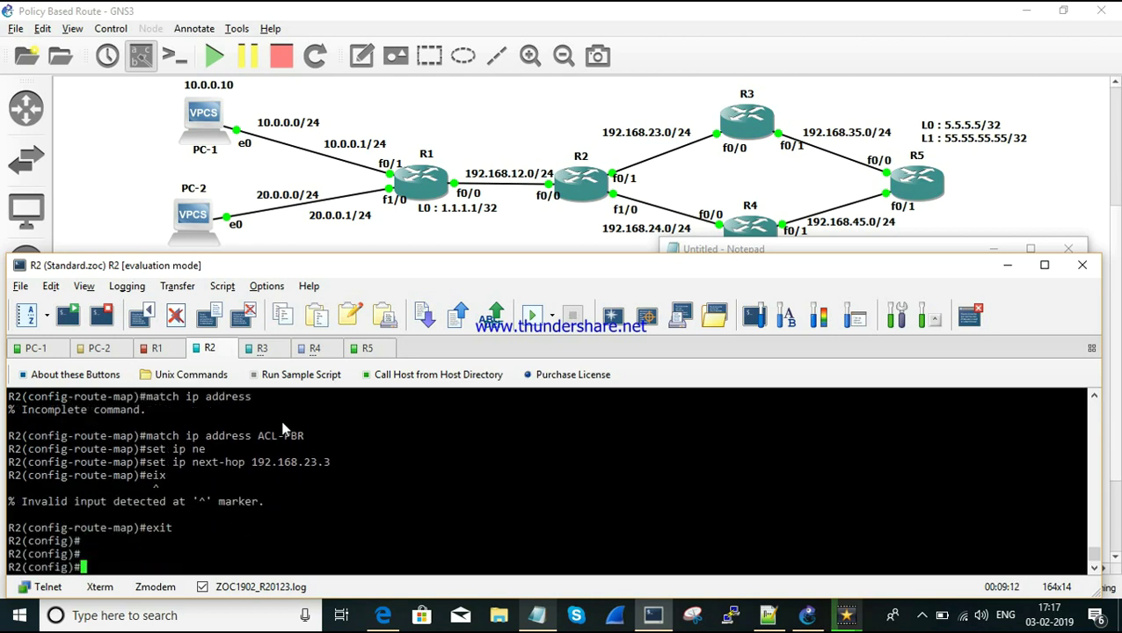
- Leave R2's configuration mode and display the configured route maps with show route-map
{"action": "type", "text": "end"}
{"action": "key", "text": "Return"}
{"action": "key", "text": "Return"}
{"action": "type", "text": "sh"}
{"action": "key", "text": "Tab"}
{"action": "type", "text": "routema"}
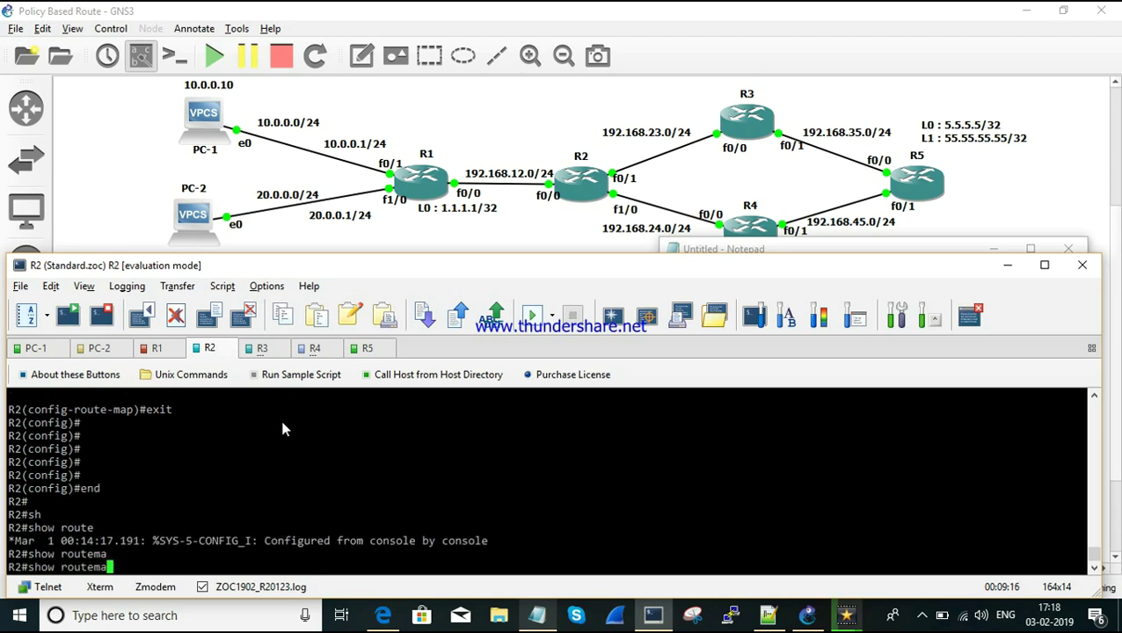
{"action": "key", "text": "Return"}
{"action": "key", "text": "Up"}
{"action": "key", "text": "BackSpace"}
{"action": "key", "text": "BackSpace"}
{"action": "type", "text": "-ma"}
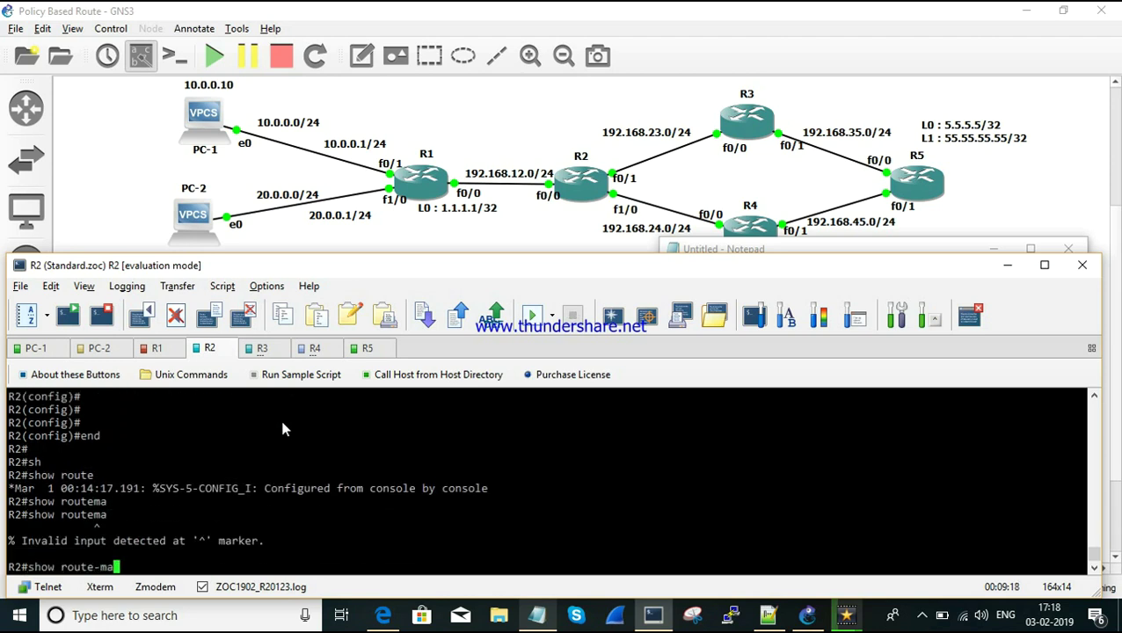
{"action": "key", "text": "Tab"}
{"action": "key", "text": "Return"}
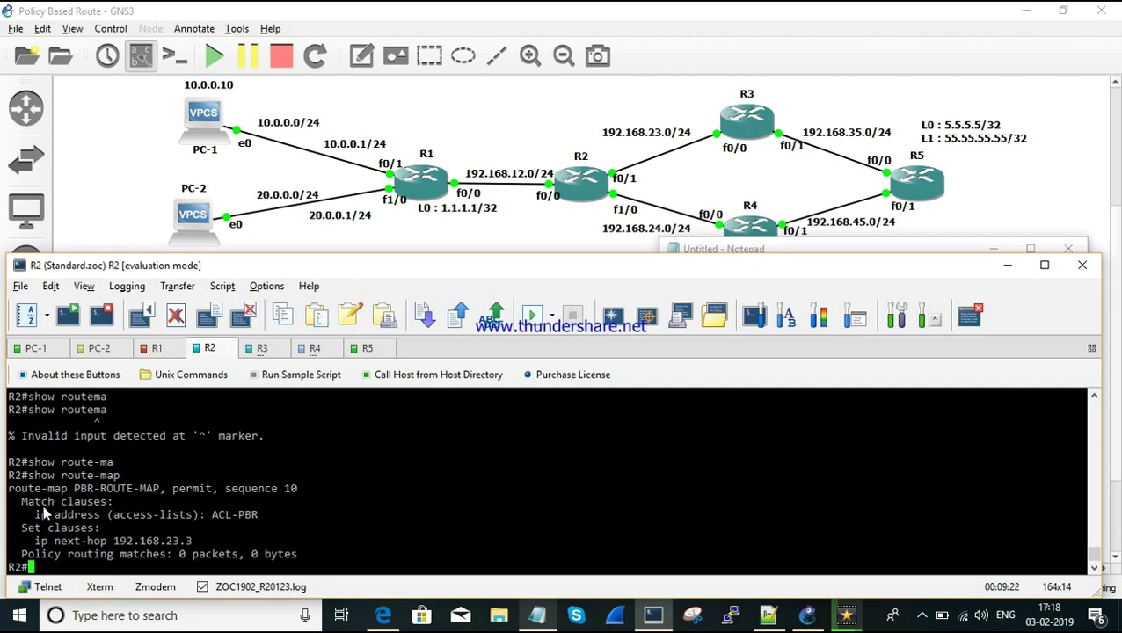
- Examine the match clause's access list and the set clause's next hop in the route-map output
{"action": "left_click_drag", "start_coordinate": [35, 519], "coordinate": [101, 521]}
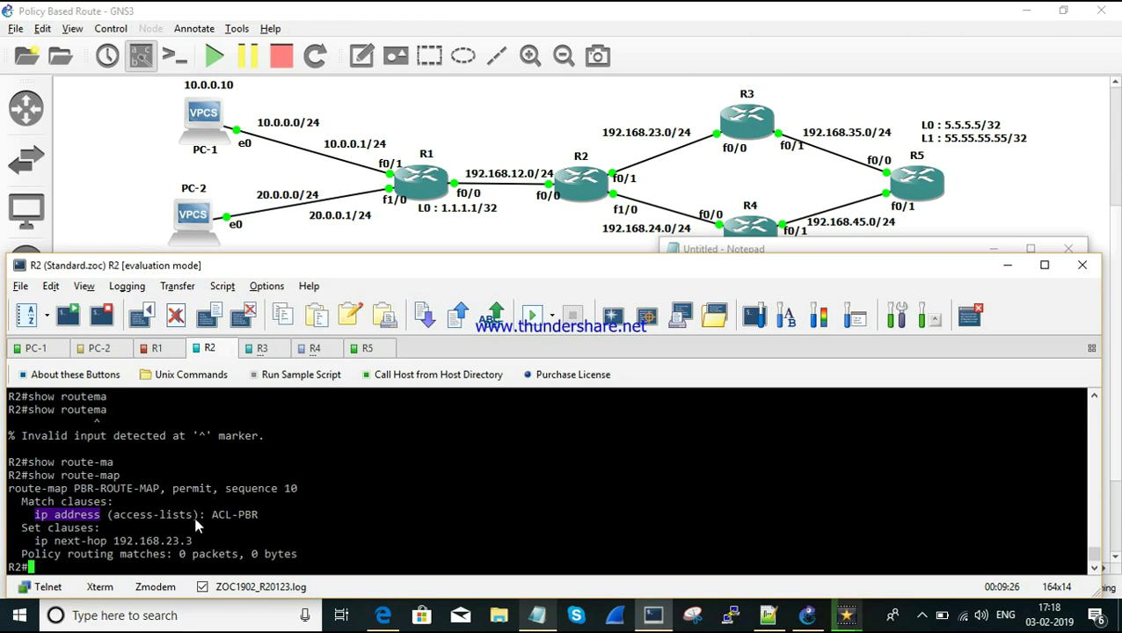
{"action": "left_click_drag", "start_coordinate": [212, 517], "coordinate": [254, 523]}
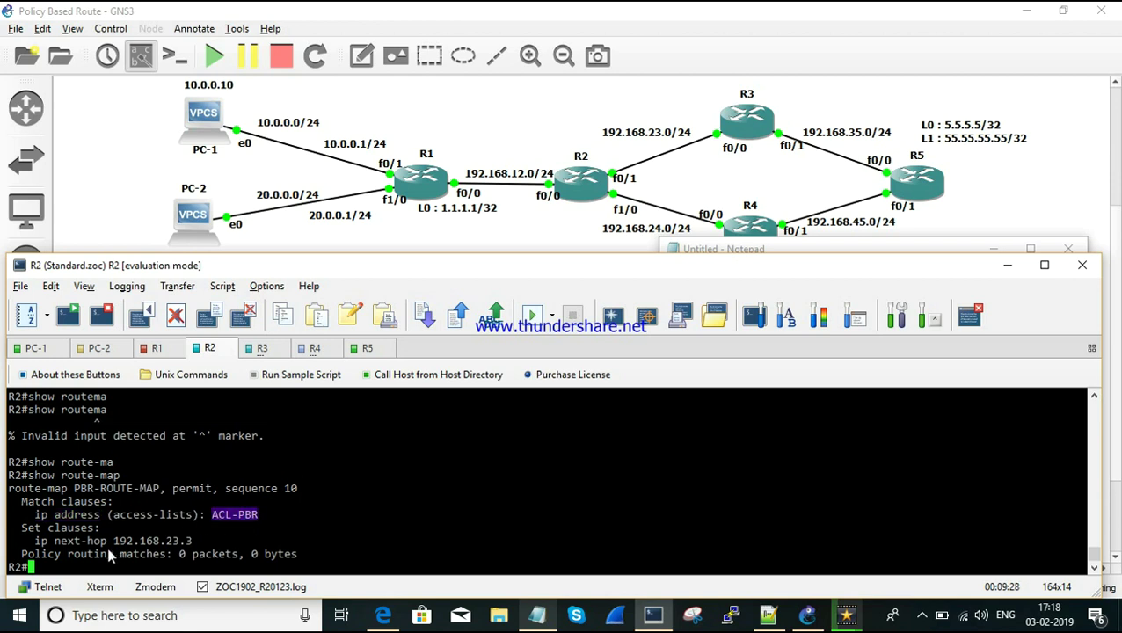
{"action": "left_click_drag", "start_coordinate": [81, 542], "coordinate": [164, 546]}
{"action": "double_click", "coordinate": [164, 545]}
{"action": "key", "text": "Return"}
{"action": "key", "text": "Return"}
{"action": "key", "text": "Return"}
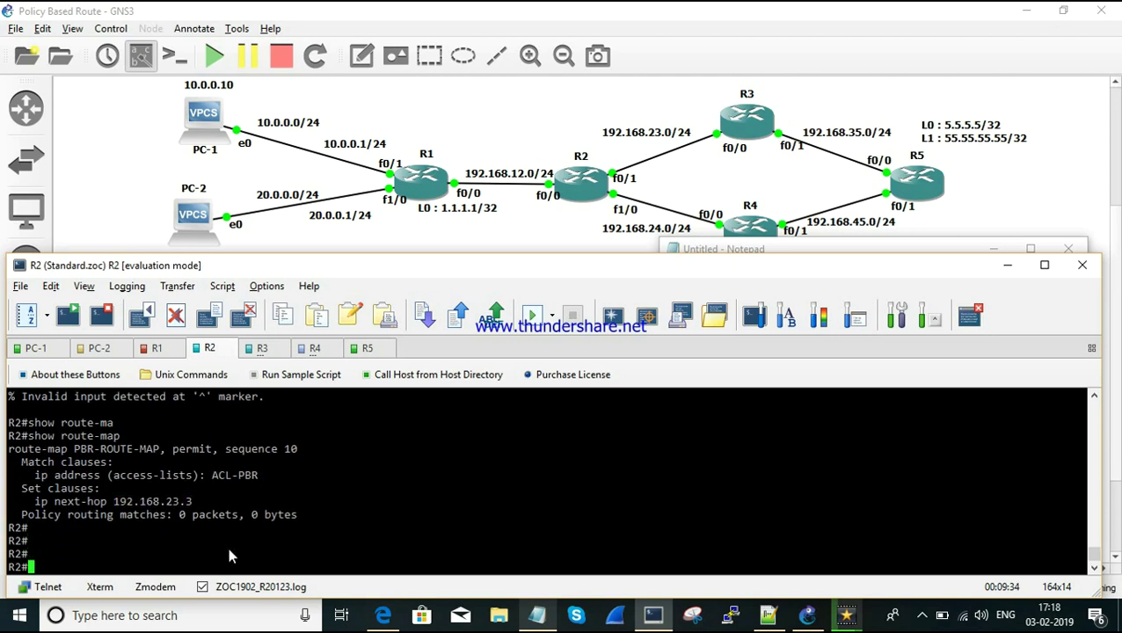
- Check the interface item of the plan in Notepad, return to R2's console and enter configuration of interface fastEthernet 0/0
{"action": "left_click", "coordinate": [536, 615]}
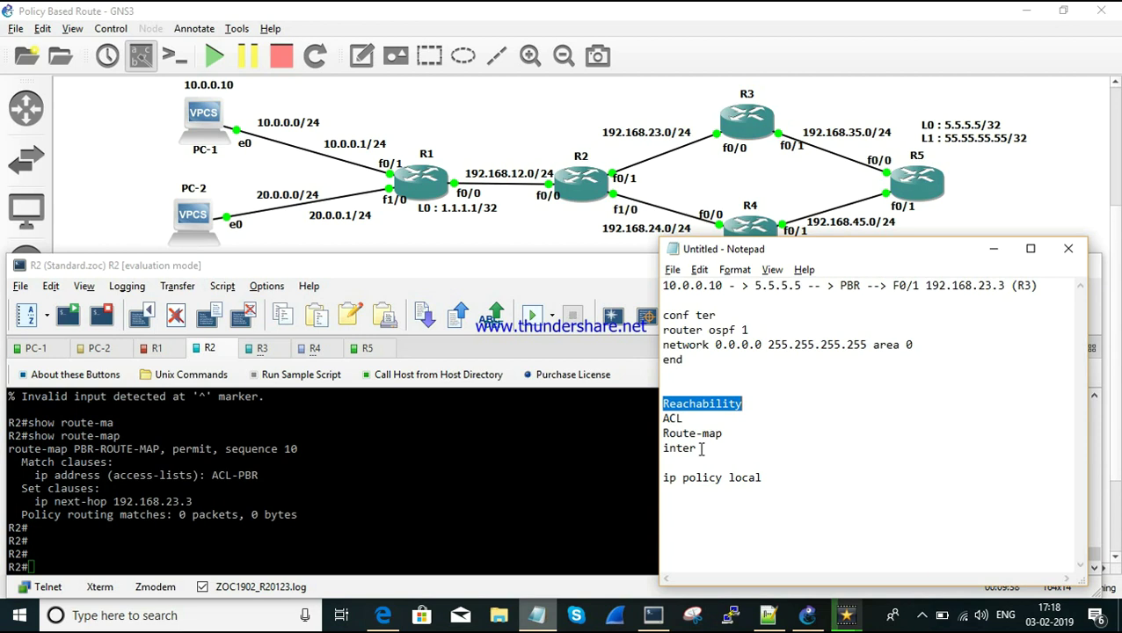
{"action": "left_click", "coordinate": [701, 449]}
{"action": "left_click", "coordinate": [439, 508]}
{"action": "key", "text": "Return"}
{"action": "type", "text": "conf"}
{"action": "key", "text": "Return"}
{"action": "key", "text": "Return"}
{"action": "key", "text": "Return"}
{"action": "type", "text": "int"}
{"action": "key", "text": "Tab"}
{"action": "type", "text": "f"}
{"action": "key", "text": "Tab"}
{"action": "type", "text": "0/0"}
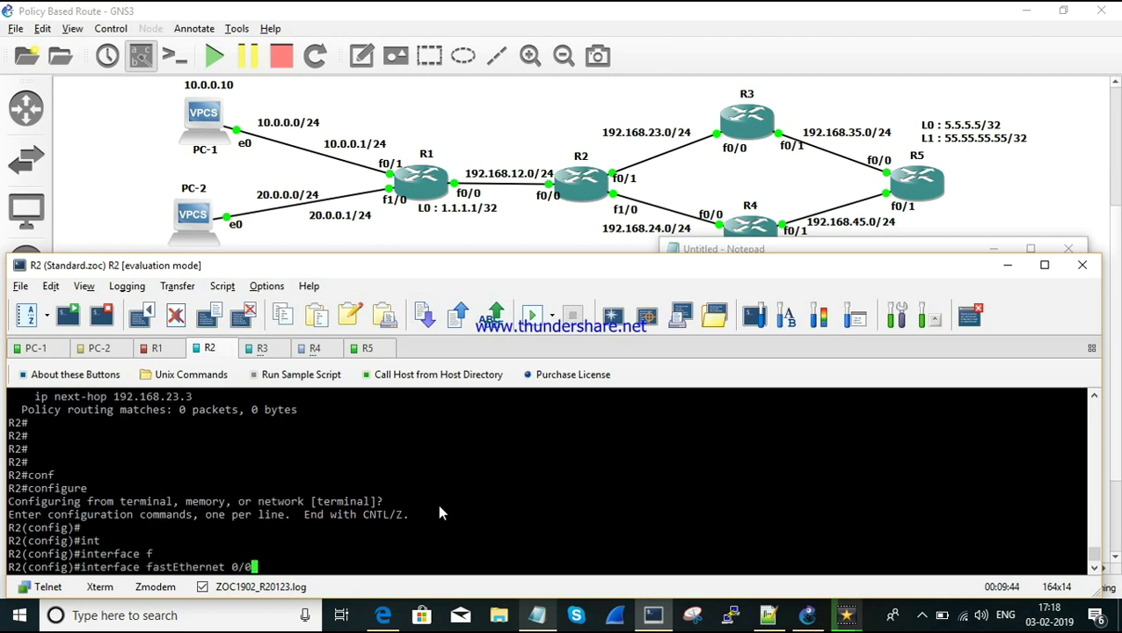
{"action": "key", "text": "Return"}
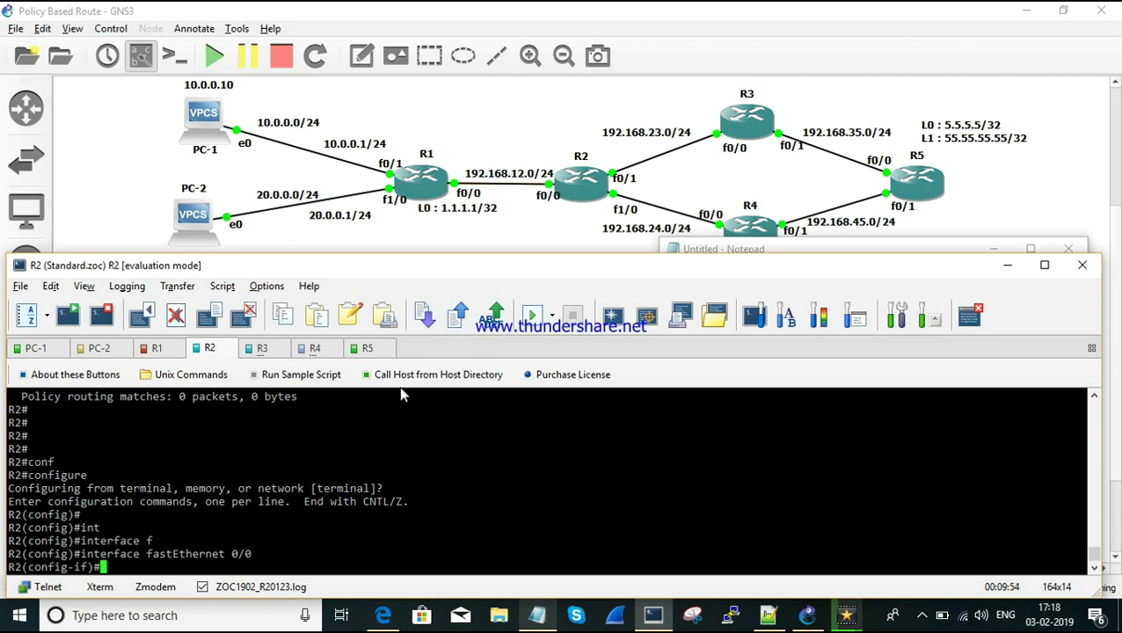
- Apply PBR-ROUTE-MAP to fastEthernet 0/0 with ip policy route-map and return to R2's privileged EXEC mode
{"action": "type", "text": "ip poli"}
{"action": "key", "text": "Tab"}
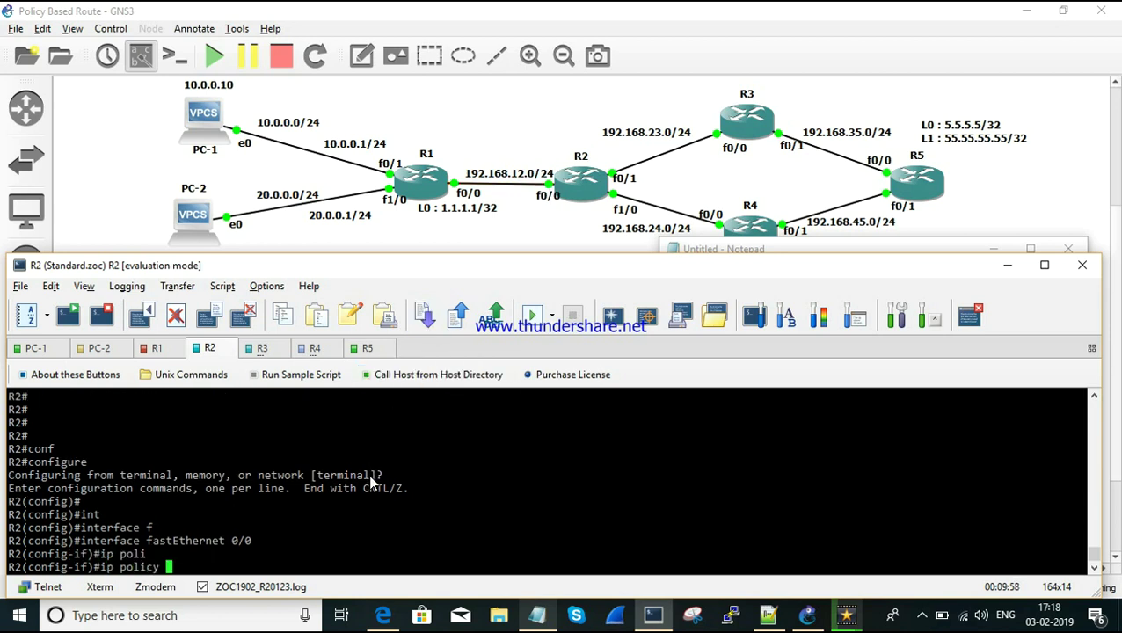
{"action": "type", "text": "rou"}
{"action": "key", "text": "Tab"}
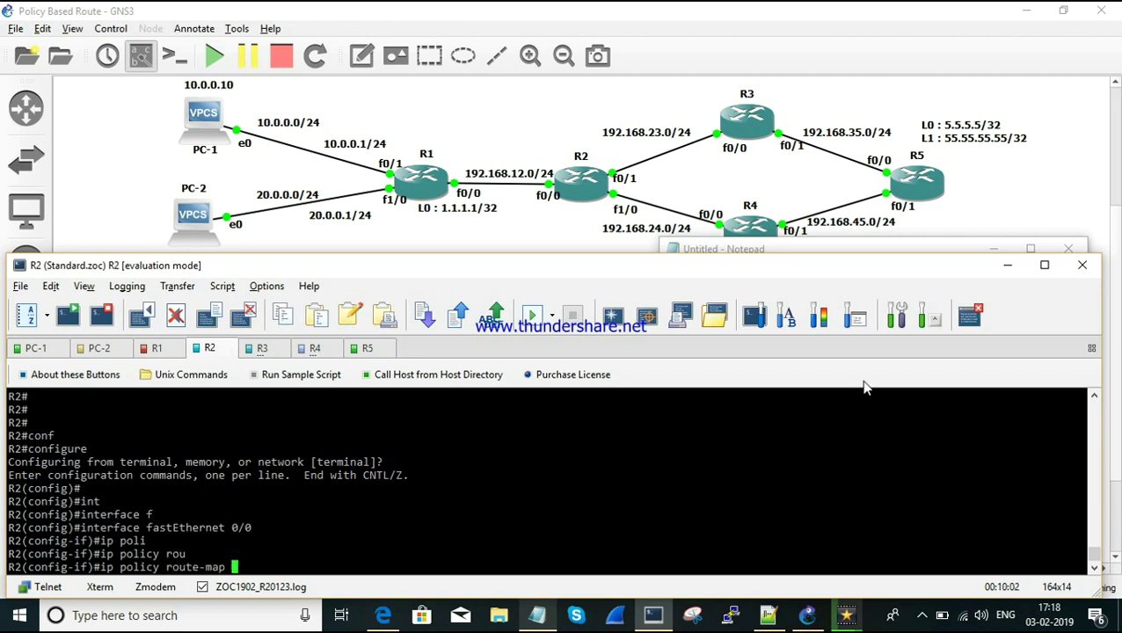
{"action": "left_click", "coordinate": [1093, 397]}
{"action": "scroll", "coordinate": [1094, 400], "scroll_direction": "up", "scroll_amount": 3}
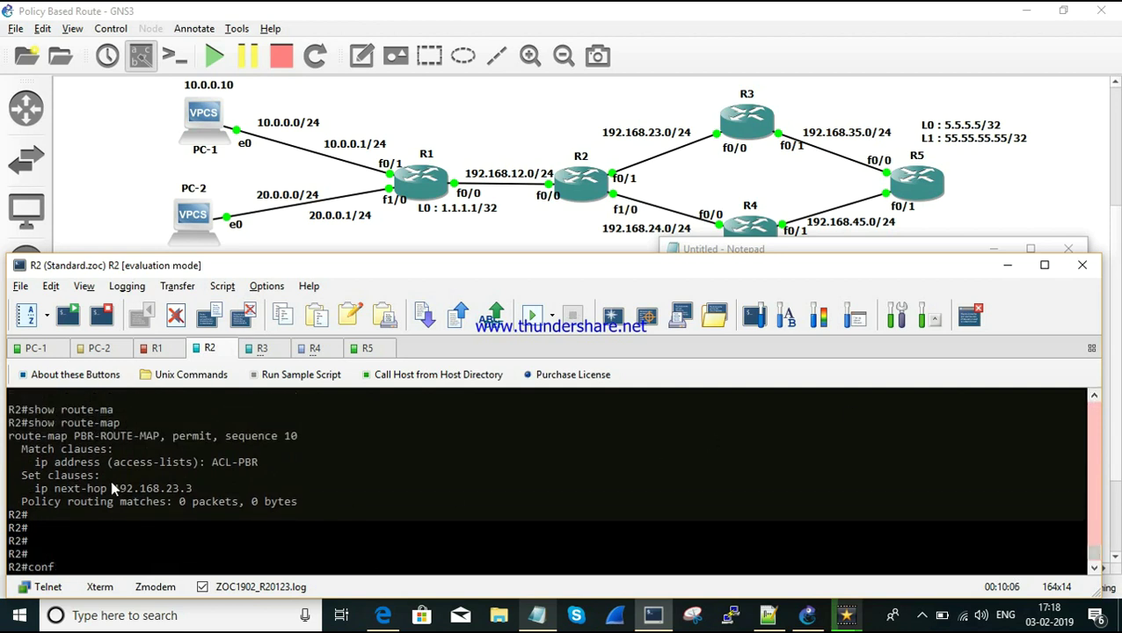
{"action": "left_click_drag", "start_coordinate": [74, 436], "coordinate": [159, 444]}
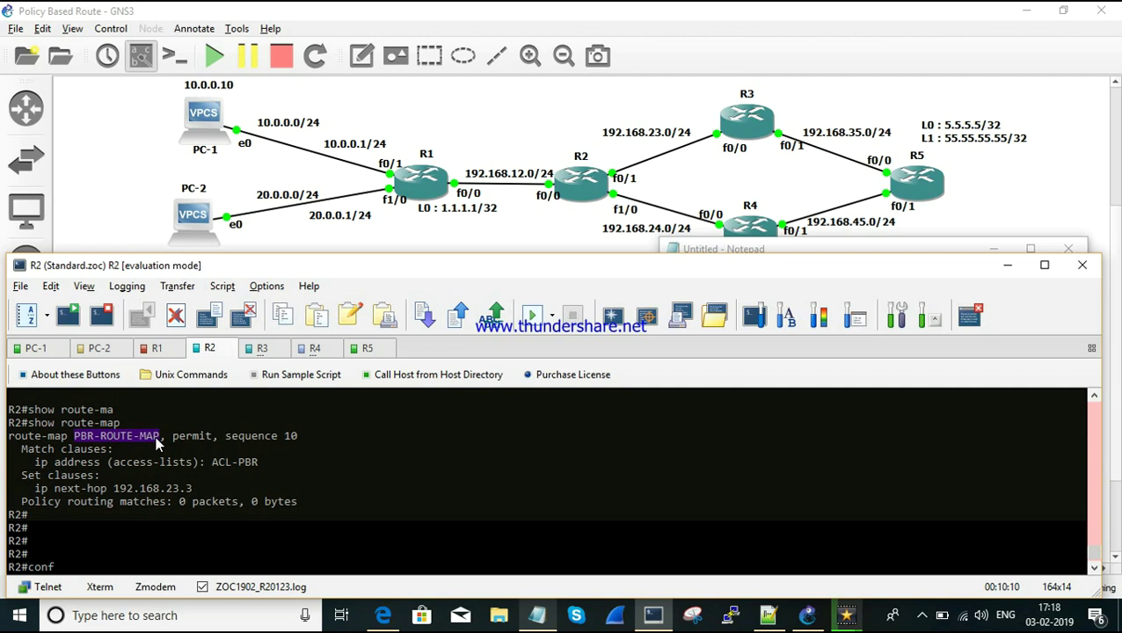
{"action": "key", "text": "alt+v"}
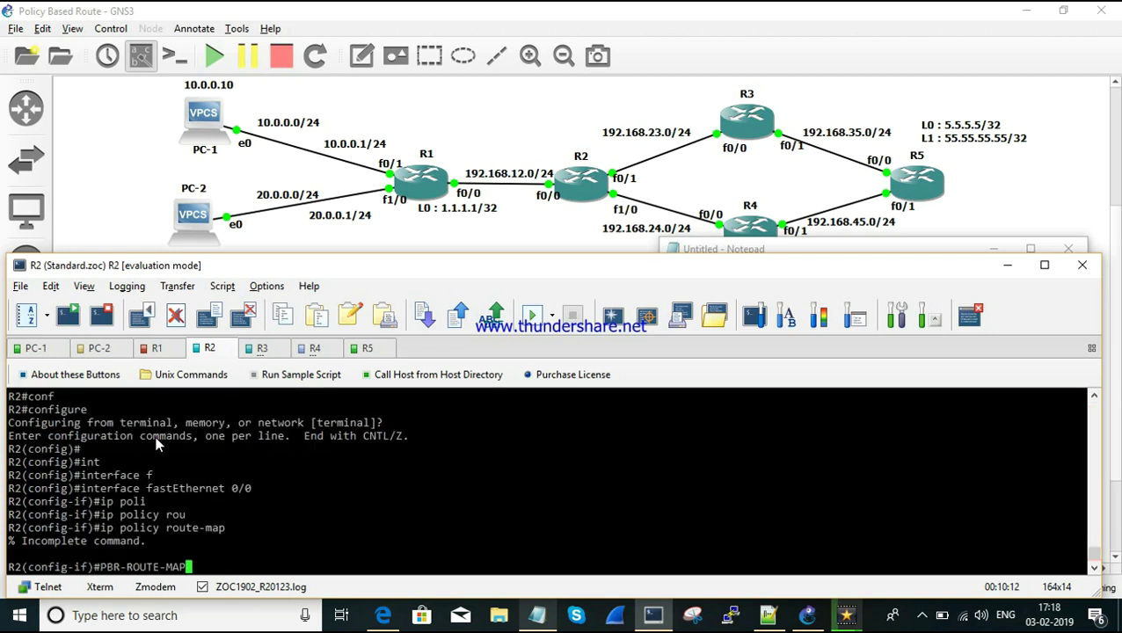
{"action": "key", "text": "Left"}
{"action": "key", "text": "Left"}
{"action": "key", "text": "Left"}
{"action": "key", "text": "Left"}
{"action": "key", "text": "Left"}
{"action": "key", "text": "Left"}
{"action": "key", "text": "Left"}
{"action": "key", "text": "Left"}
{"action": "key", "text": "Left"}
{"action": "key", "text": "Left"}
{"action": "key", "text": "Left"}
{"action": "key", "text": "Left"}
{"action": "key", "text": "Left"}
{"action": "key", "text": "Up"}
{"action": "key", "text": "alt+v"}
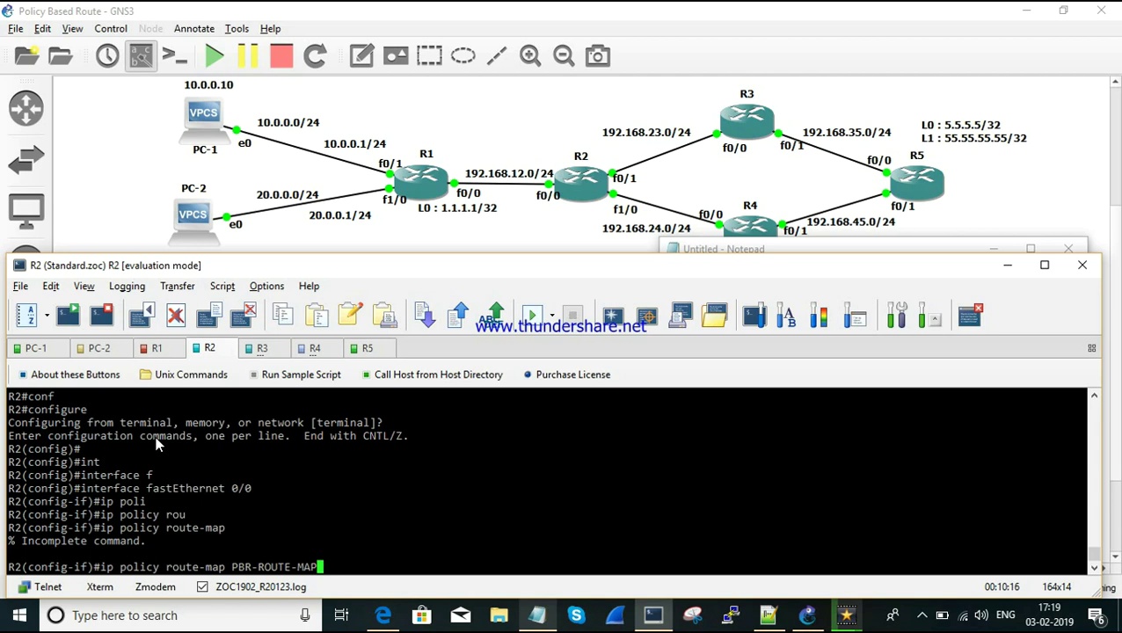
{"action": "key", "text": "Return"}
{"action": "key", "text": "Return"}
{"action": "key", "text": "Return"}
{"action": "type", "text": "end"}
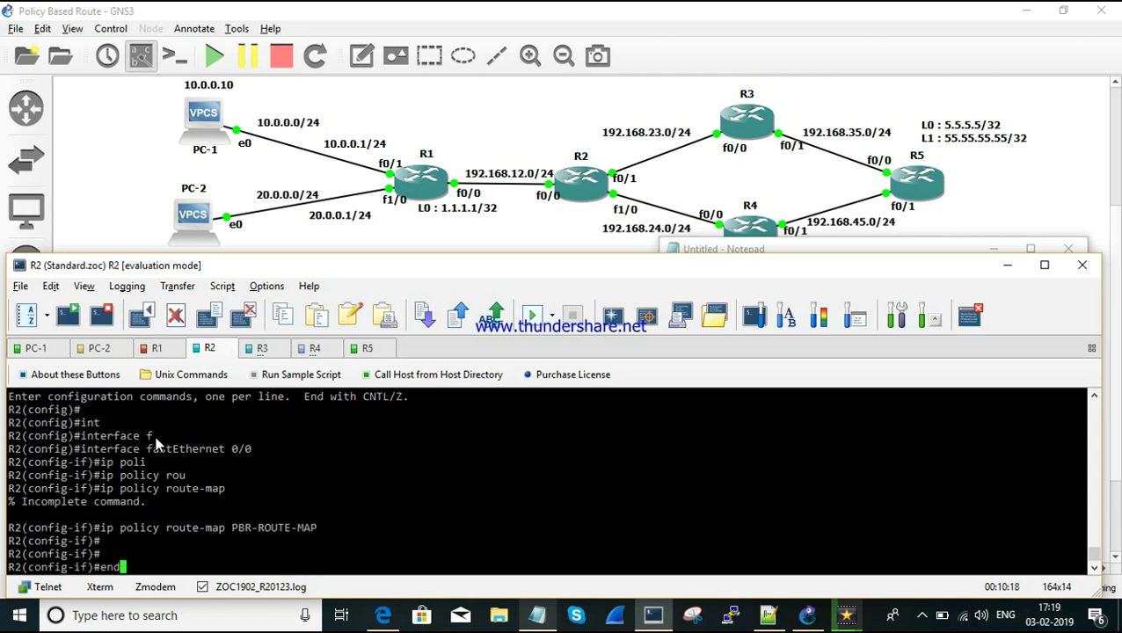
{"action": "key", "text": "Return"}
{"action": "key", "text": "Return"}
{"action": "key", "text": "Return"}
{"action": "key", "text": "Return"}
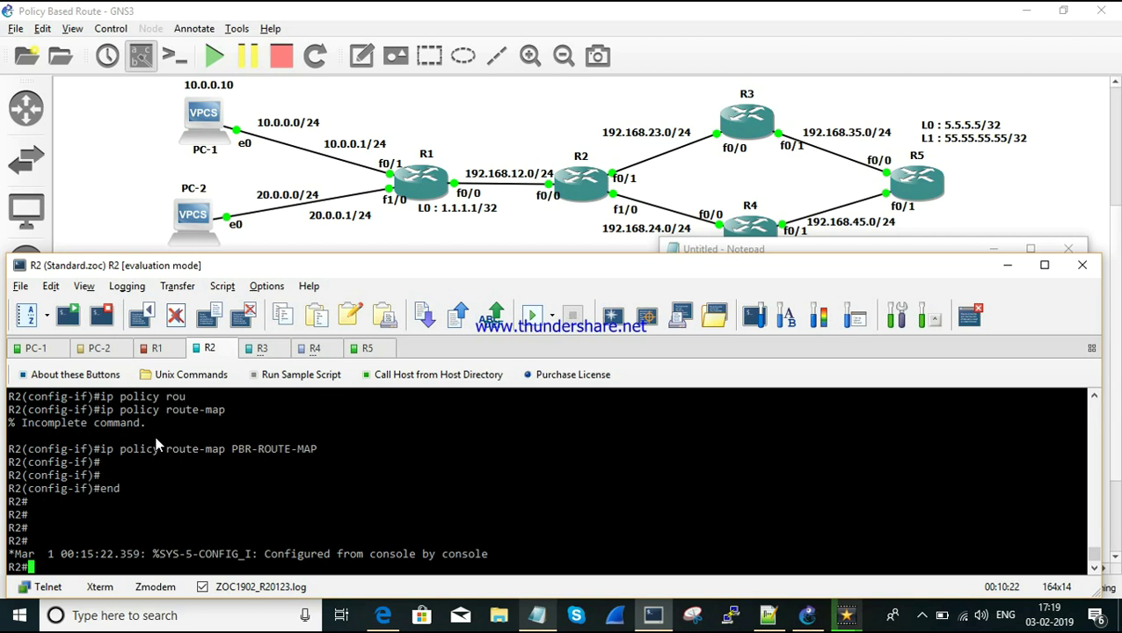
- Switch to PC-1's console and review the hops of the earlier trace to 5.5.5.5
{"action": "left_click", "coordinate": [35, 349]}
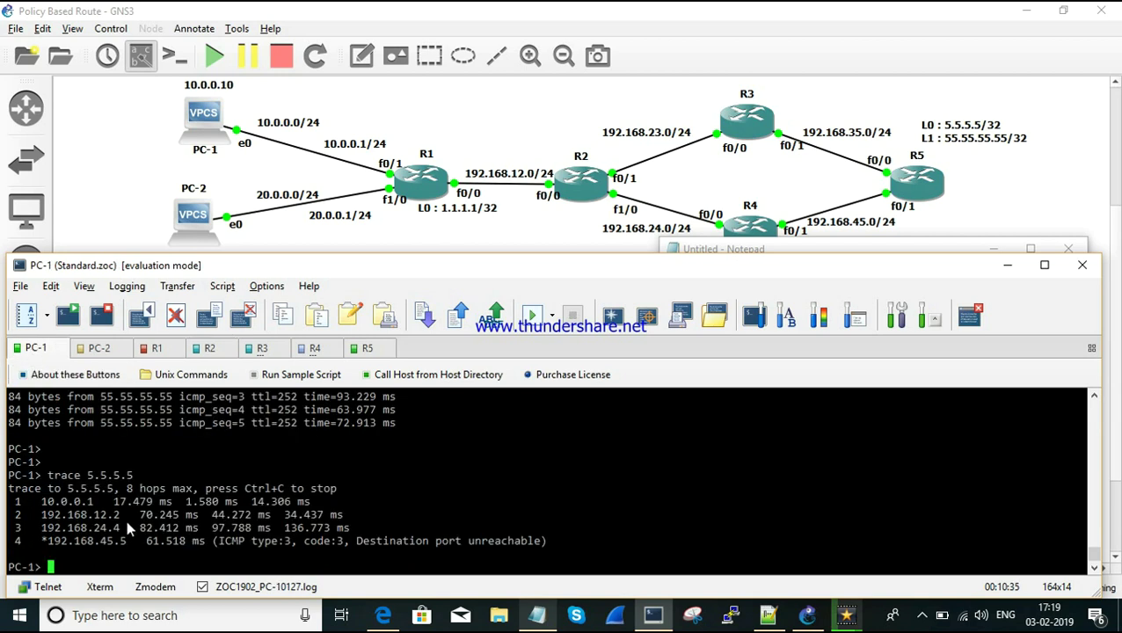
{"action": "key", "text": "Return"}
{"action": "key", "text": "Return"}
{"action": "key", "text": "Return"}
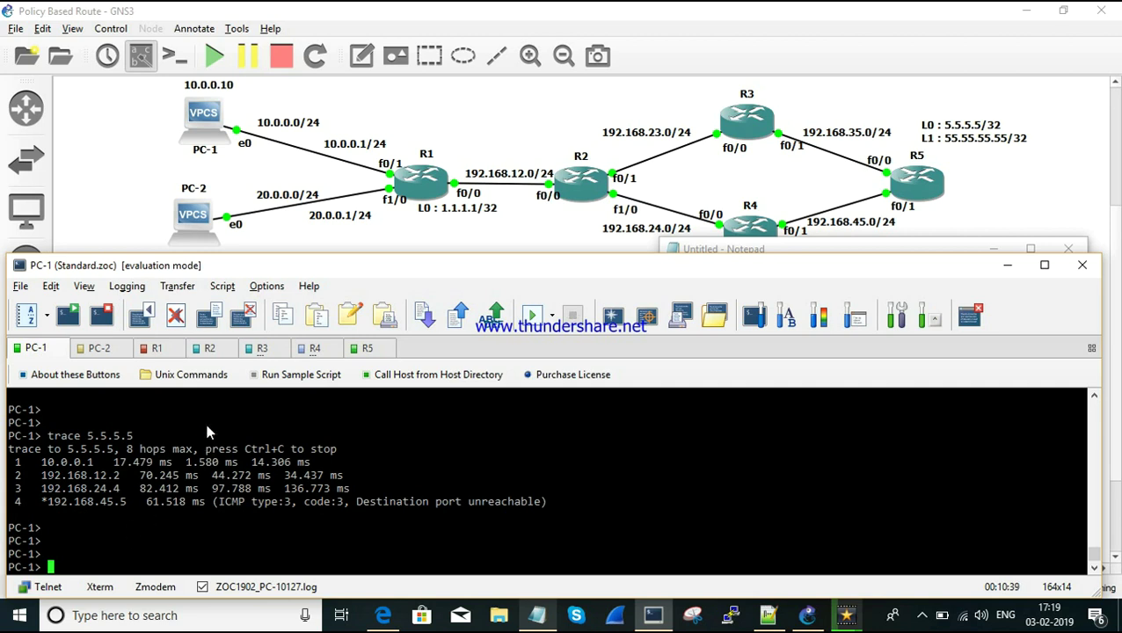
- Switch to R2's console and turn on policy routing debugging with debug ip policy
{"action": "left_click", "coordinate": [209, 349]}
{"action": "key", "text": "Return"}
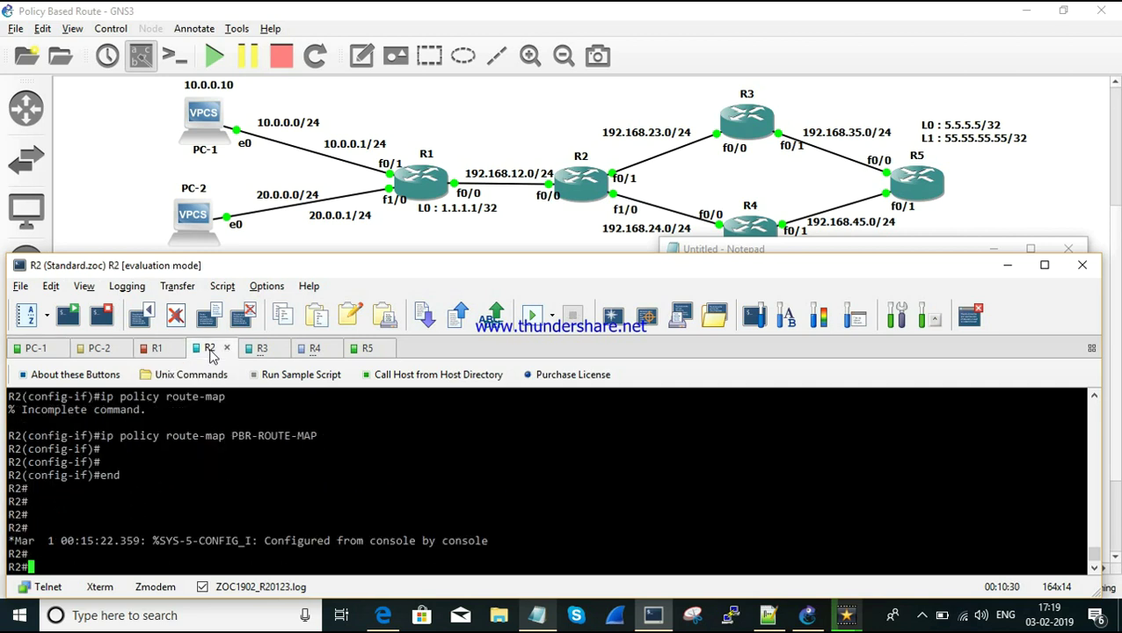
{"action": "type", "text": "deb"}
{"action": "key", "text": "Tab"}
{"action": "type", "text": "ip "}
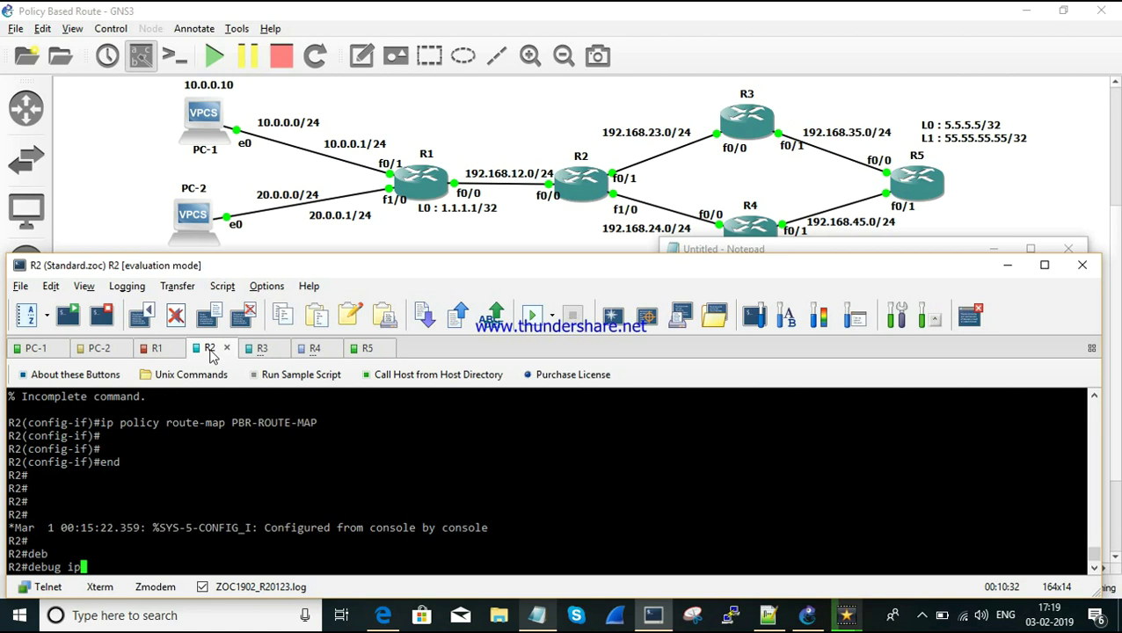
{"action": "type", "text": "poli"}
{"action": "key", "text": "Tab"}
{"action": "key", "text": "Return"}
{"action": "key", "text": "Return"}
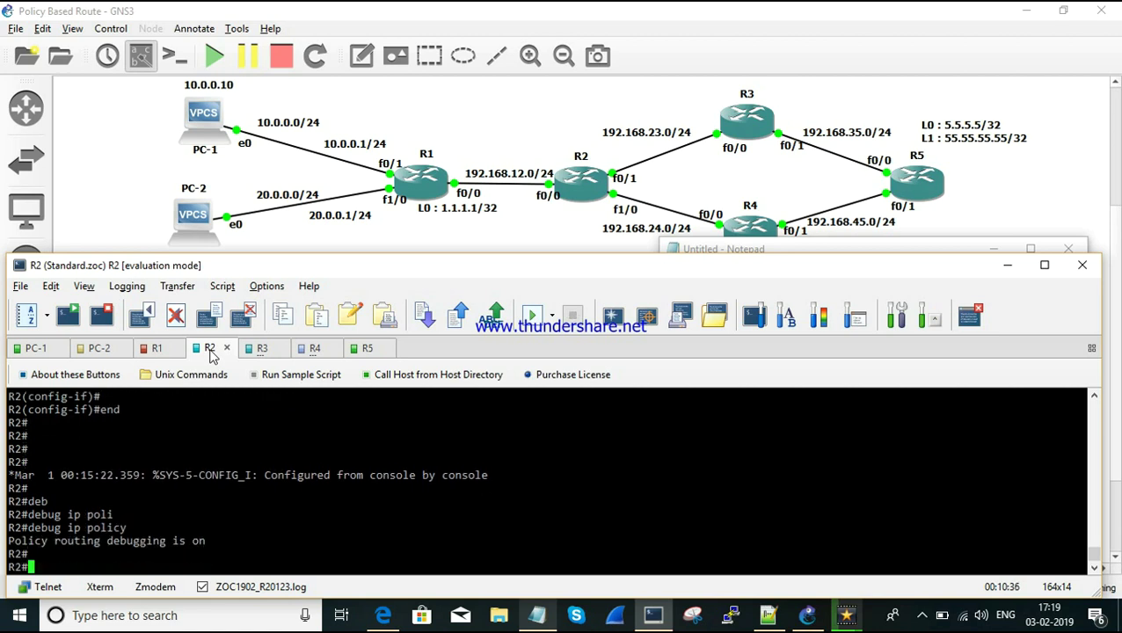
- Switch to PC-1's console and ping 55.55.55.55
{"action": "left_click", "coordinate": [35, 350]}
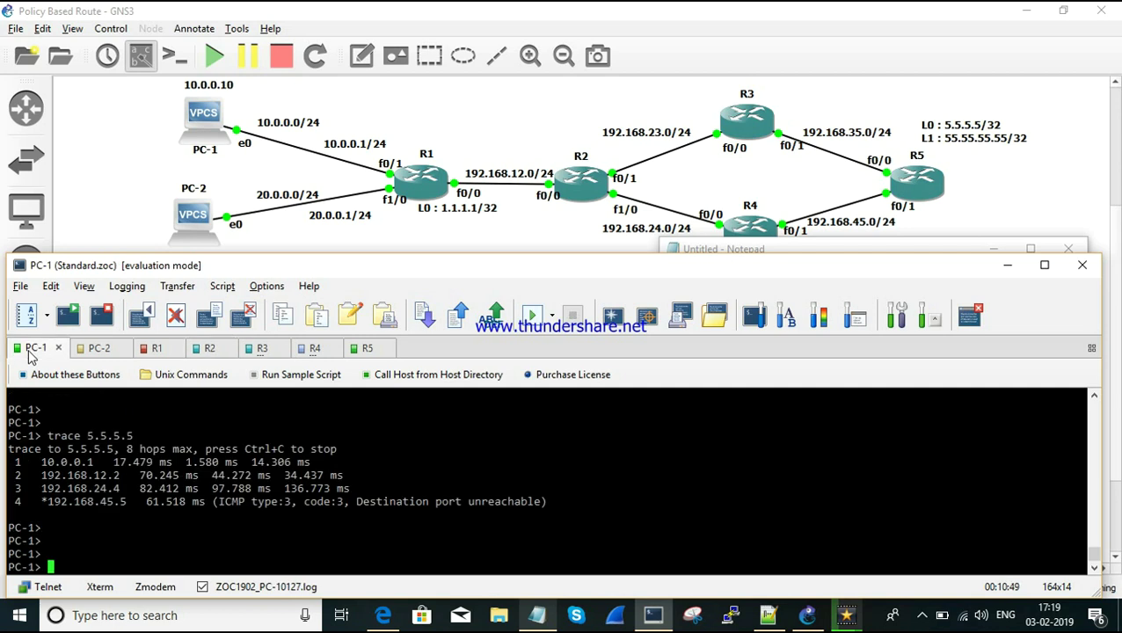
{"action": "key", "text": "Up"}
{"action": "key", "text": "Up"}
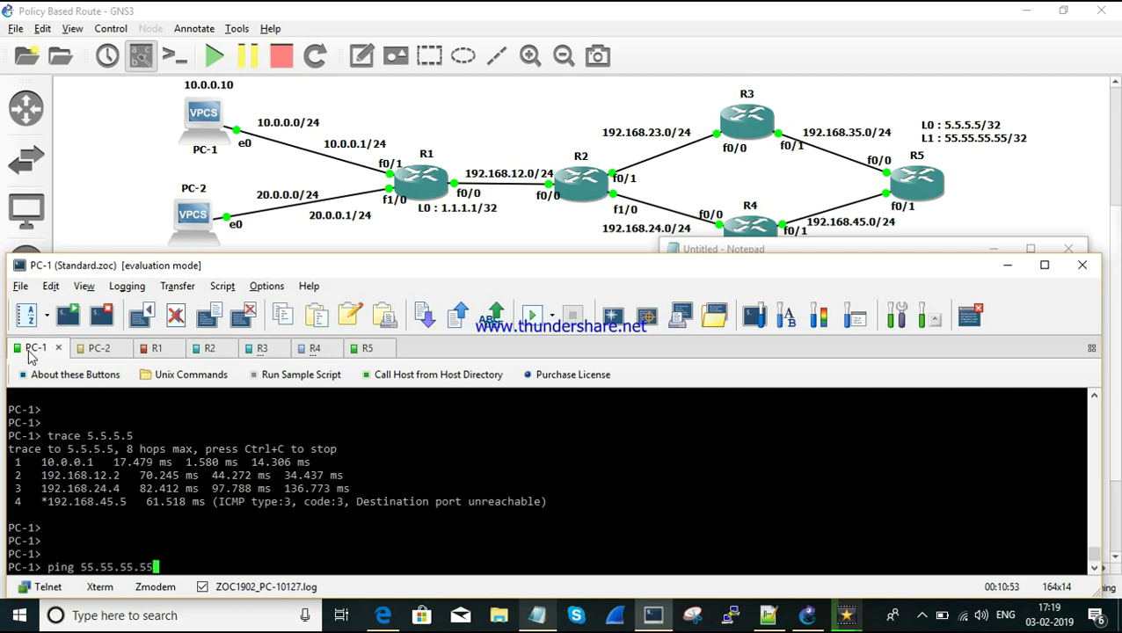
{"action": "key", "text": "Return"}
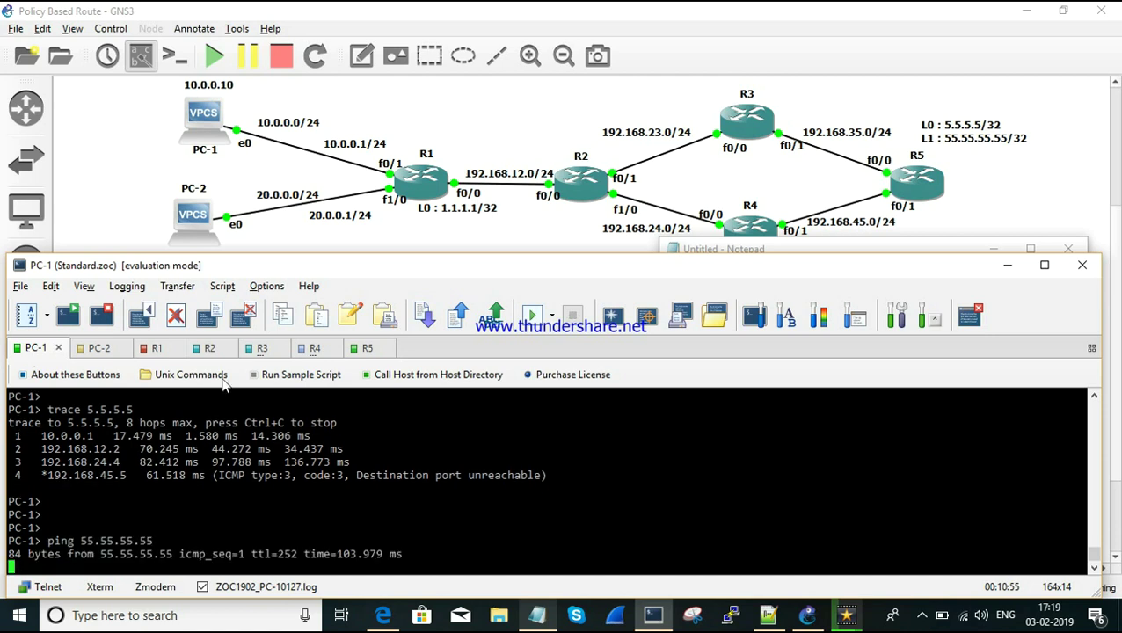
- On R2's console, examine the source, interface, destination, length and forwarding decision in the debug messages for 55.55.55.55
{"action": "left_click", "coordinate": [203, 353]}
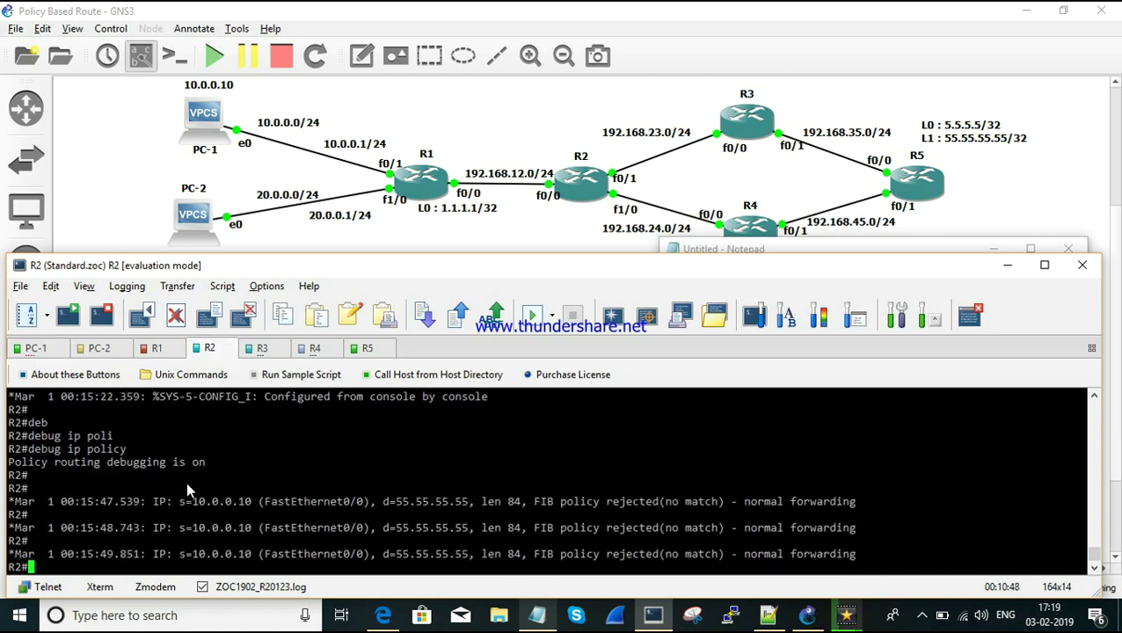
{"action": "type", "text": "r"}
{"action": "key", "text": "BackSpace"}
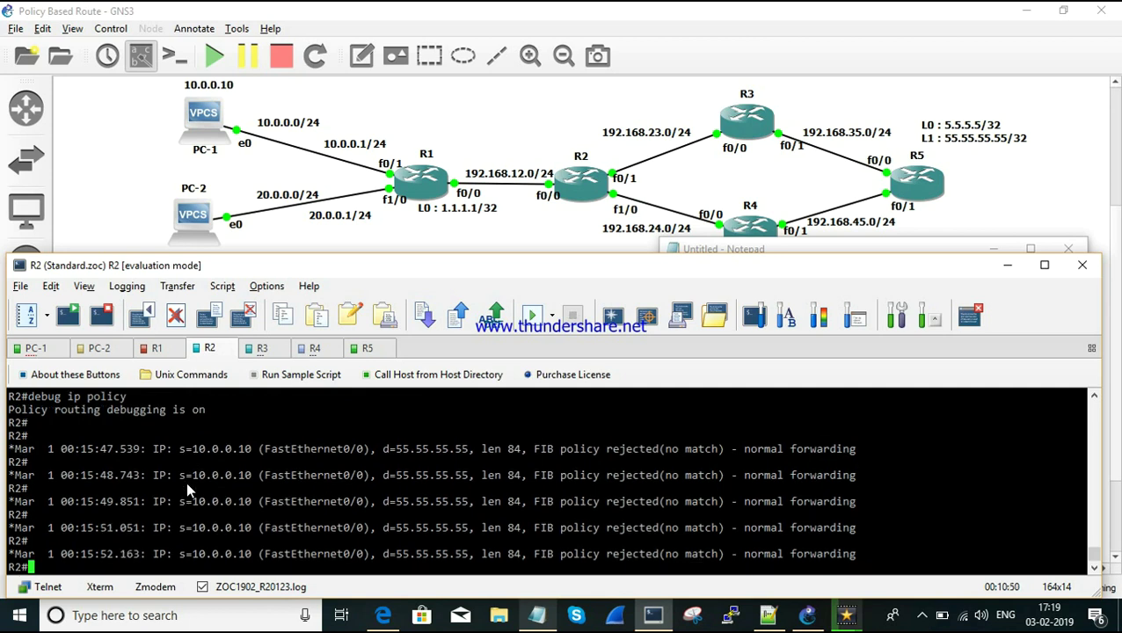
{"action": "left_click_drag", "start_coordinate": [193, 475], "coordinate": [252, 476]}
{"action": "left_click_drag", "start_coordinate": [397, 475], "coordinate": [454, 478]}
{"action": "left_click_drag", "start_coordinate": [265, 475], "coordinate": [364, 478]}
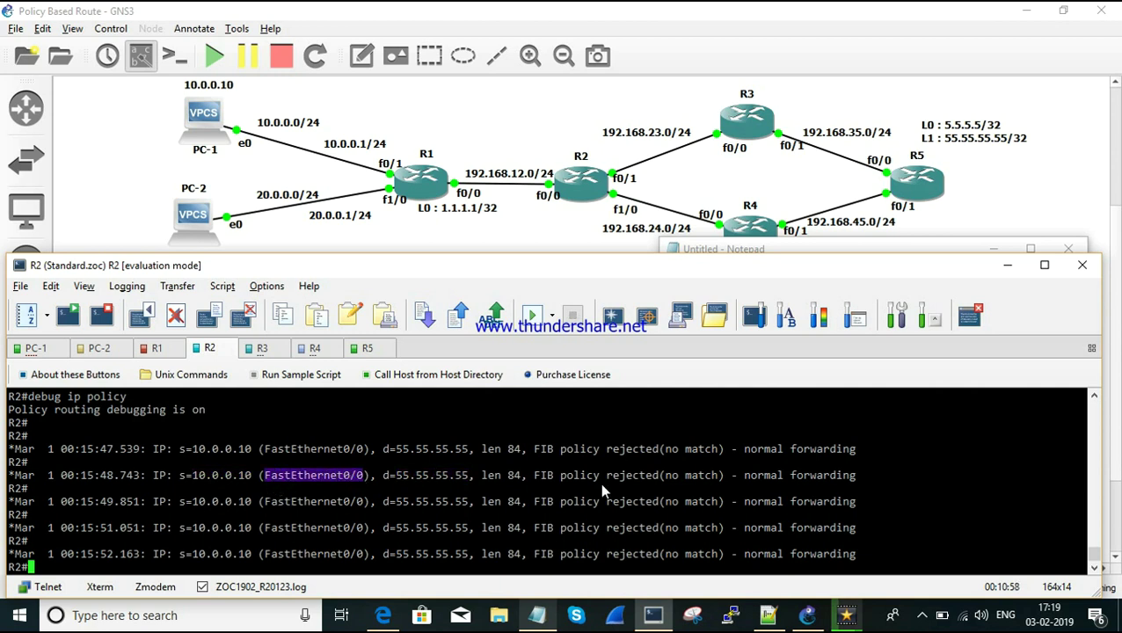
{"action": "left_click_drag", "start_coordinate": [482, 474], "coordinate": [522, 475]}
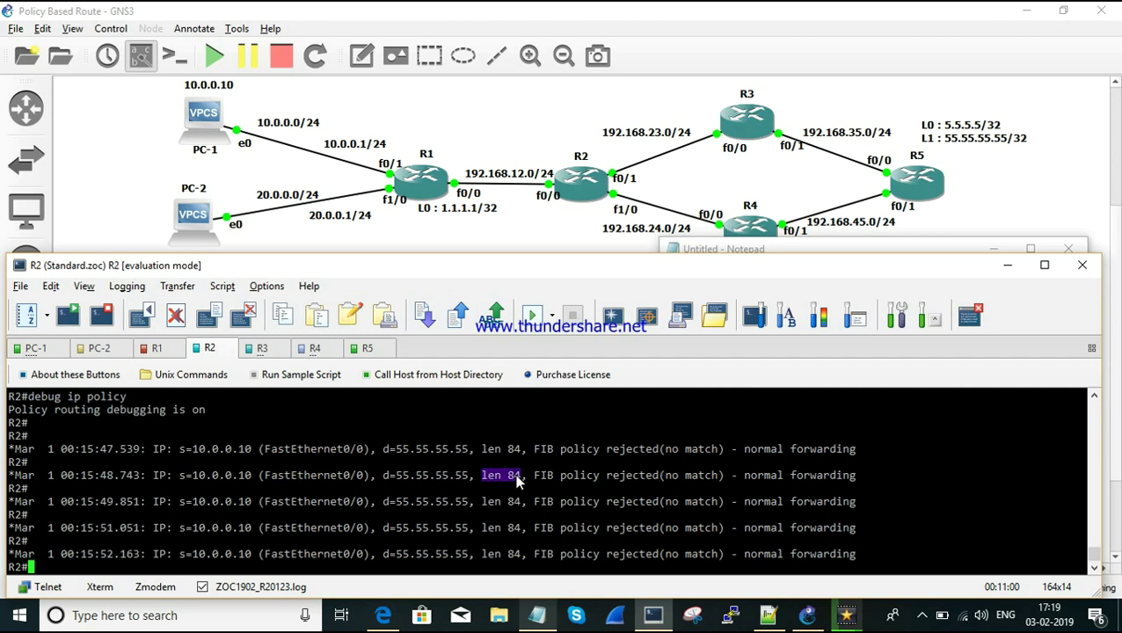
{"action": "left_click_drag", "start_coordinate": [607, 480], "coordinate": [875, 479]}
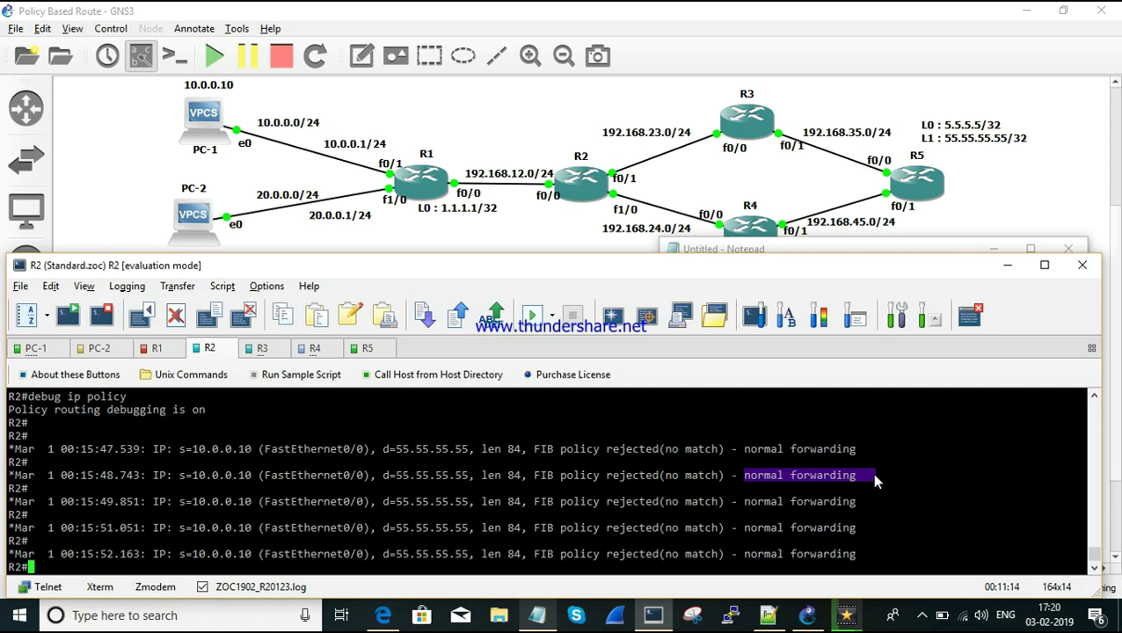
- From PC-1, send a single ping to 5.5.5.5 with ping 5.5.5.5 -c 1
{"action": "left_click", "coordinate": [32, 349]}
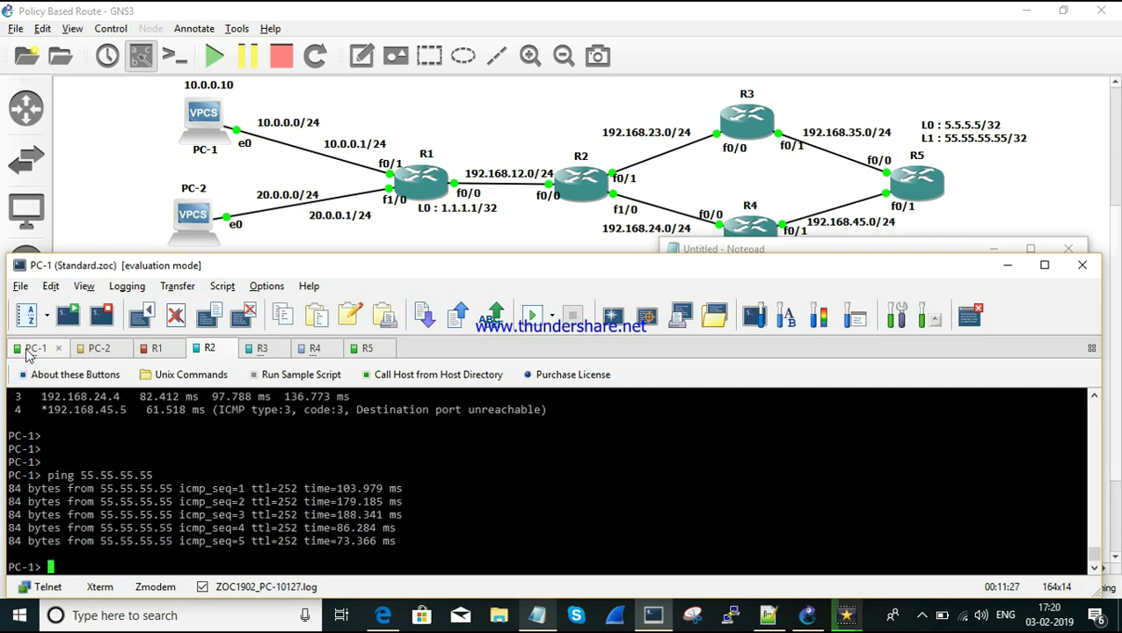
{"action": "key", "text": "Up"}
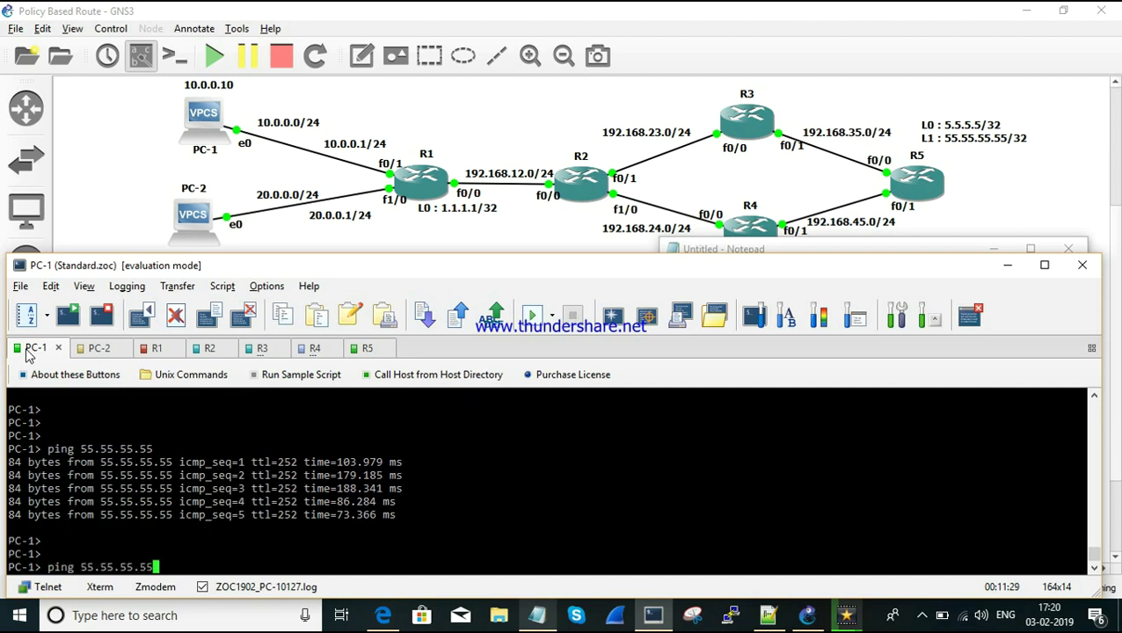
{"action": "key", "text": "BackSpace"}
{"action": "key", "text": "BackSpace"}
{"action": "key", "text": "BackSpace"}
{"action": "key", "text": "BackSpace"}
{"action": "key", "text": "BackSpace"}
{"action": "key", "text": "BackSpace"}
{"action": "key", "text": "BackSpace"}
{"action": "key", "text": "BackSpace"}
{"action": "key", "text": "BackSpace"}
{"action": "key", "text": "BackSpace"}
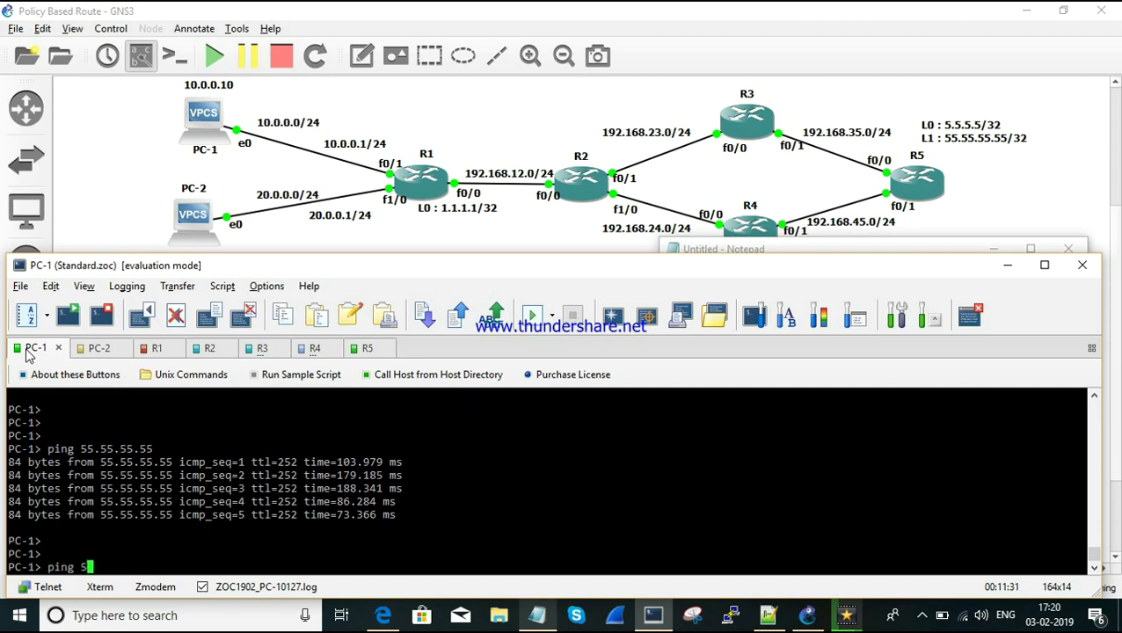
{"action": "type", "text": ".5.5.5 -c 1"}
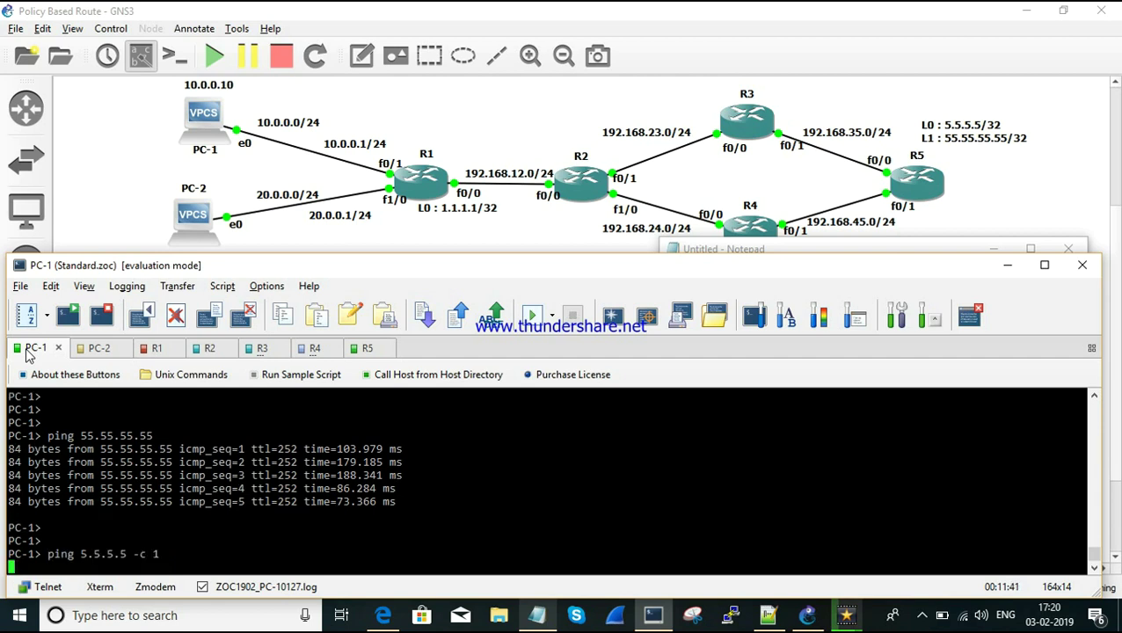
{"action": "key", "text": "Return"}
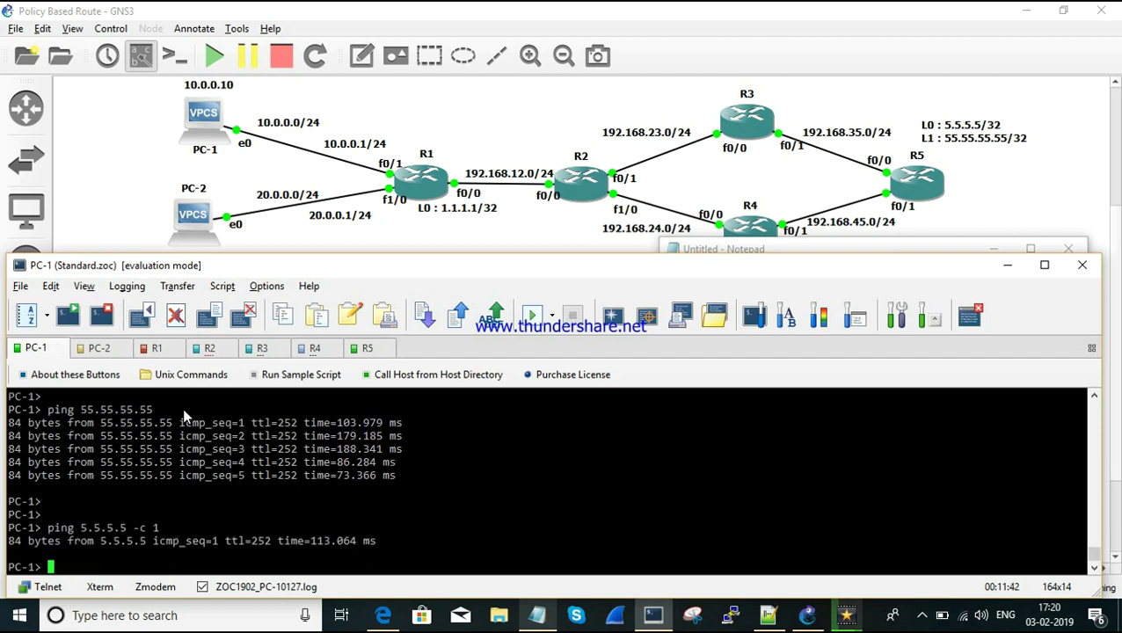
- On R2's console, examine the addresses, interface, policy match, gateway and routing decision in the debug messages for 5.5.5.5
{"action": "left_click", "coordinate": [209, 351]}
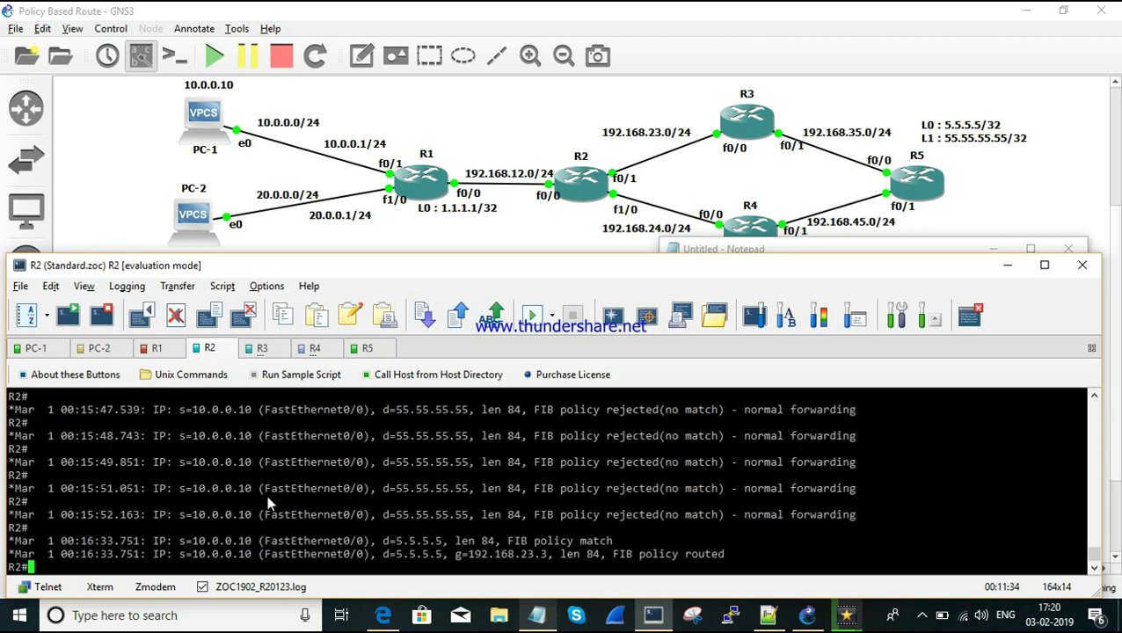
{"action": "left_click_drag", "start_coordinate": [192, 555], "coordinate": [247, 564]}
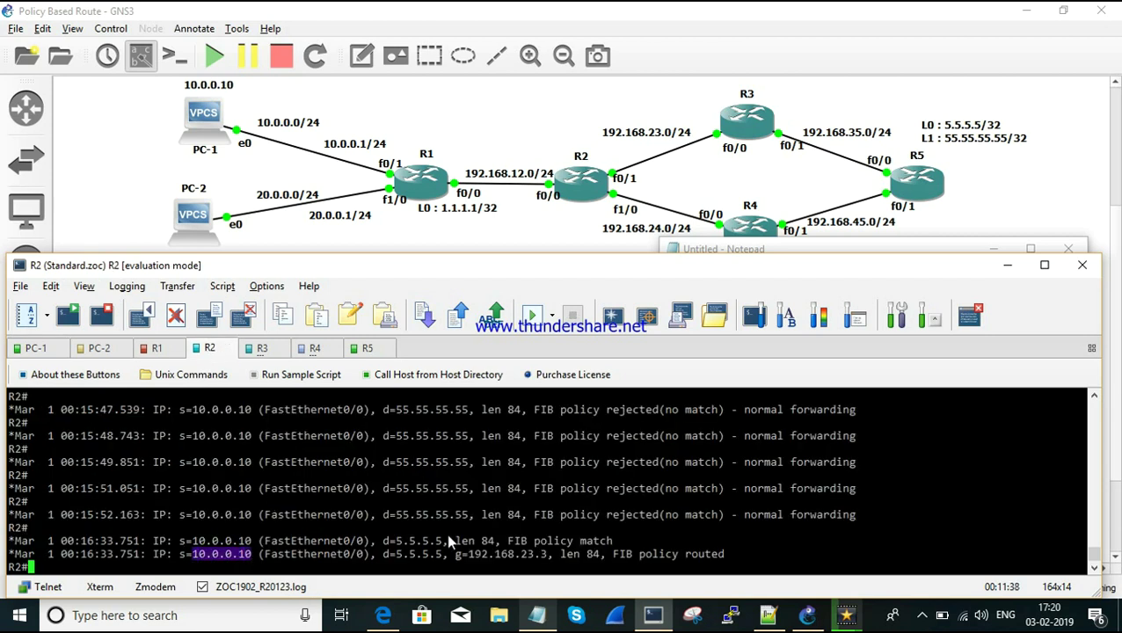
{"action": "left_click_drag", "start_coordinate": [397, 555], "coordinate": [446, 560]}
{"action": "left_click_drag", "start_coordinate": [305, 559], "coordinate": [367, 561]}
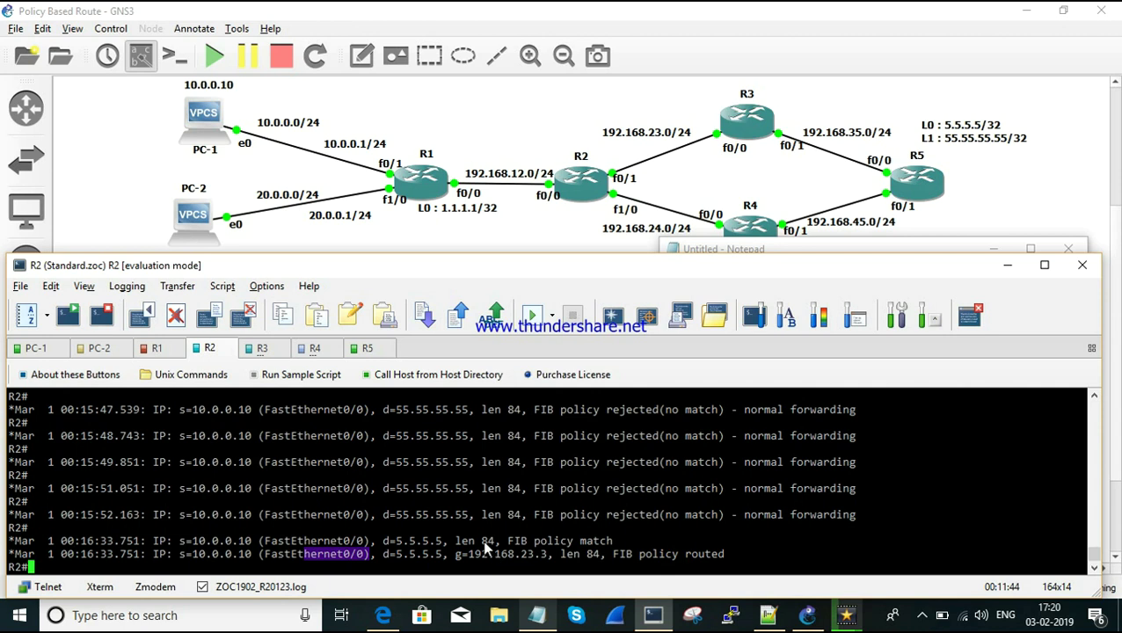
{"action": "left_click_drag", "start_coordinate": [534, 541], "coordinate": [610, 547]}
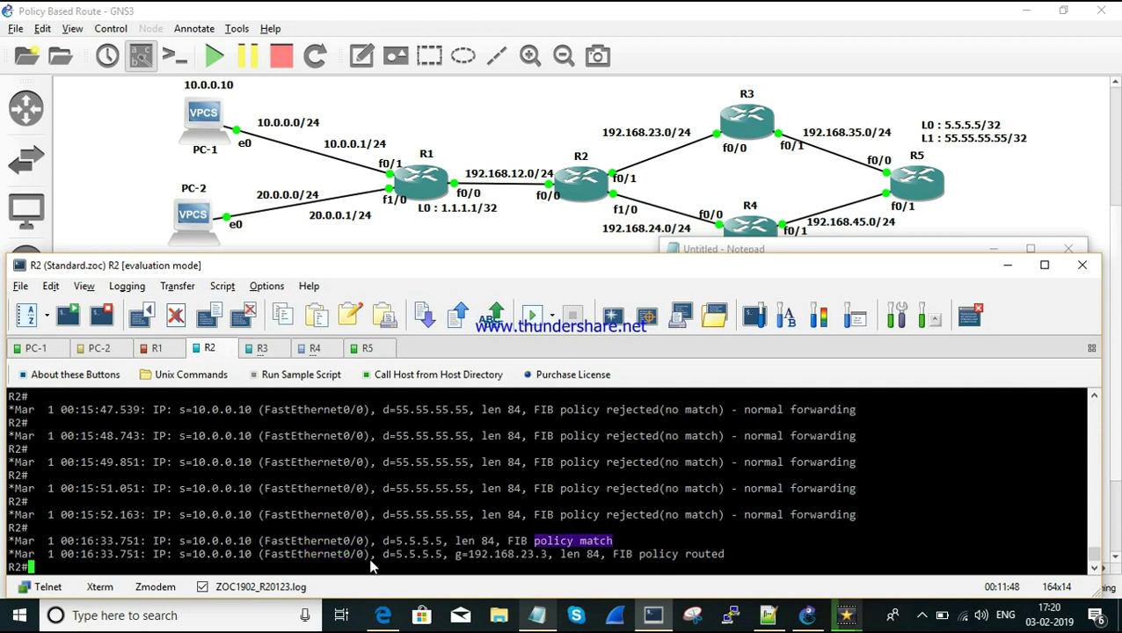
{"action": "left_click_drag", "start_coordinate": [456, 555], "coordinate": [556, 563]}
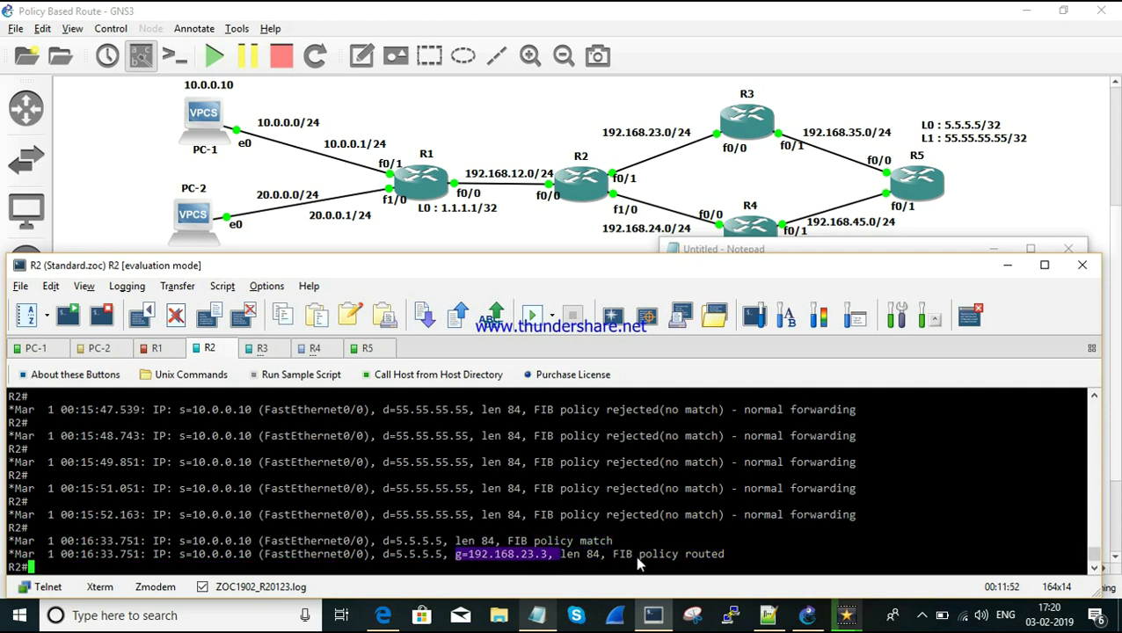
{"action": "left_click_drag", "start_coordinate": [640, 556], "coordinate": [729, 563]}
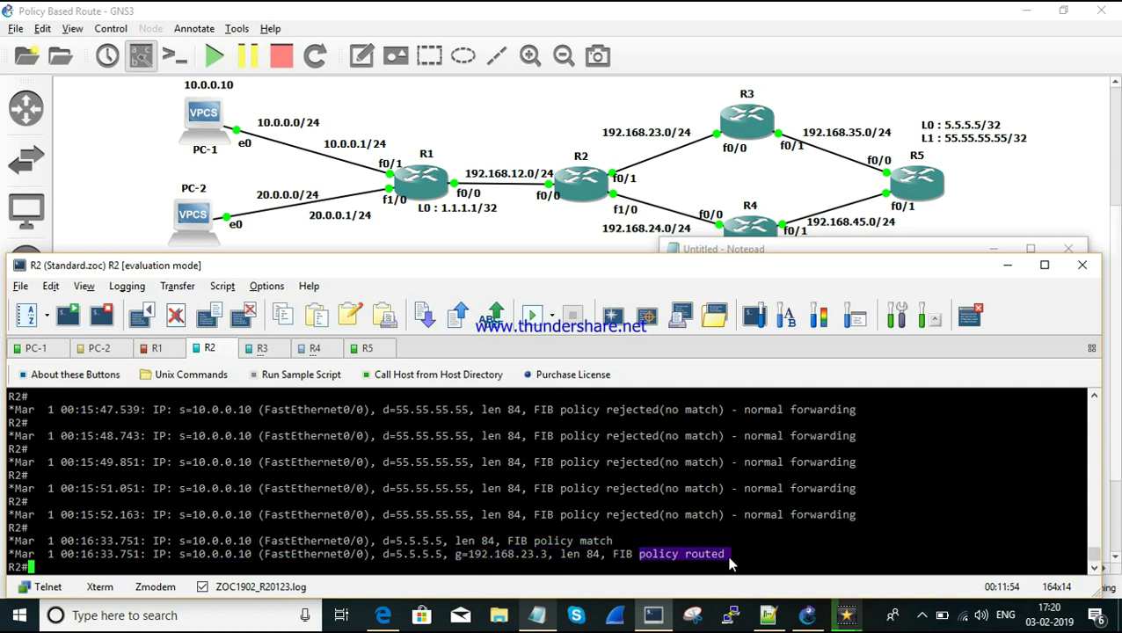
{"action": "key", "text": "Return"}
{"action": "key", "text": "Return"}
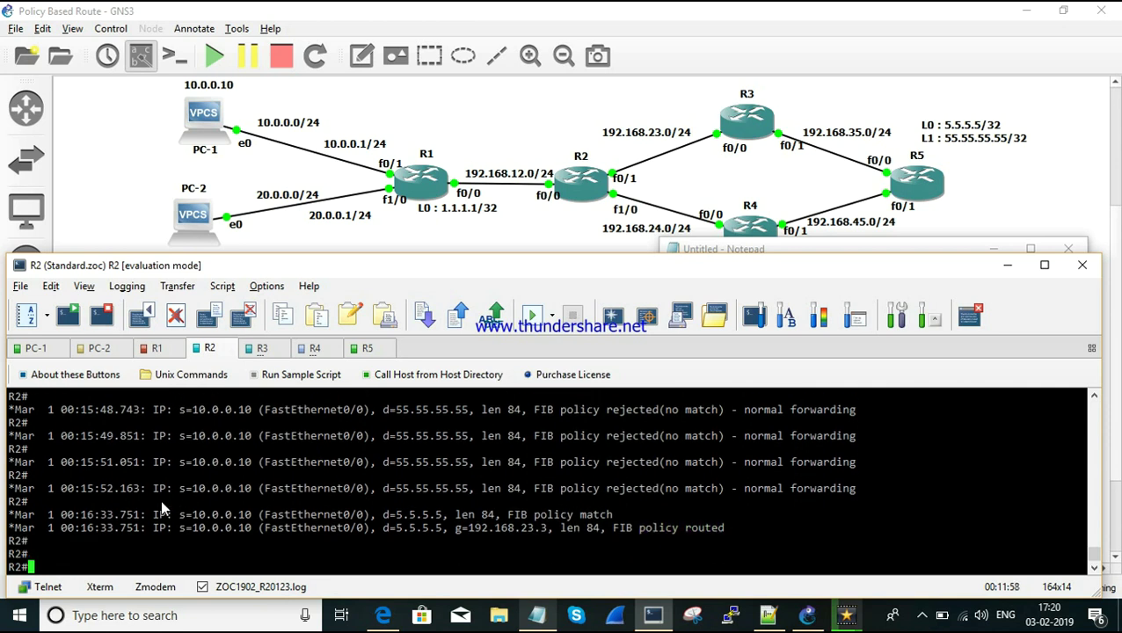
- Run trace 5.5.5.5 from PC-1 and check the third hop of the path
{"action": "left_click", "coordinate": [70, 449]}
{"action": "left_click", "coordinate": [32, 349]}
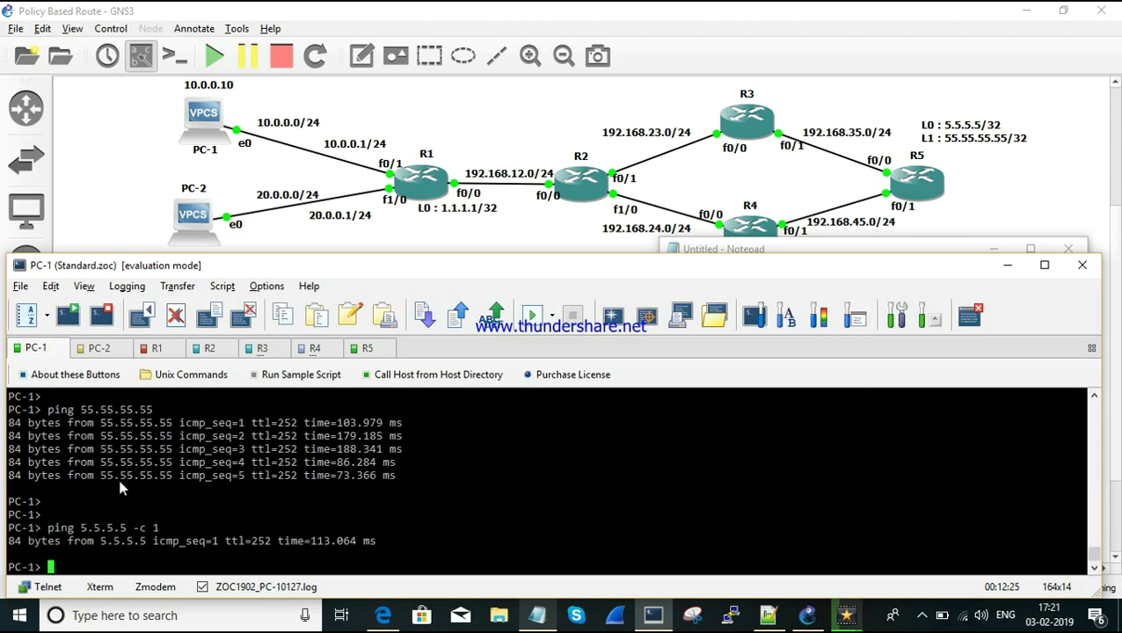
{"action": "key", "text": "Return"}
{"action": "type", "text": "tra"}
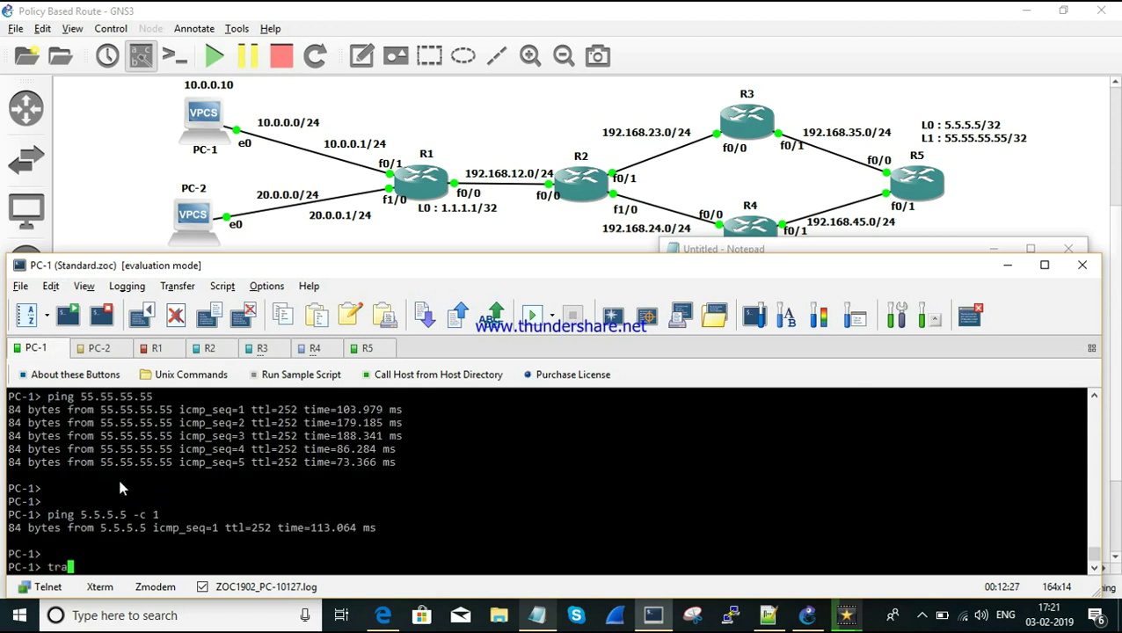
{"action": "type", "text": "ce 5.5.5.5"}
{"action": "key", "text": "Return"}
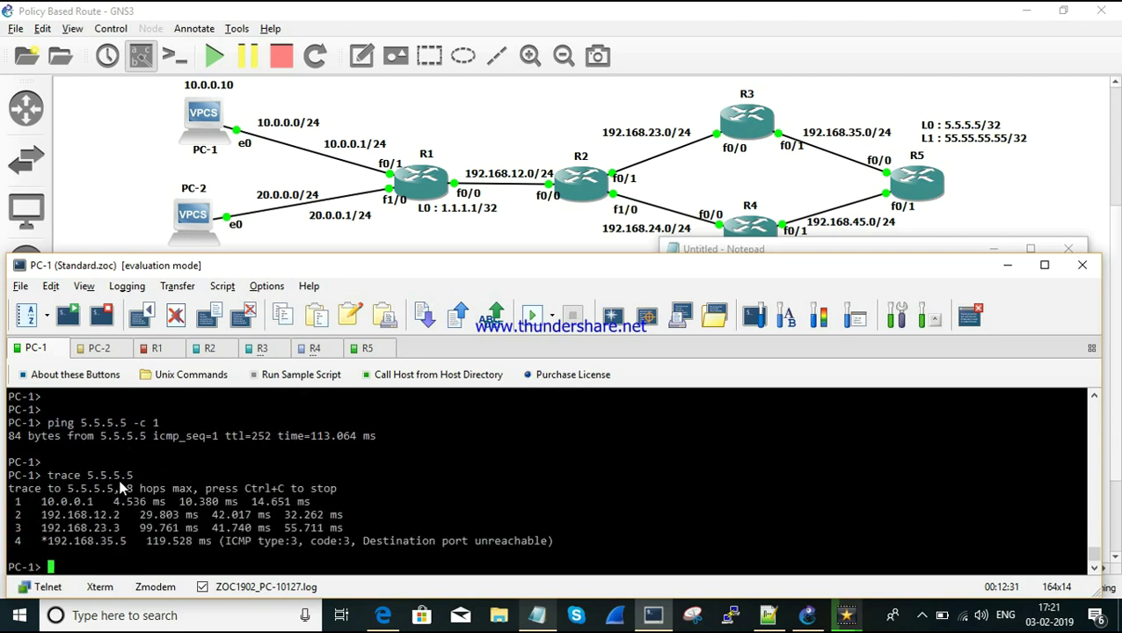
{"action": "left_click_drag", "start_coordinate": [43, 528], "coordinate": [121, 528]}
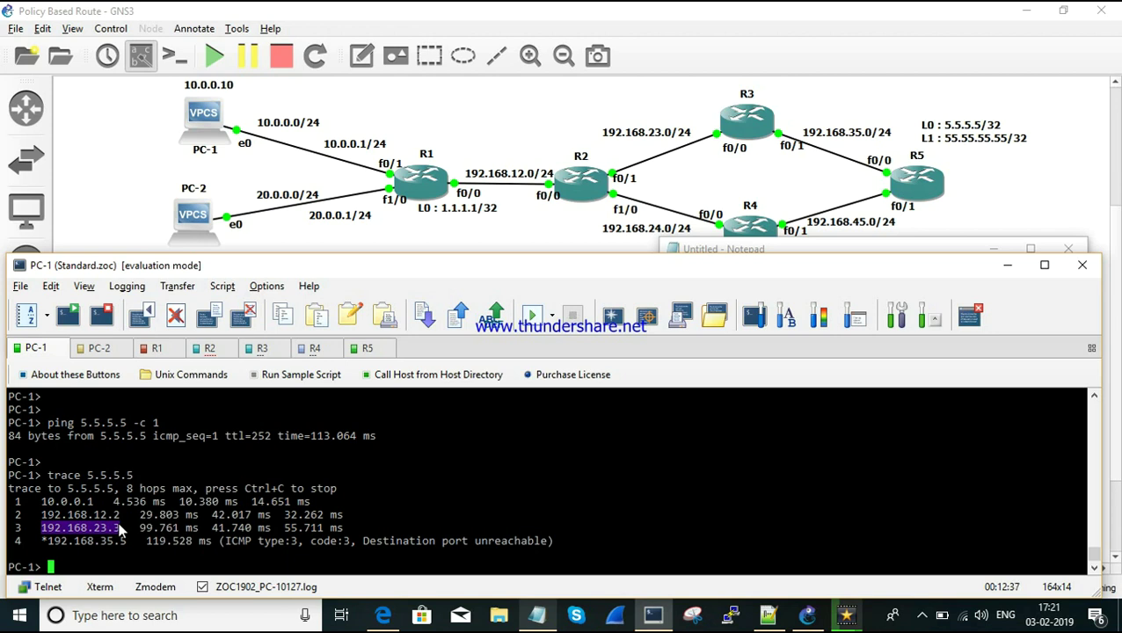
- Look back through PC-1's console history for the earlier trace to 5.5.5.5 and maximize the console window for comparison
{"action": "left_click", "coordinate": [1095, 410]}
{"action": "left_click", "coordinate": [1095, 410]}
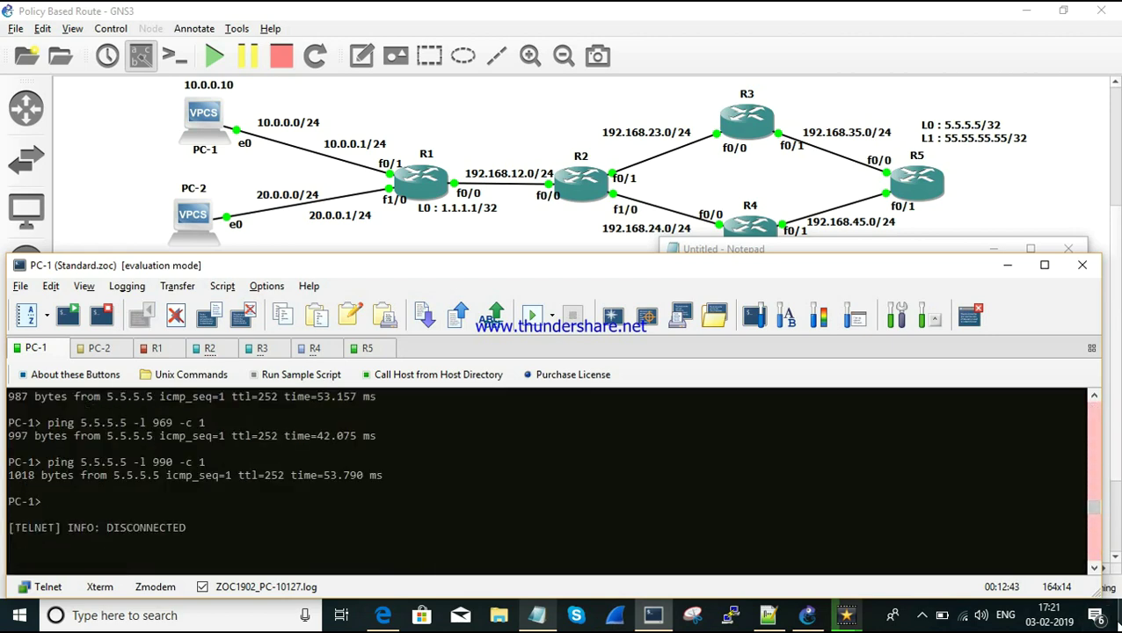
{"action": "scroll", "coordinate": [1099, 570], "scroll_direction": "down", "scroll_amount": 3}
{"action": "scroll", "coordinate": [1098, 570], "scroll_direction": "down", "scroll_amount": 4}
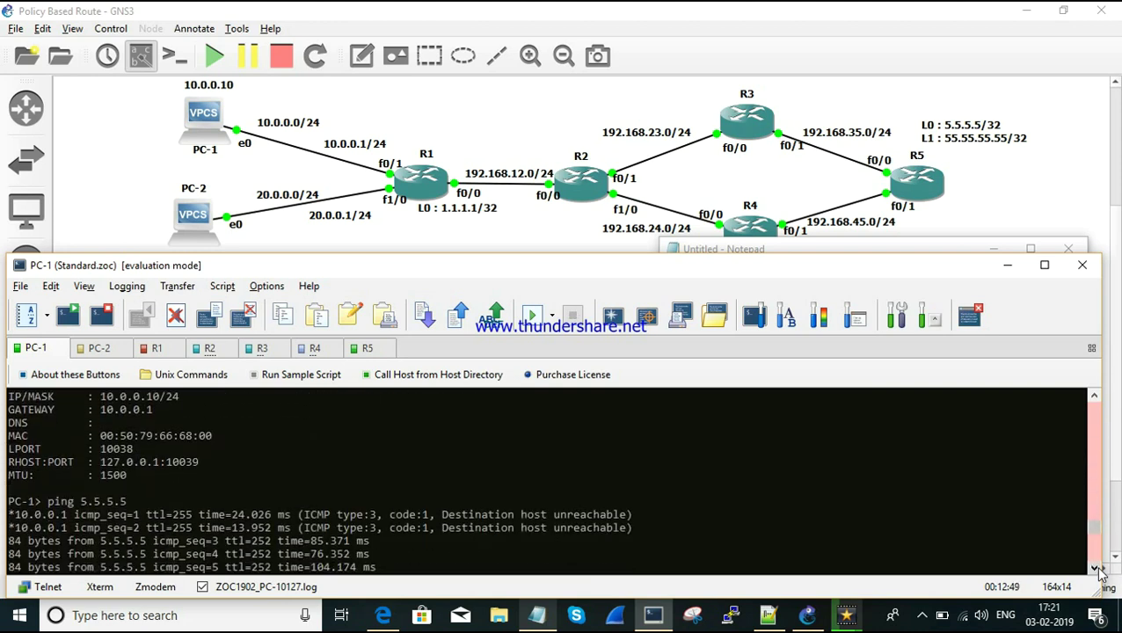
{"action": "scroll", "coordinate": [1099, 570], "scroll_direction": "down", "scroll_amount": 3}
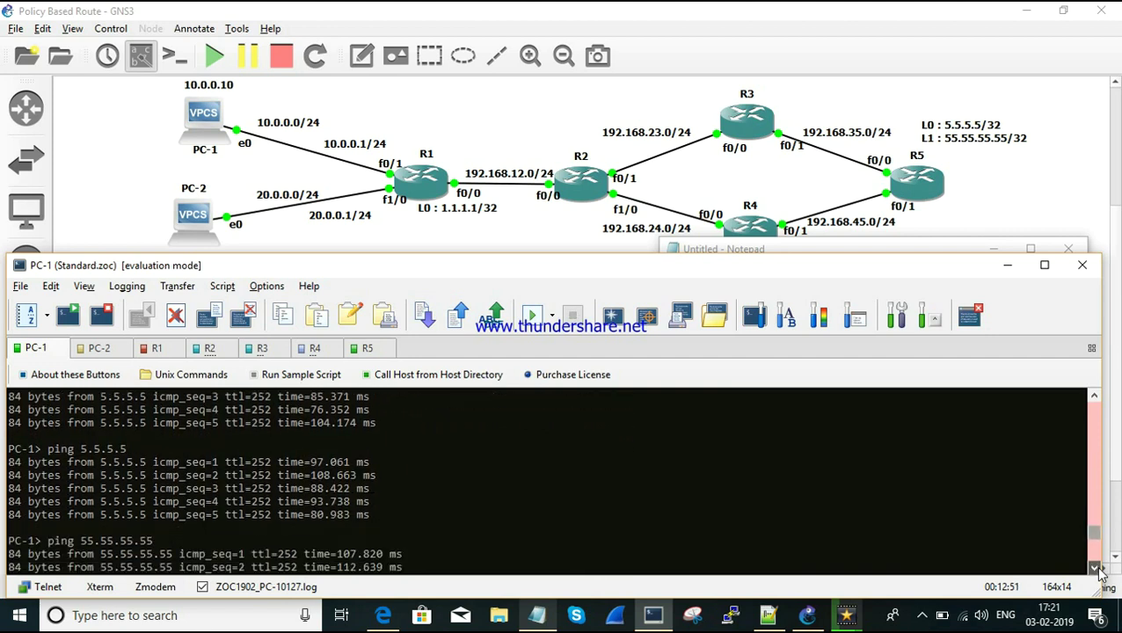
{"action": "scroll", "coordinate": [1098, 570], "scroll_direction": "down", "scroll_amount": 6}
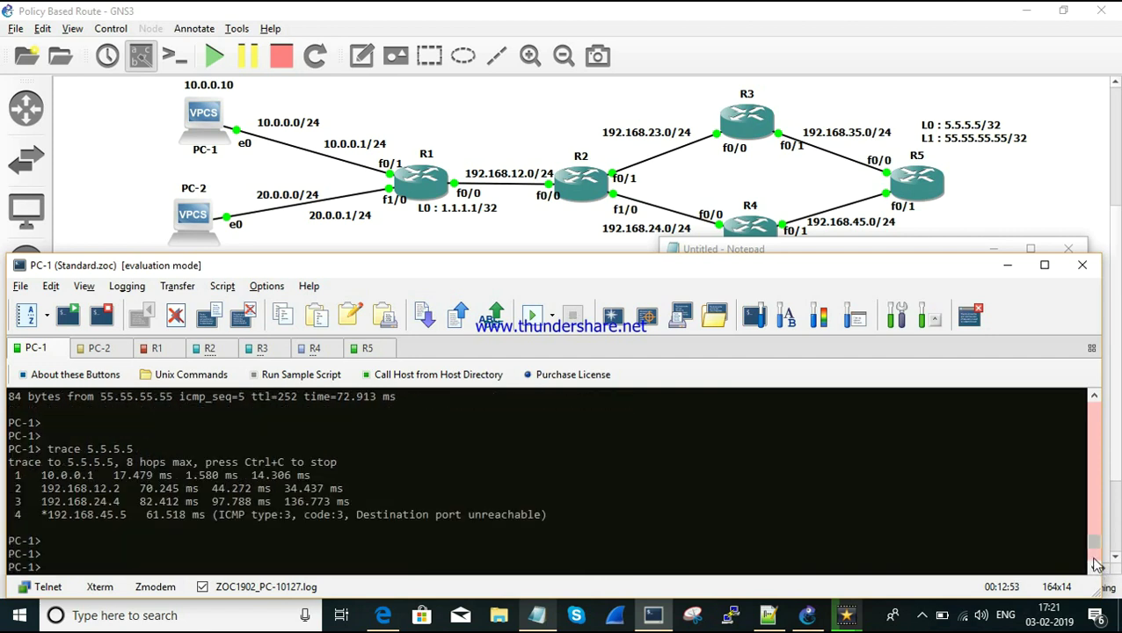
{"action": "left_click", "coordinate": [1094, 398]}
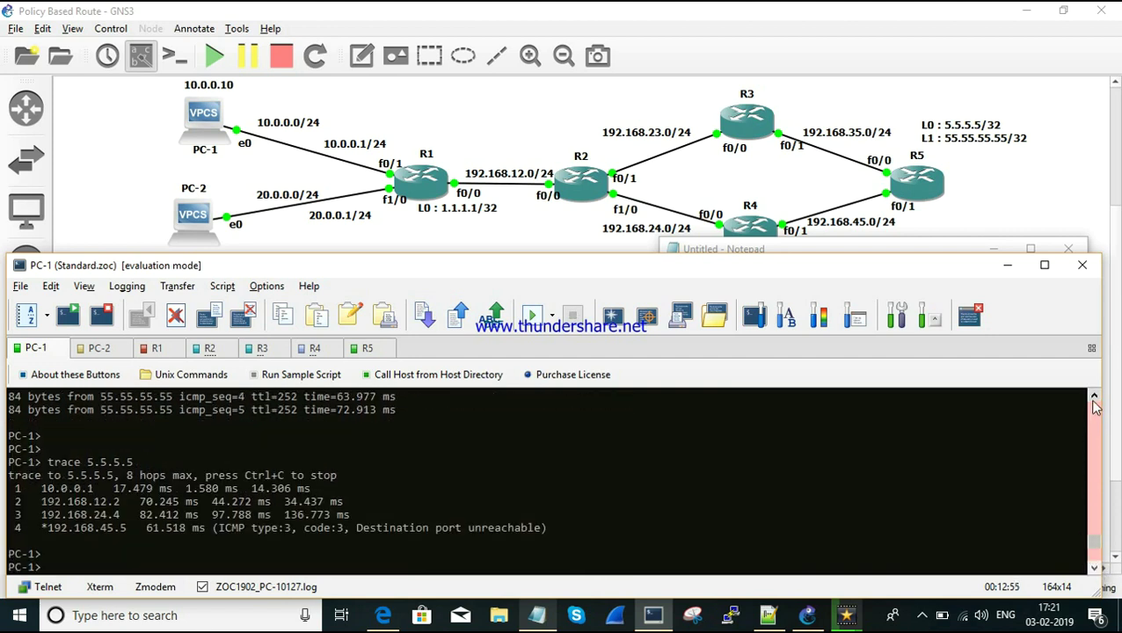
{"action": "scroll", "coordinate": [1095, 398], "scroll_direction": "up", "scroll_amount": 3}
{"action": "scroll", "coordinate": [1095, 403], "scroll_direction": "up", "scroll_amount": 4}
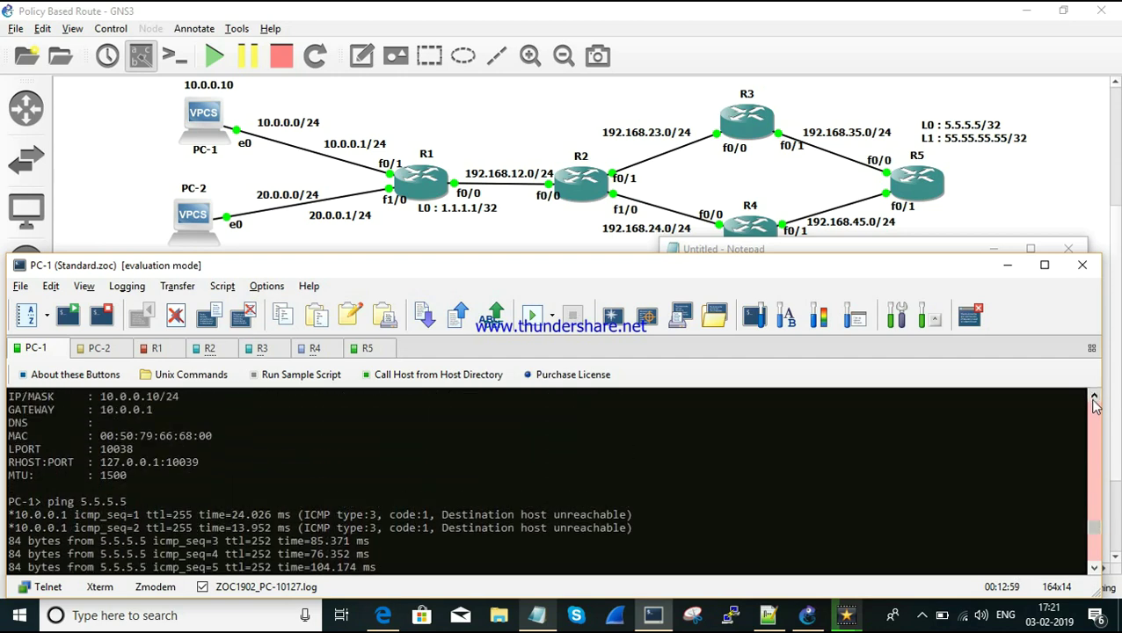
{"action": "double_click", "coordinate": [761, 597]}
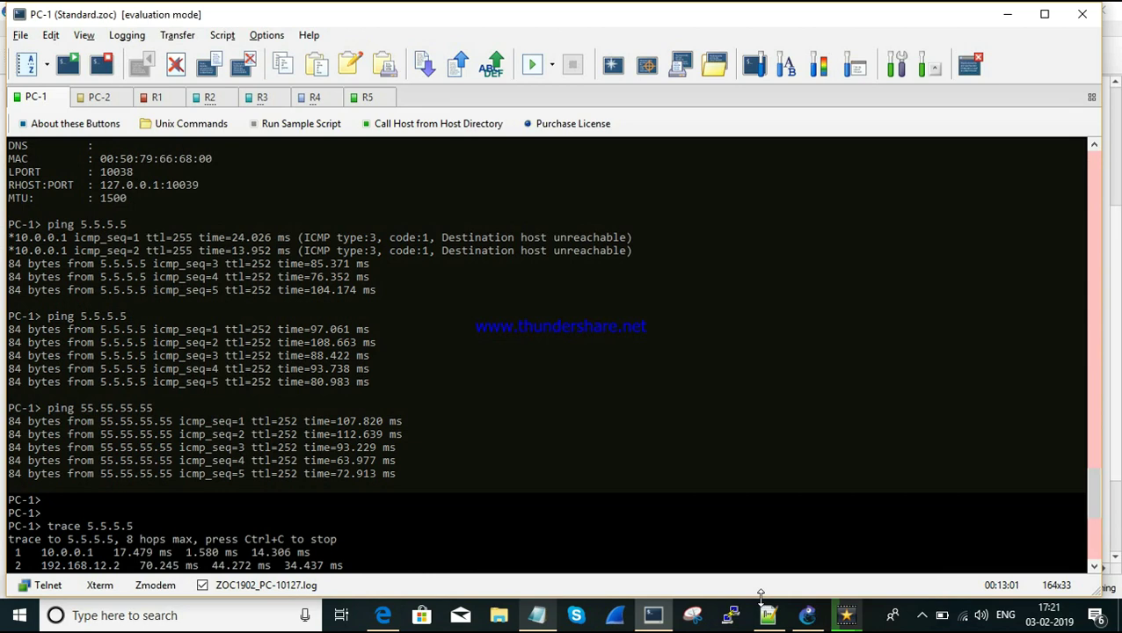
{"action": "left_click", "coordinate": [1045, 15]}
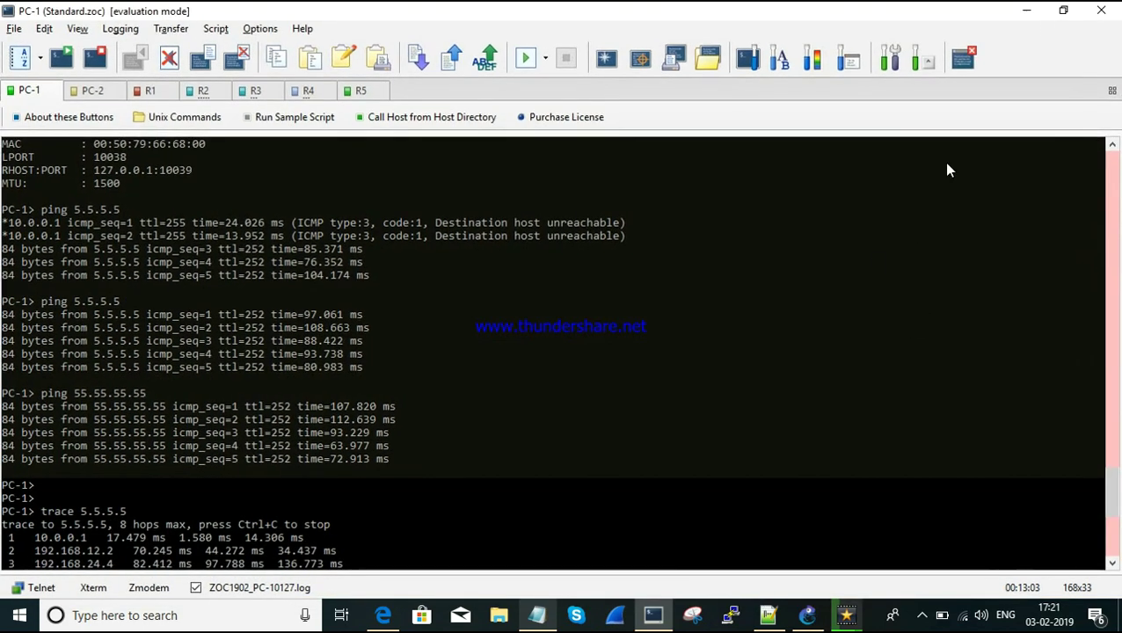
- Restore the console window to its smaller size and check the third hop in PC-1's latest trace to 5.5.5.5
{"action": "left_click", "coordinate": [1064, 10]}
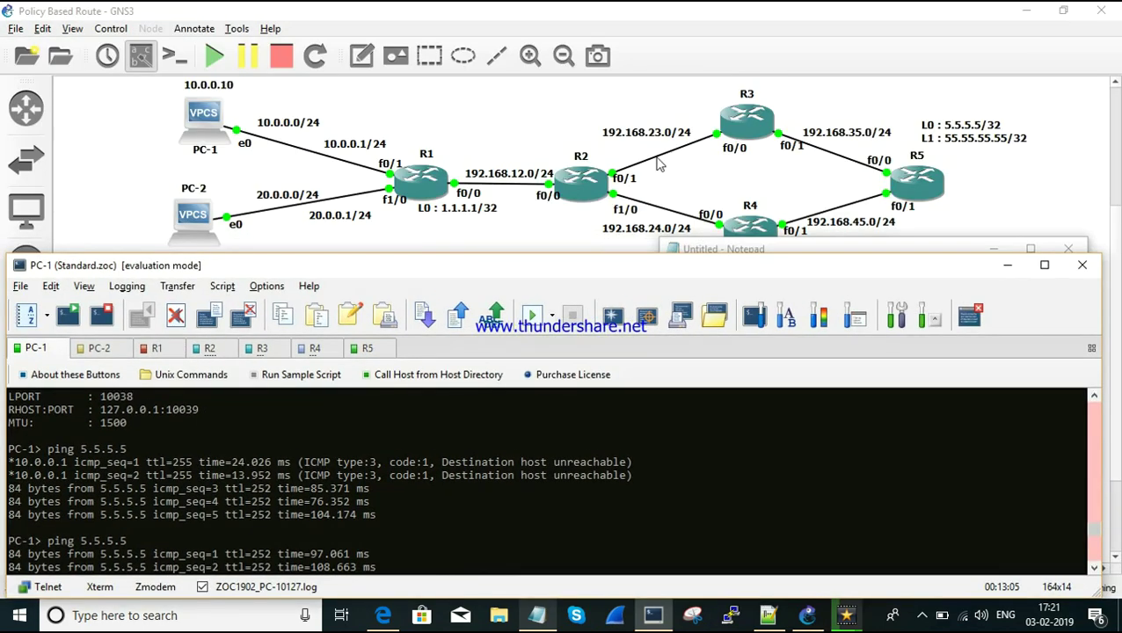
{"action": "key", "text": "Return"}
{"action": "key", "text": "Return"}
{"action": "key", "text": "Return"}
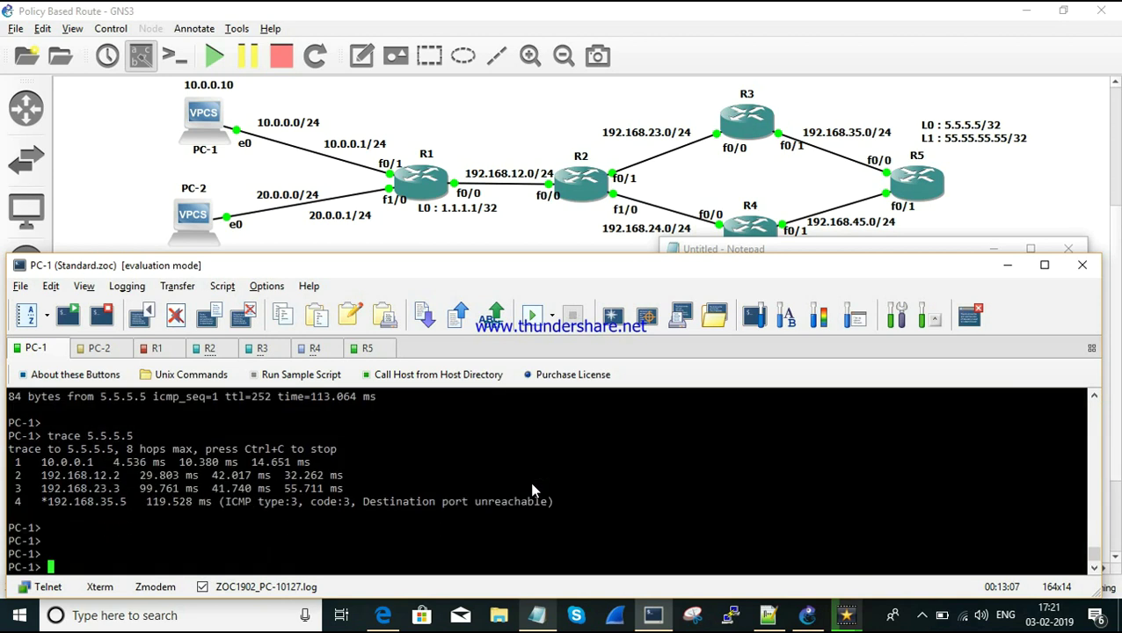
{"action": "left_click_drag", "start_coordinate": [93, 493], "coordinate": [116, 498]}
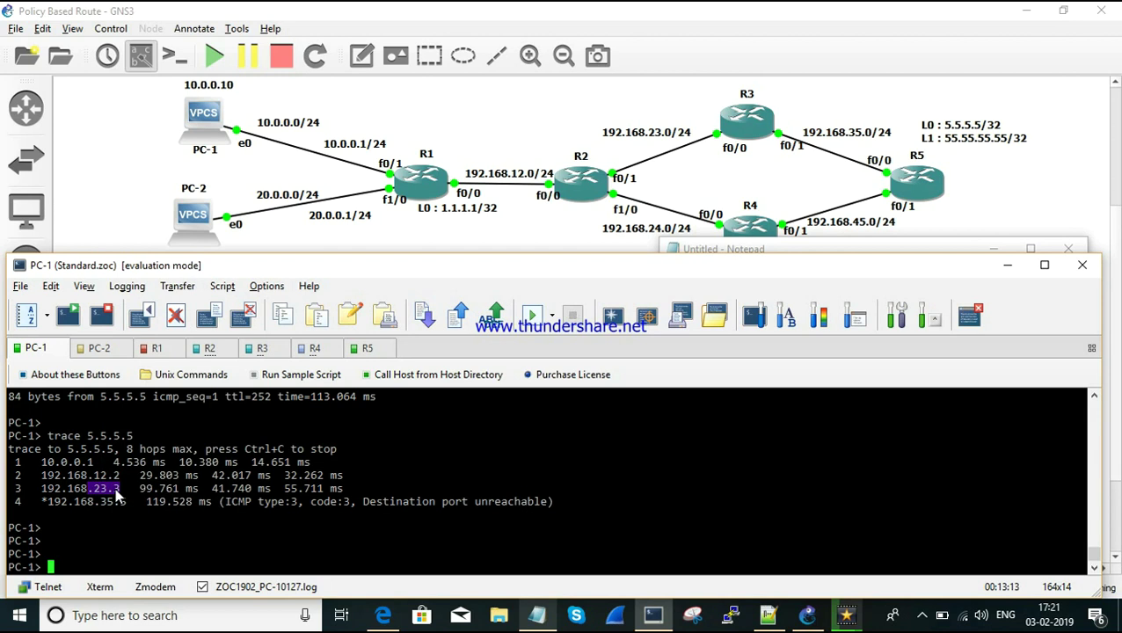
- From PC-2's console, ping 5.5.5.5
{"action": "left_click", "coordinate": [97, 350]}
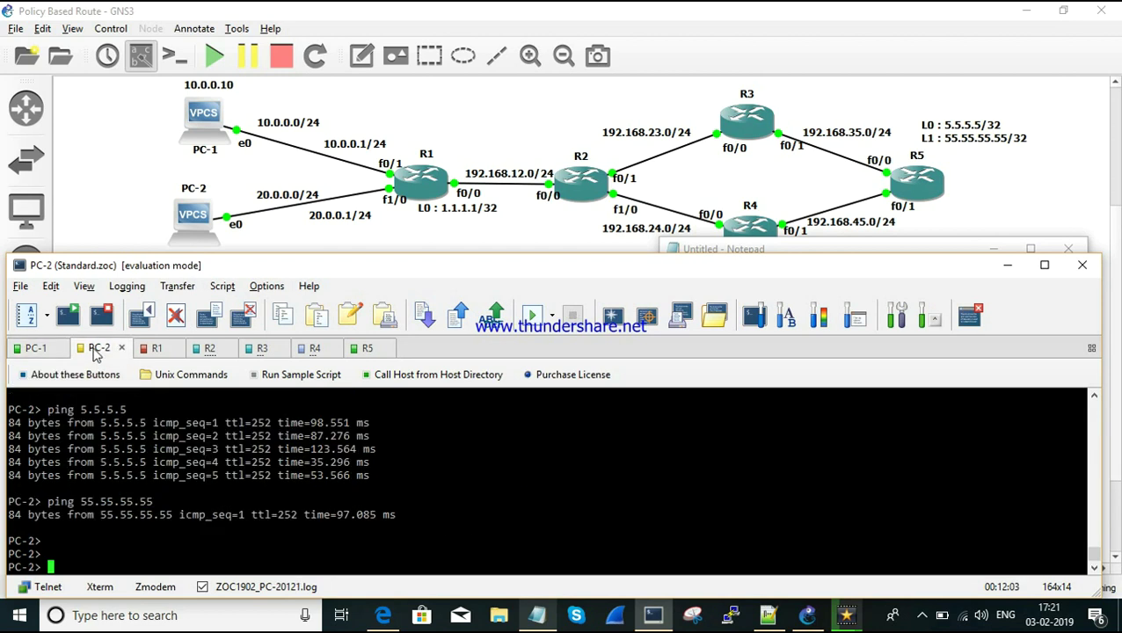
{"action": "key", "text": "Up"}
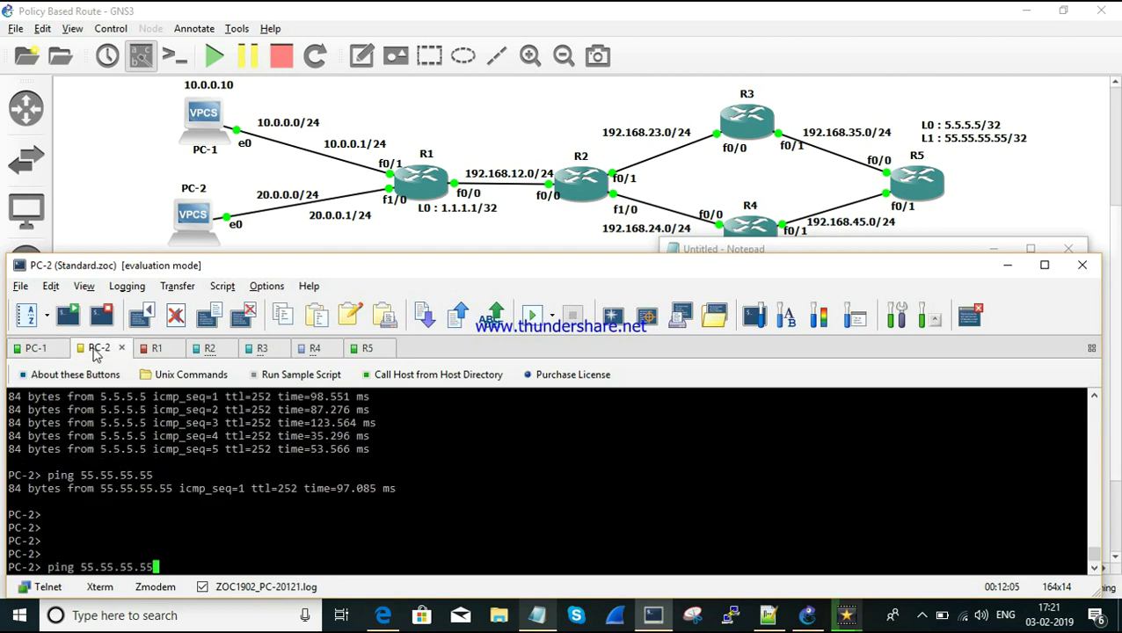
{"action": "key", "text": "BackSpace"}
{"action": "key", "text": "BackSpace"}
{"action": "key", "text": "BackSpace"}
{"action": "key", "text": "BackSpace"}
{"action": "key", "text": "BackSpace"}
{"action": "key", "text": "BackSpace"}
{"action": "key", "text": "BackSpace"}
{"action": "key", "text": "BackSpace"}
{"action": "key", "text": "BackSpace"}
{"action": "key", "text": "BackSpace"}
{"action": "key", "text": "BackSpace"}
{"action": "key", "text": "BackSpace"}
{"action": "key", "text": "BackSpace"}
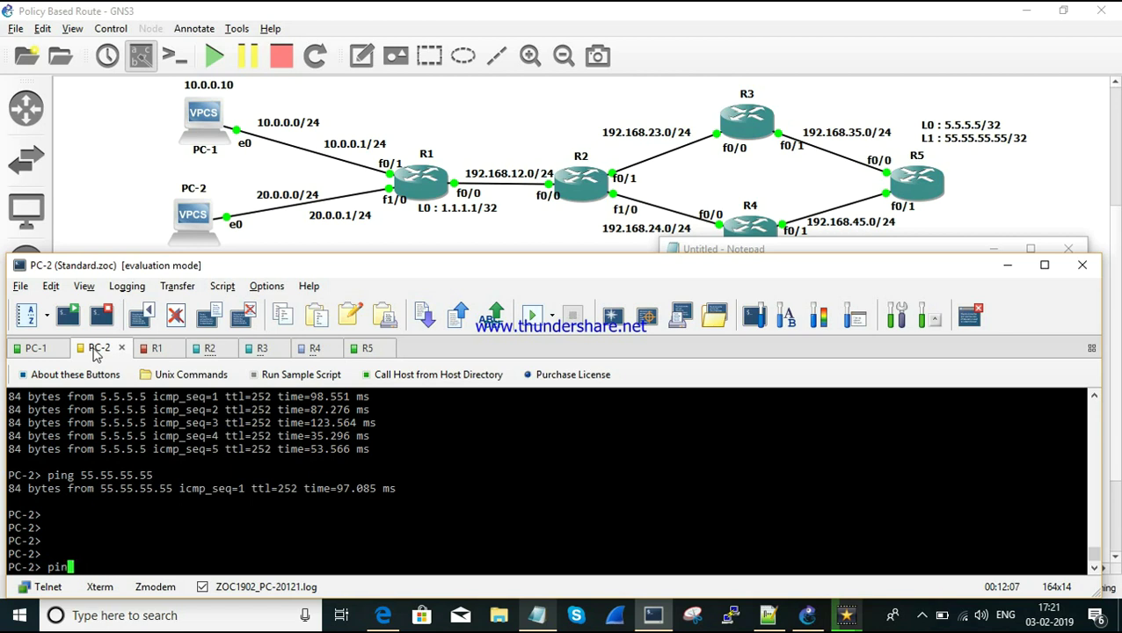
{"action": "type", "text": "g 5.5.5.5"}
{"action": "key", "text": "Return"}
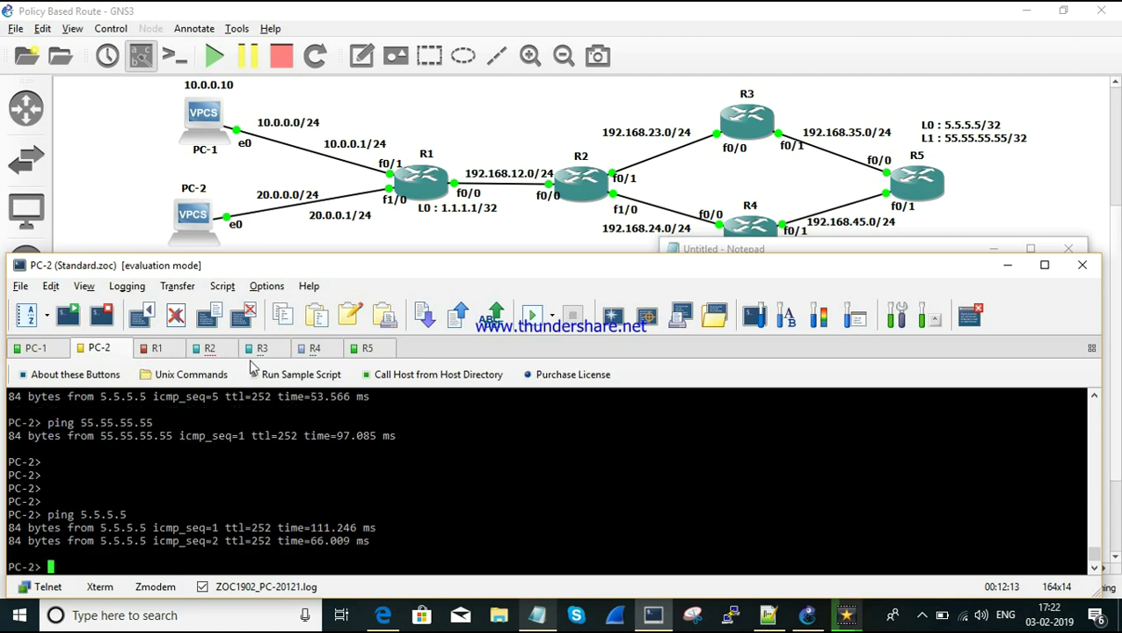
- On R2's console, examine the addresses, interface, packet length and policy decision in the debug messages for PC-2's ping to 5.5.5.5
{"action": "left_click", "coordinate": [206, 350]}
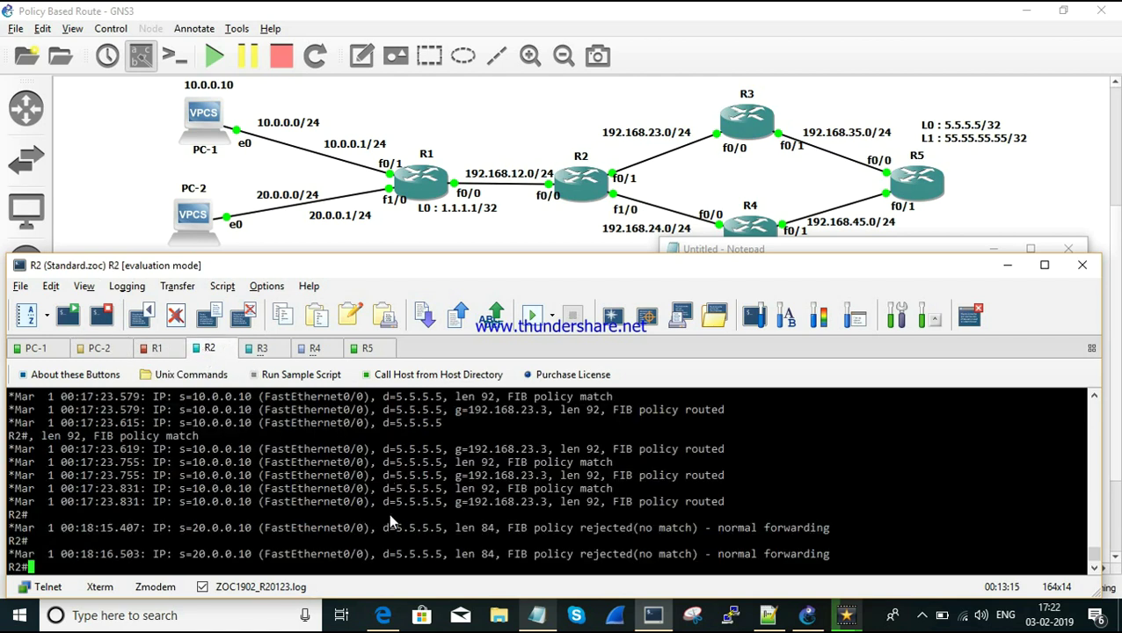
{"action": "double_click", "coordinate": [206, 531]}
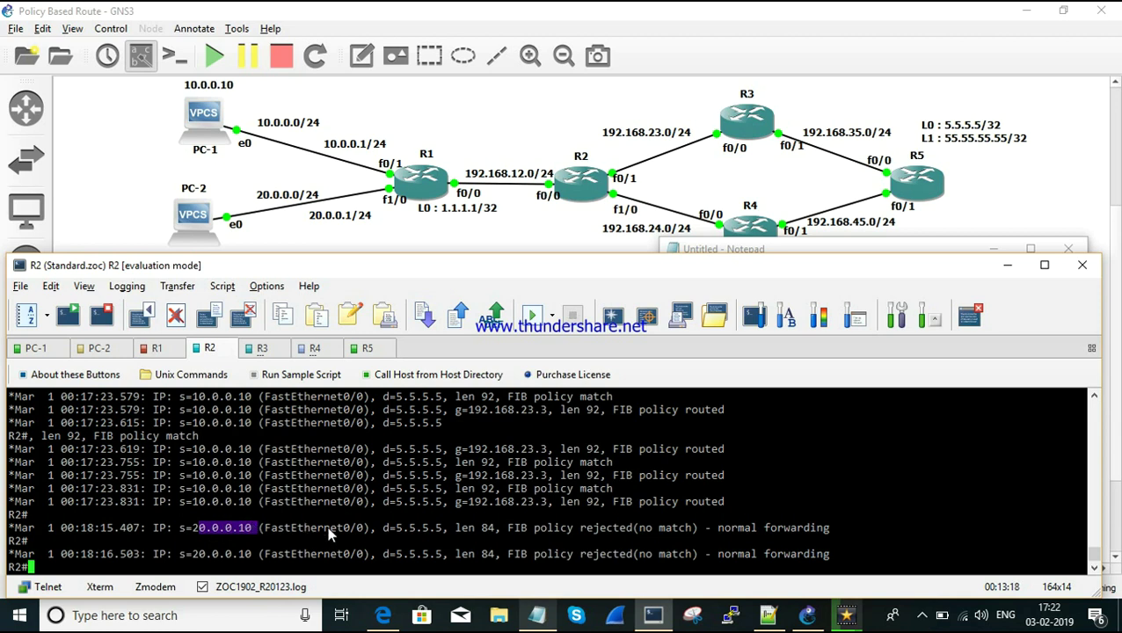
{"action": "left_click_drag", "start_coordinate": [381, 528], "coordinate": [428, 531]}
{"action": "left_click_drag", "start_coordinate": [271, 528], "coordinate": [367, 528]}
{"action": "left_click_drag", "start_coordinate": [453, 528], "coordinate": [496, 529]}
{"action": "double_click", "coordinate": [556, 529]}
{"action": "left_click_drag", "start_coordinate": [598, 527], "coordinate": [849, 529]}
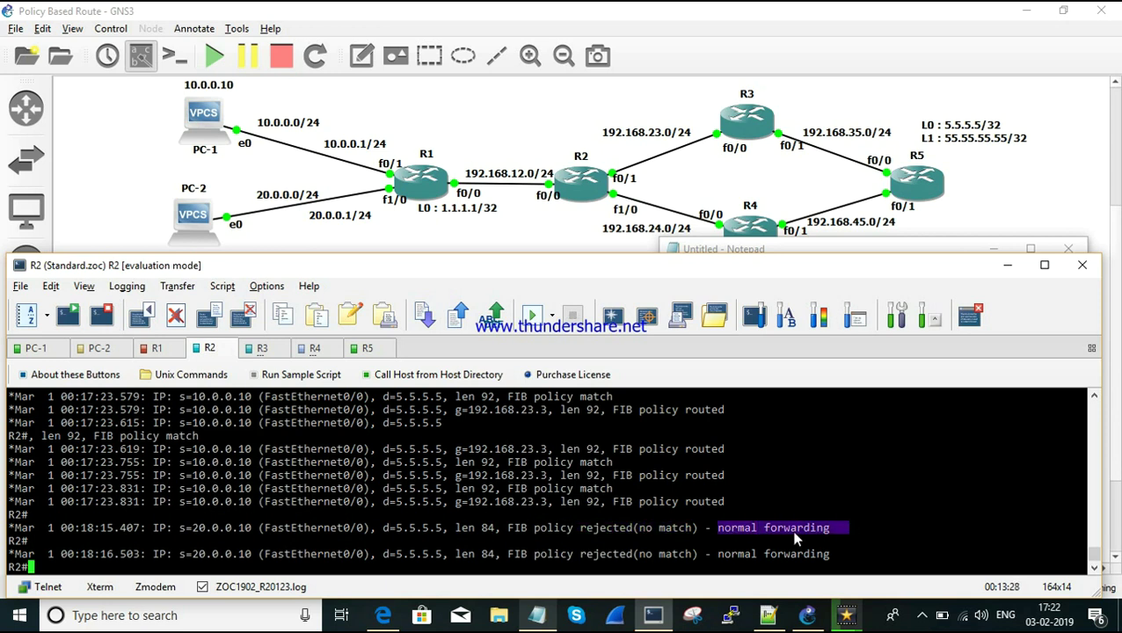
- Run trace 5.5.5.5 from PC-2 and check the third hop of the path
{"action": "left_click", "coordinate": [99, 349]}
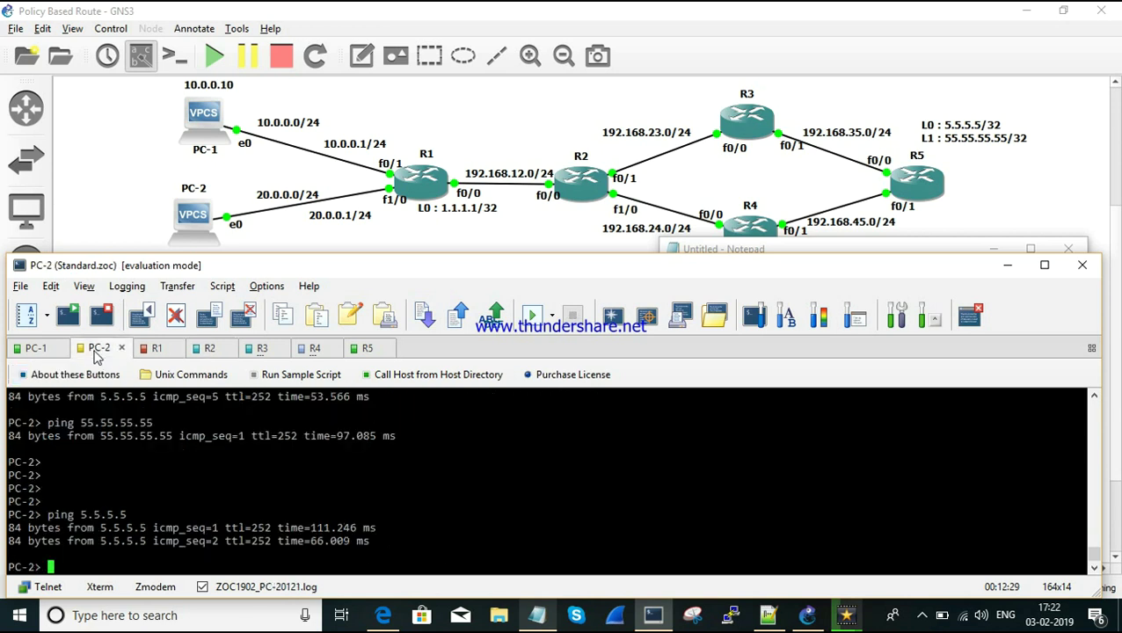
{"action": "type", "text": "trace 5.5.5.5"}
{"action": "key", "text": "Return"}
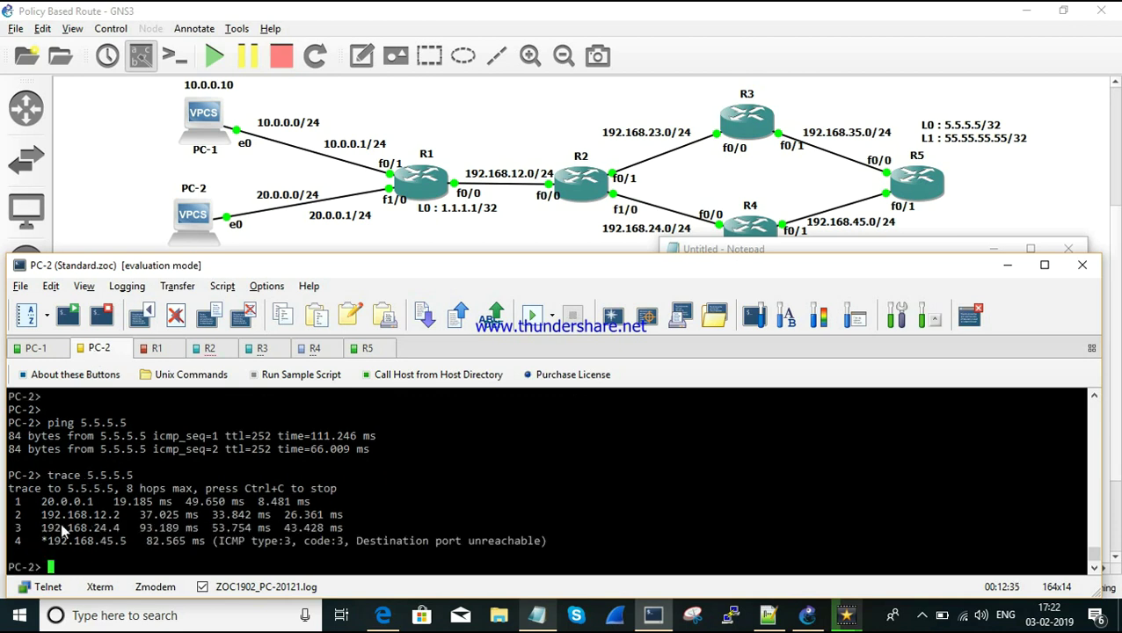
{"action": "left_click_drag", "start_coordinate": [43, 526], "coordinate": [134, 528]}
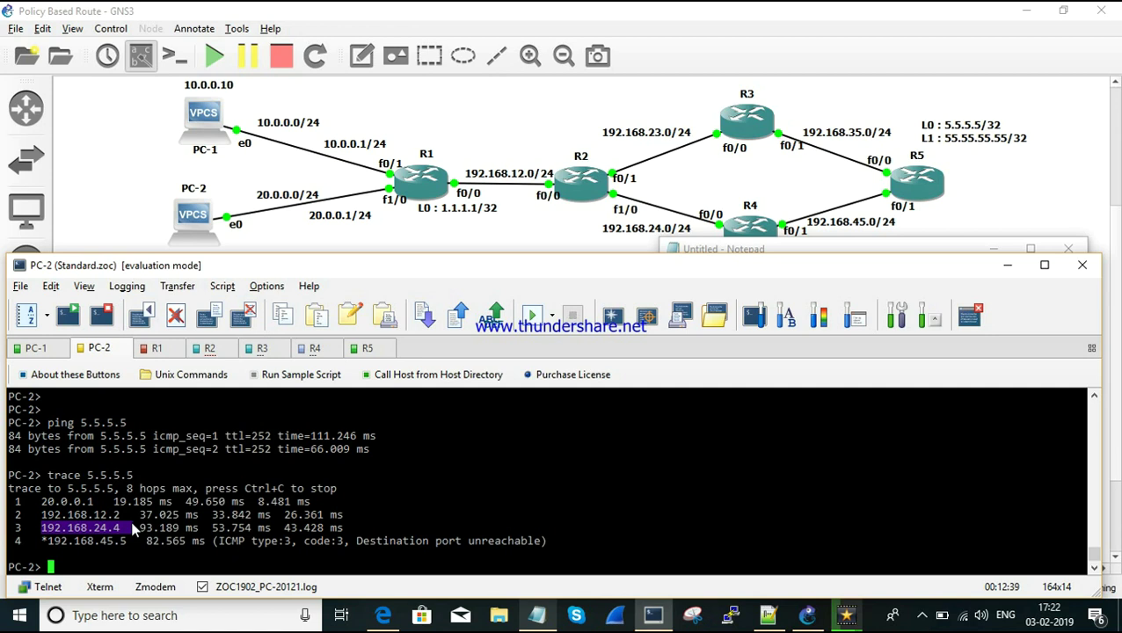
{"action": "left_click", "coordinate": [139, 538]}
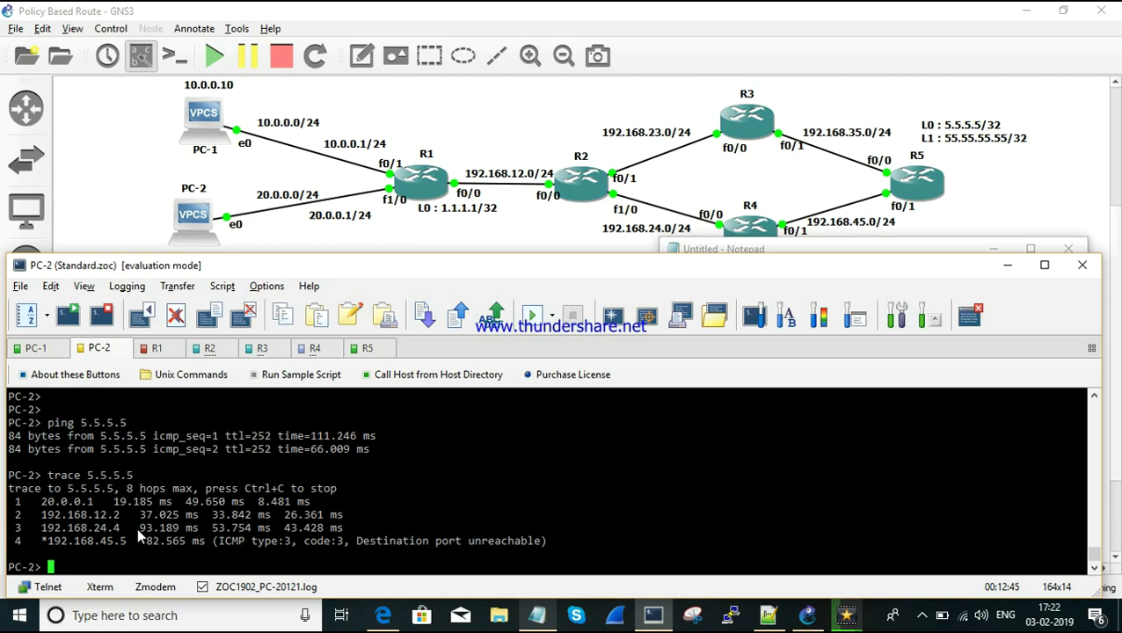
{"action": "mouse_move", "coordinate": [137, 527]}
{"action": "left_mouse_down"}
{"action": "mouse_move", "coordinate": [171, 513]}
{"action": "mouse_move", "coordinate": [163, 466]}
{"action": "left_mouse_up"}
{"action": "left_click", "coordinate": [164, 466]}
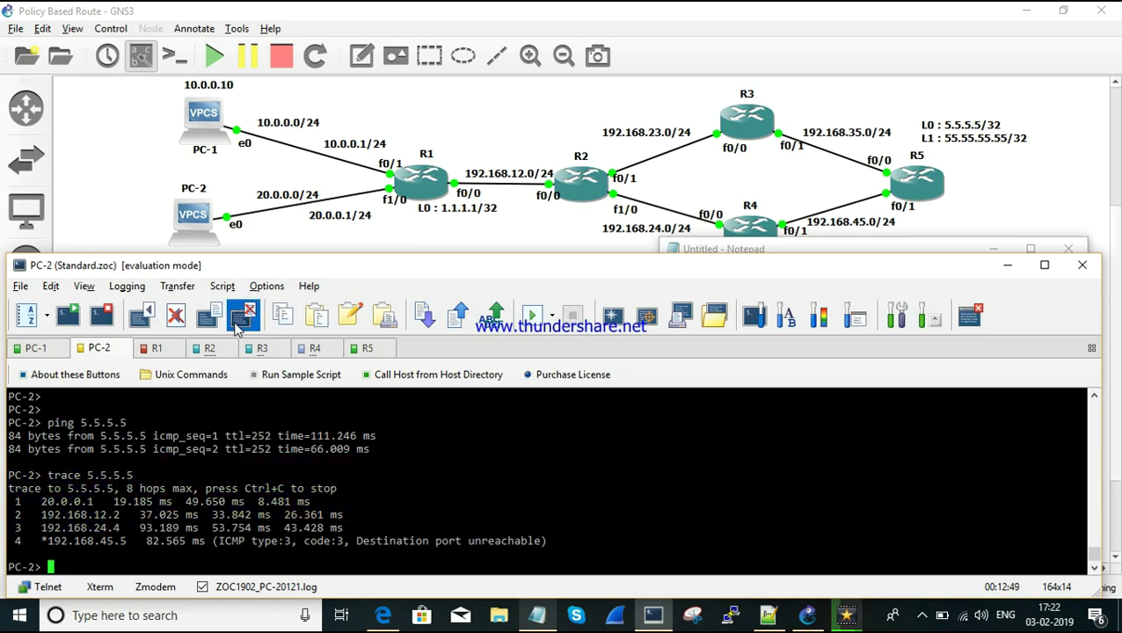
- On R2, run show ip policy and check which route map is applied to which interface
{"action": "left_click", "coordinate": [211, 349]}
{"action": "key", "text": "Return"}
{"action": "key", "text": "Return"}
{"action": "key", "text": "Return"}
{"action": "key", "text": "Return"}
{"action": "key", "text": "Return"}
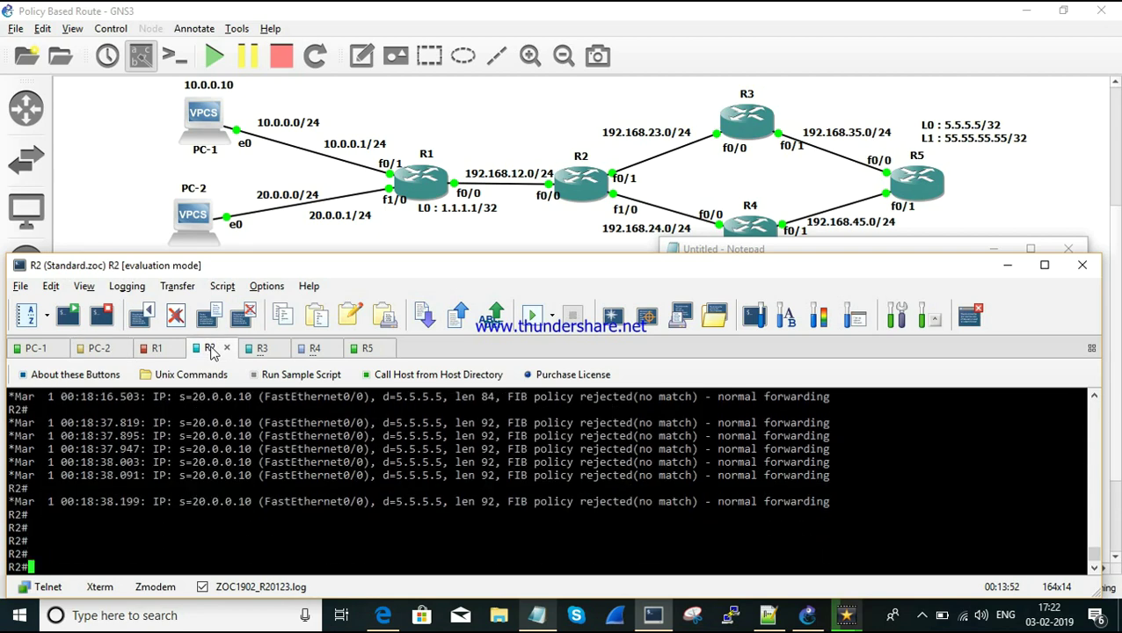
{"action": "type", "text": "show"}
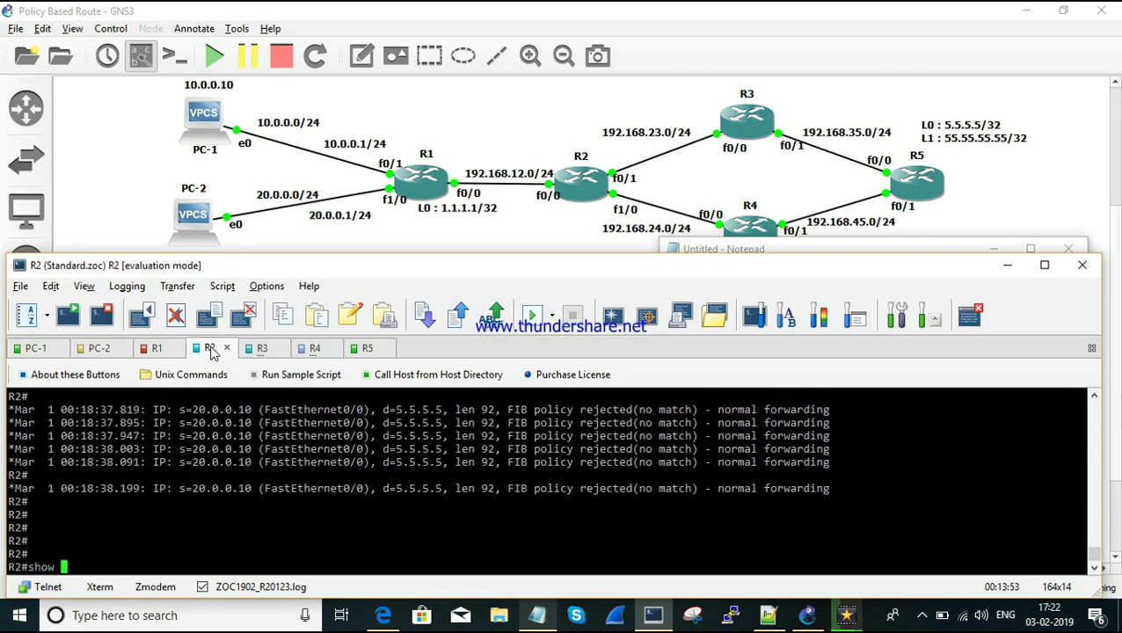
{"action": "type", "text": " ip poli"}
{"action": "key", "text": "Tab"}
{"action": "key", "text": "Return"}
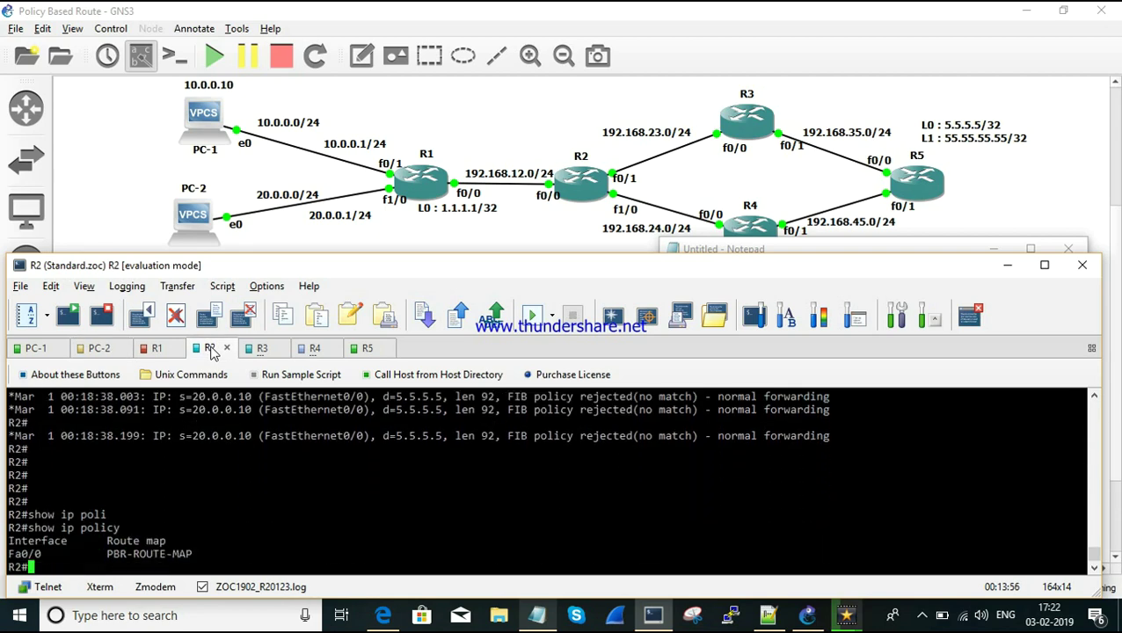
{"action": "key", "text": "Return"}
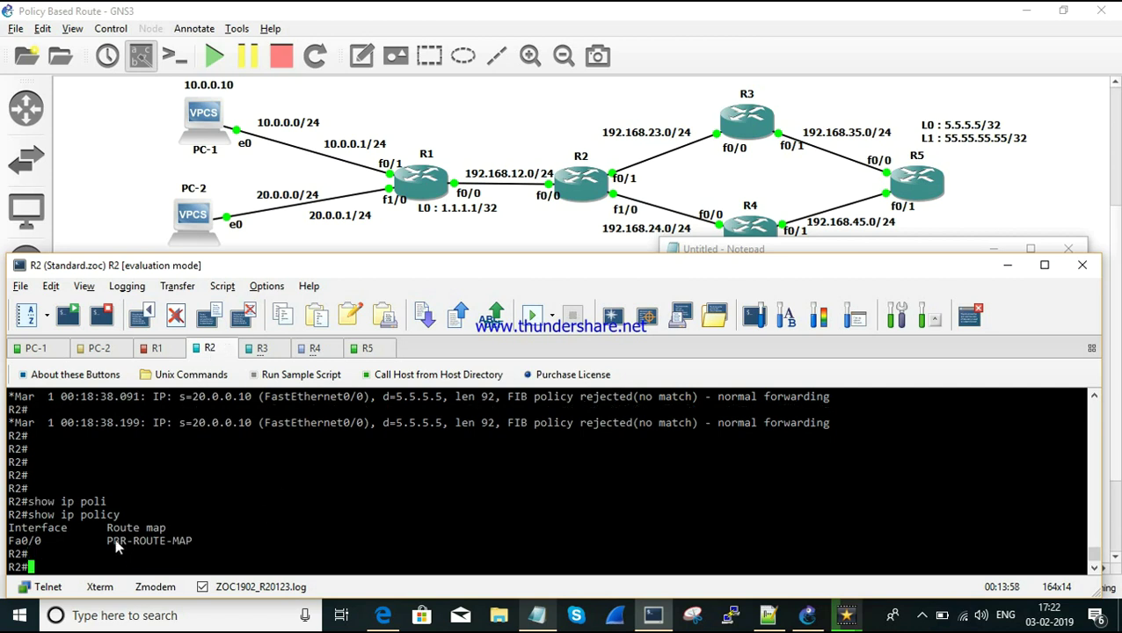
{"action": "left_click_drag", "start_coordinate": [107, 542], "coordinate": [190, 543]}
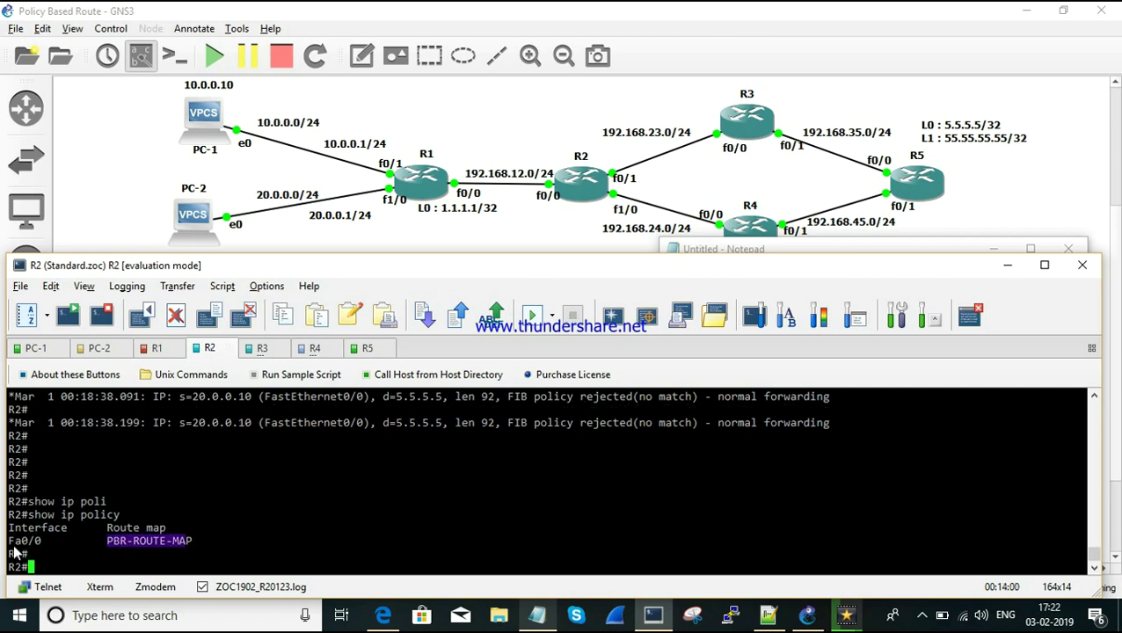
{"action": "left_click_drag", "start_coordinate": [11, 543], "coordinate": [36, 543]}
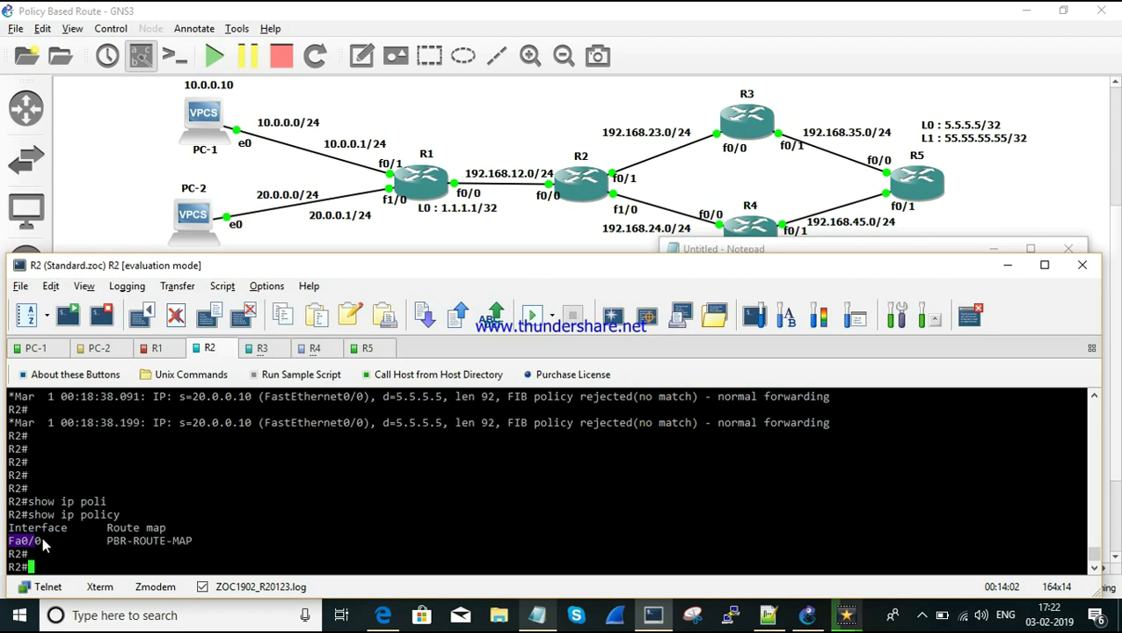
- Run show running-config interface Fa0/0 on R2 and check its ip policy route-map line
{"action": "key", "text": "Return"}
{"action": "key", "text": "Return"}
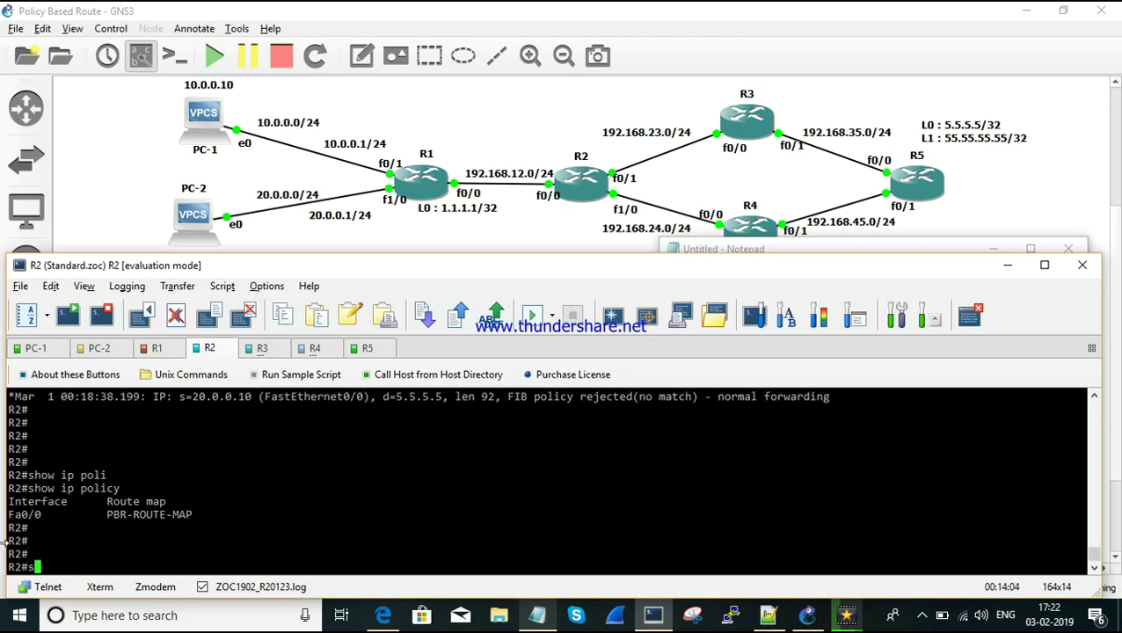
{"action": "type", "text": "sh"}
{"action": "key", "text": "Tab"}
{"action": "type", "text": "run"}
{"action": "key", "text": "Tab"}
{"action": "type", "text": "in"}
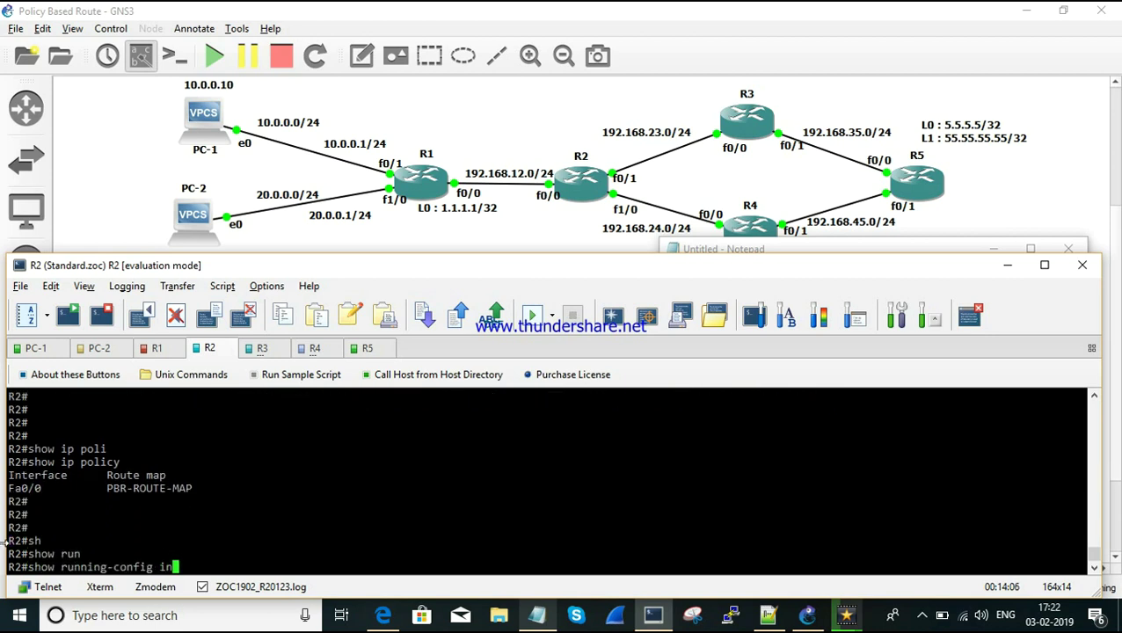
{"action": "type", "text": "t"}
{"action": "key", "text": "Tab"}
{"action": "type", "text": "Fa0/0"}
{"action": "key", "text": "Return"}
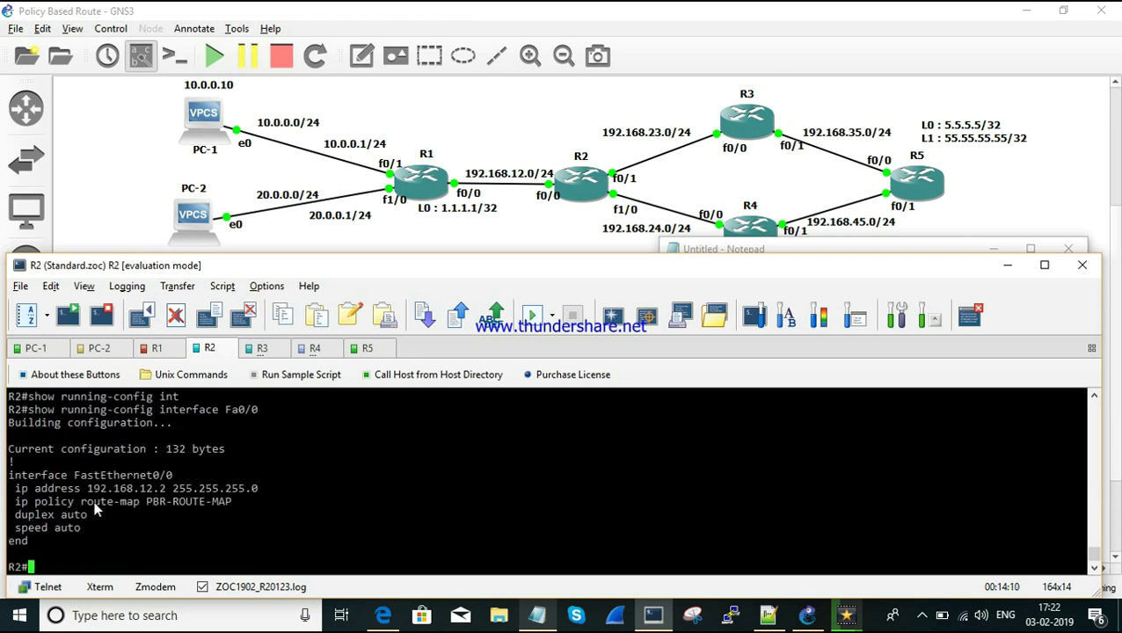
{"action": "left_click_drag", "start_coordinate": [16, 502], "coordinate": [191, 497]}
{"action": "left_click", "coordinate": [227, 497]}
- Run show route-map PBR-ROUTE-MAP on R2 and check its match and set clauses
{"action": "type", "text": "show route-ma"}
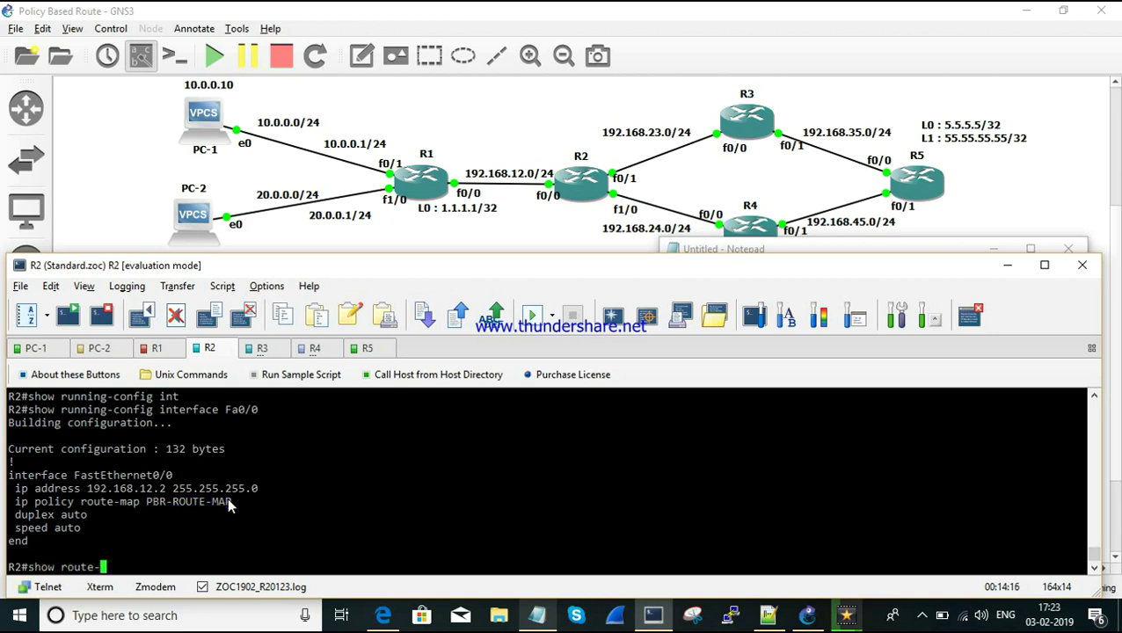
{"action": "key", "text": "Tab"}
{"action": "key", "text": "alt+v"}
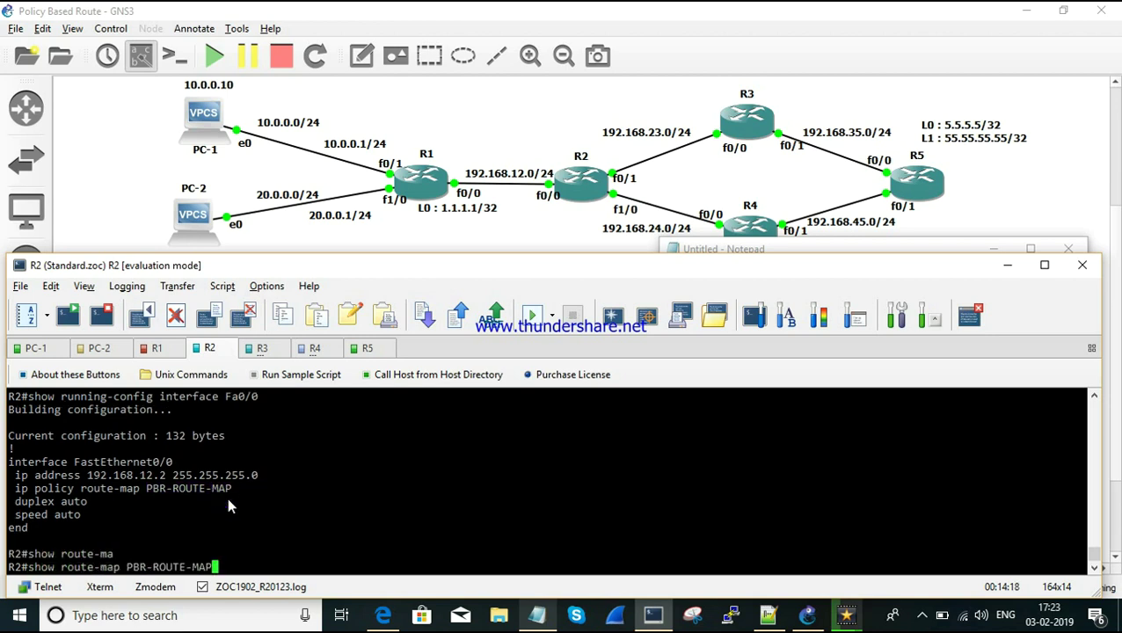
{"action": "key", "text": "Return"}
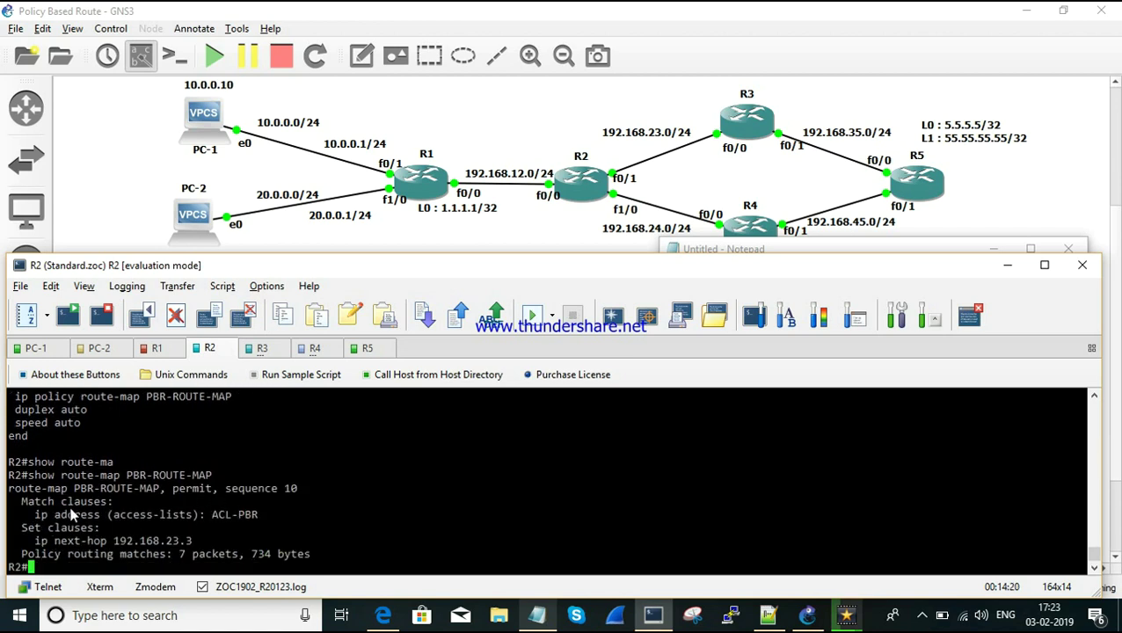
{"action": "double_click", "coordinate": [66, 515]}
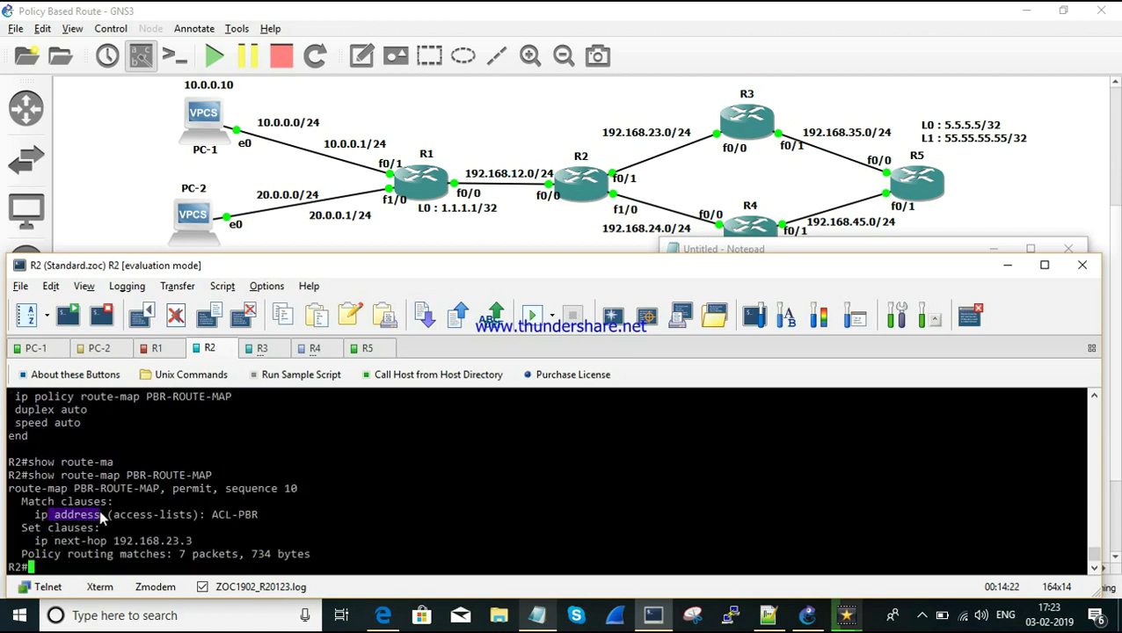
{"action": "left_click_drag", "start_coordinate": [213, 515], "coordinate": [258, 517]}
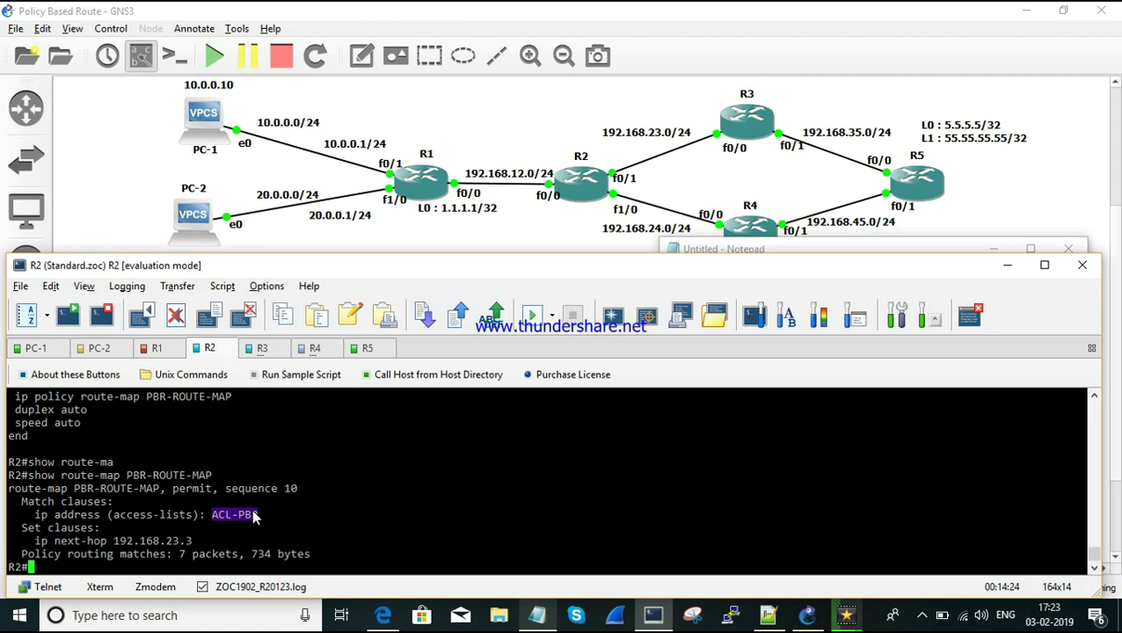
{"action": "left_click_drag", "start_coordinate": [35, 542], "coordinate": [259, 526]}
- Display the entries of the route map's access list on R2 with show ip access-lists ACL-PBR
{"action": "key", "text": "Return"}
{"action": "key", "text": "Return"}
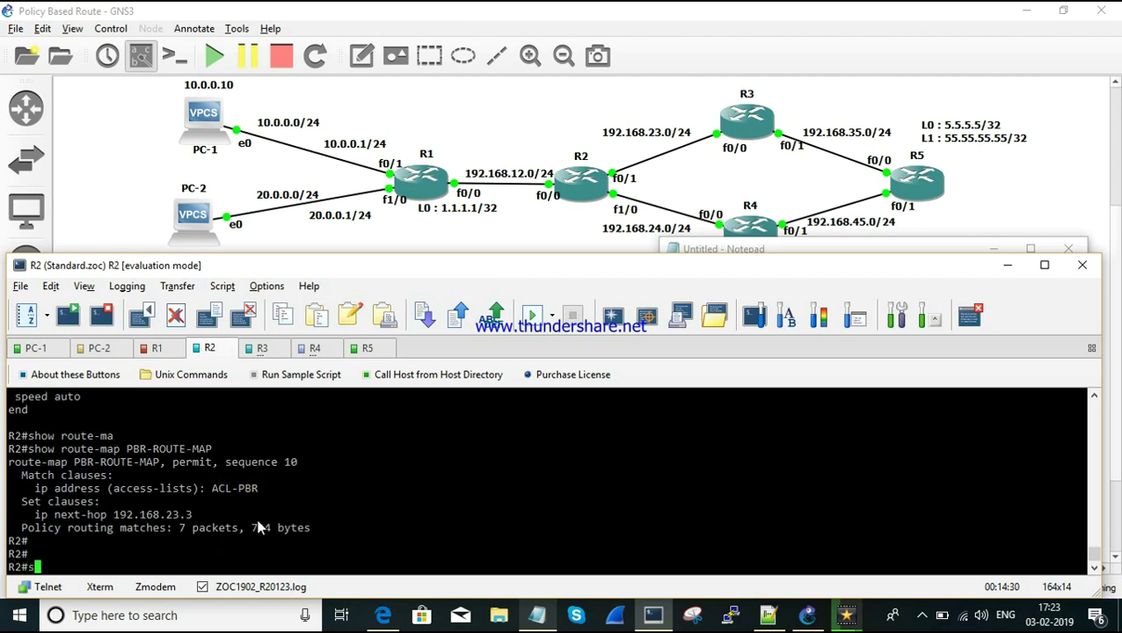
{"action": "type", "text": "sh"}
{"action": "key", "text": "Tab"}
{"action": "type", "text": "ip acces"}
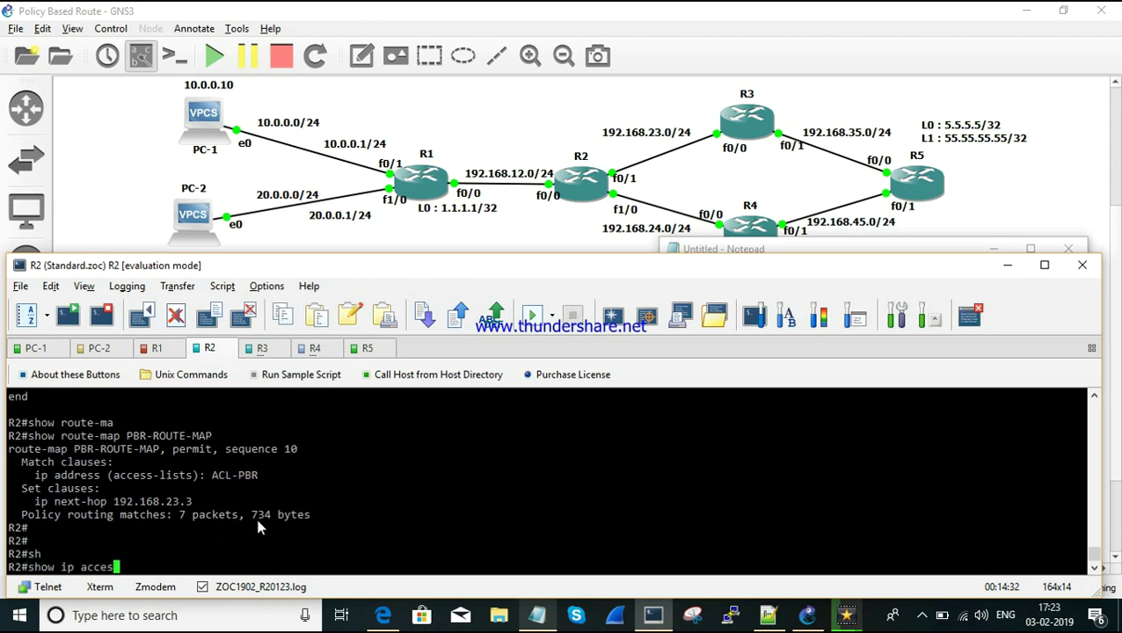
{"action": "key", "text": "Tab"}
{"action": "key", "text": "alt+v"}
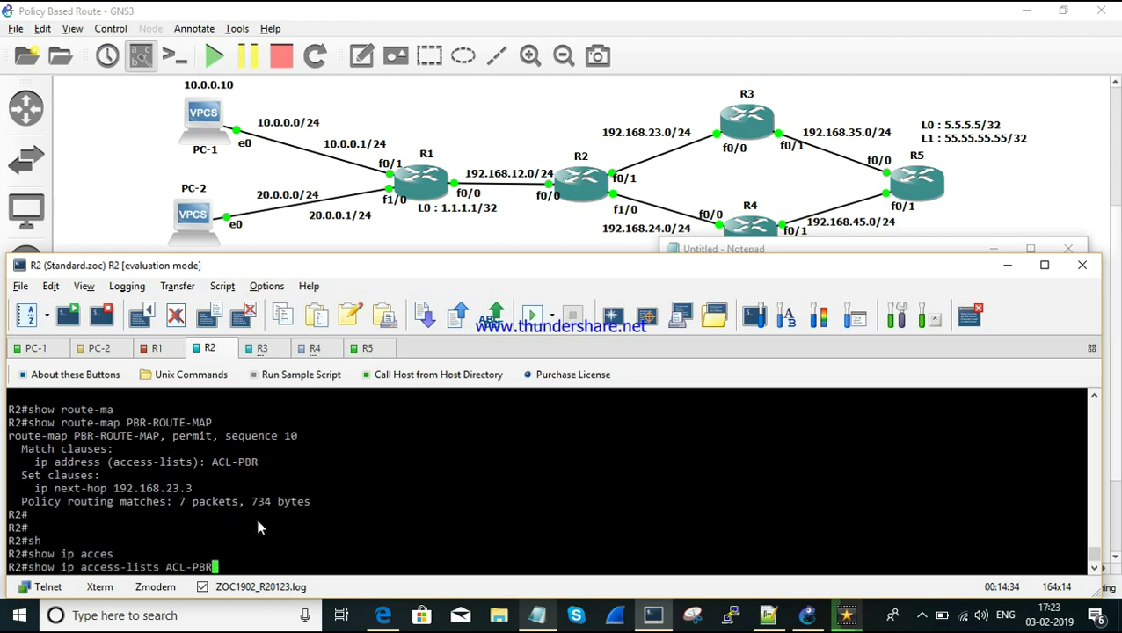
{"action": "key", "text": "Return"}
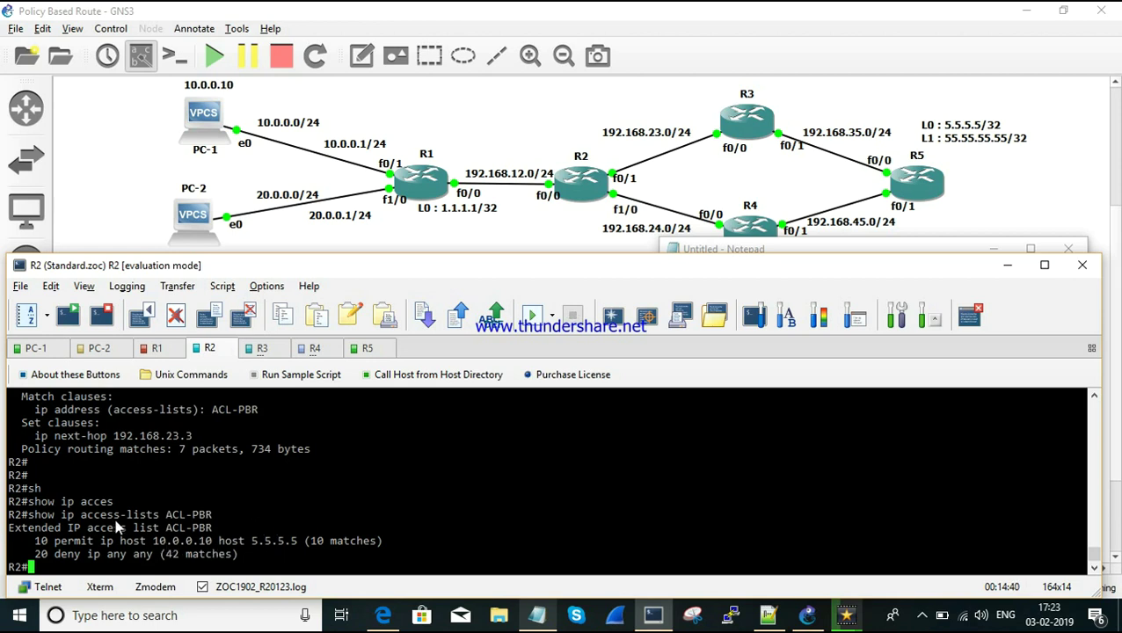
{"action": "key", "text": "Return"}
{"action": "key", "text": "Return"}
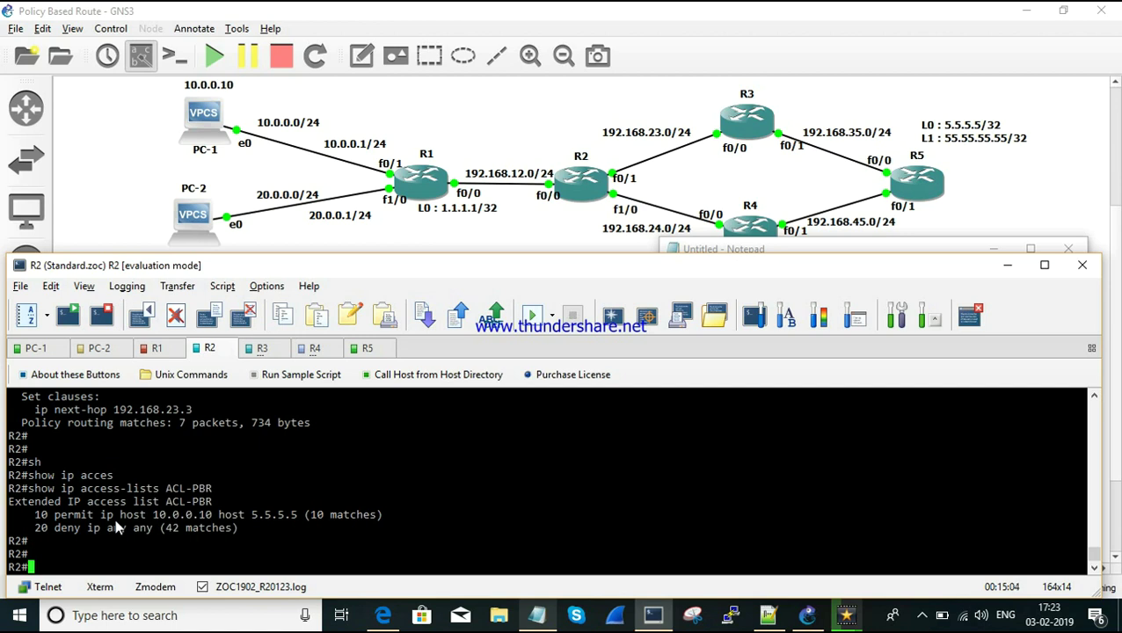
- Review R2's earlier policy debug messages for traffic from 20.0.0.10 to 5.5.5.5, checking the logged packet lengths
{"action": "left_click", "coordinate": [1095, 400]}
{"action": "scroll", "coordinate": [1095, 400], "scroll_direction": "up", "scroll_amount": 5}
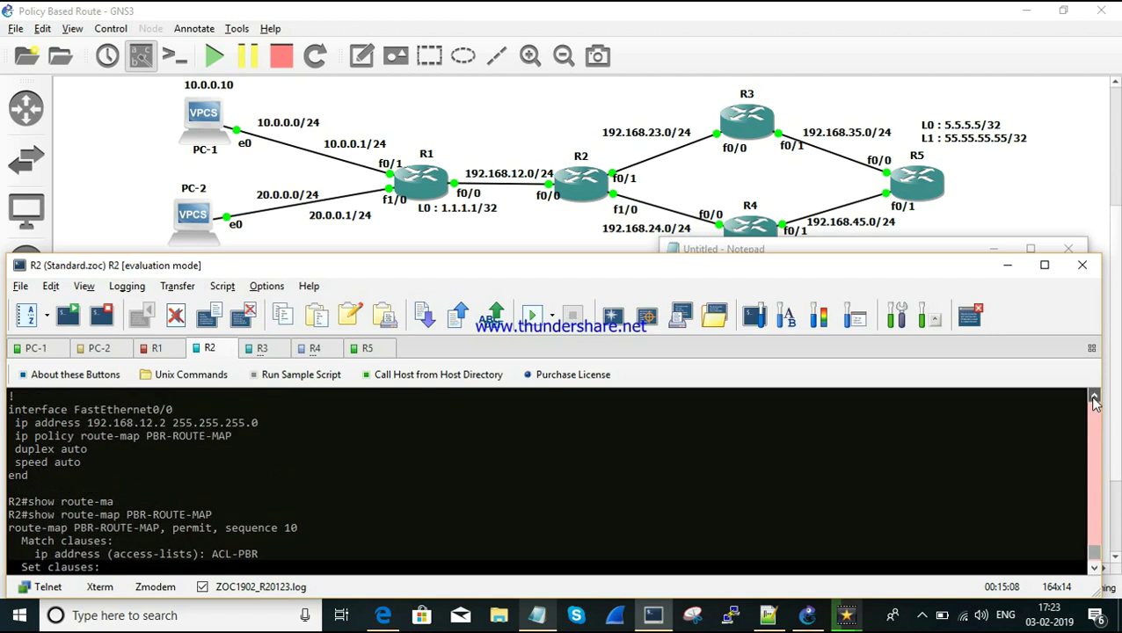
{"action": "scroll", "coordinate": [1095, 401], "scroll_direction": "up", "scroll_amount": 7}
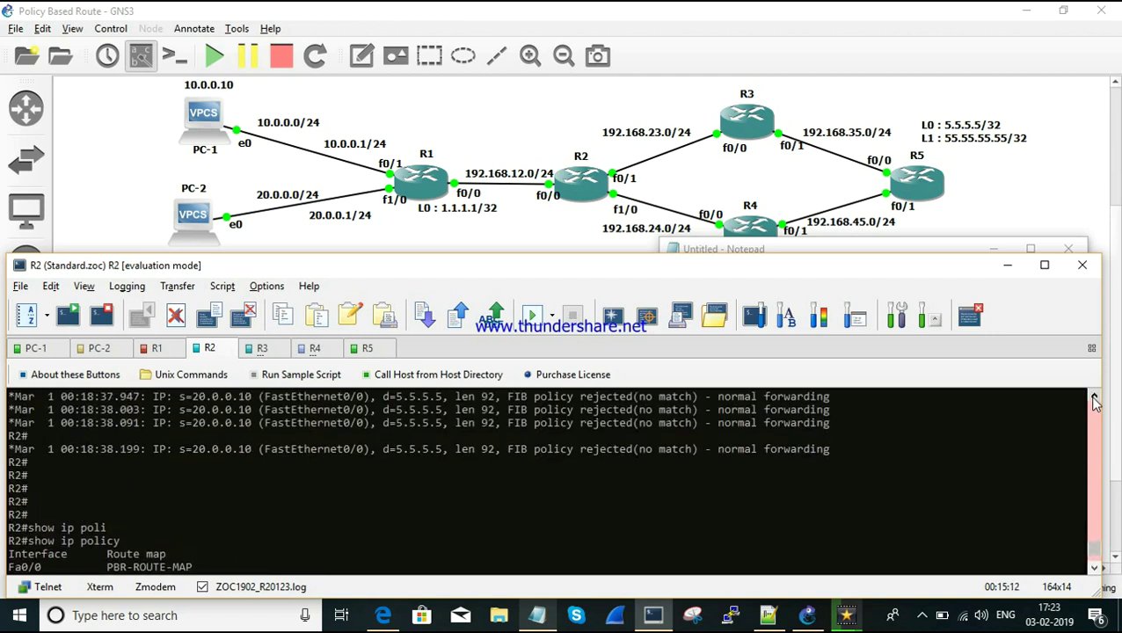
{"action": "scroll", "coordinate": [1095, 401], "scroll_direction": "up", "scroll_amount": 2}
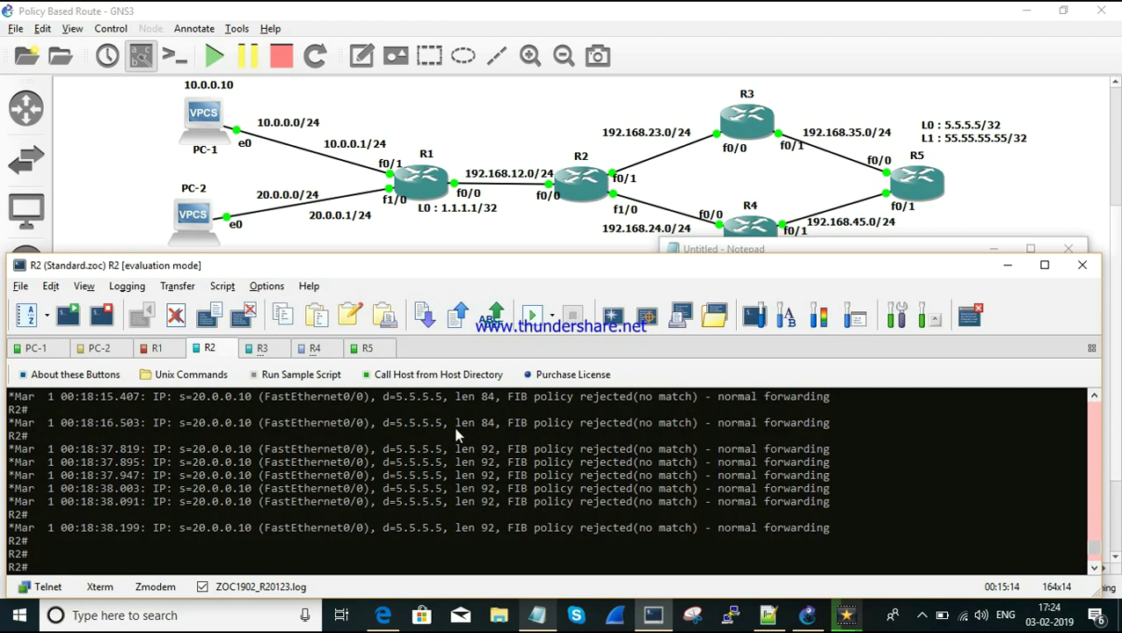
{"action": "left_click_drag", "start_coordinate": [455, 423], "coordinate": [497, 452]}
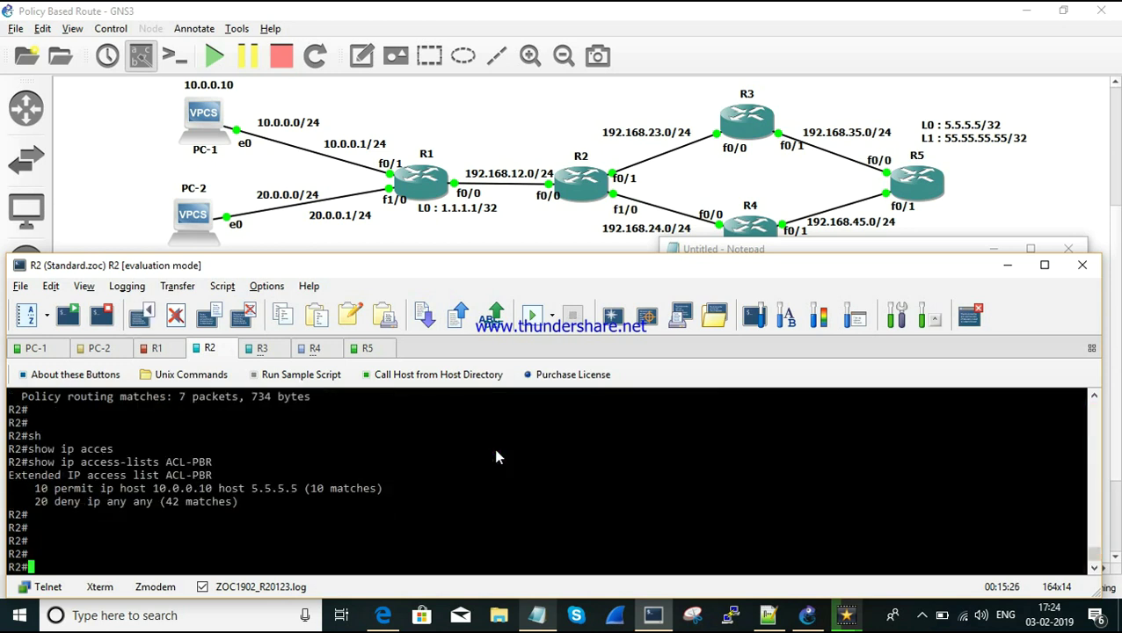
- On R2, display the route-map lines of the configuration with show running-config | section route-map
{"action": "type", "text": "sh"}
{"action": "key", "text": "Tab"}
{"action": "type", "text": "run"}
{"action": "key", "text": "Tab"}
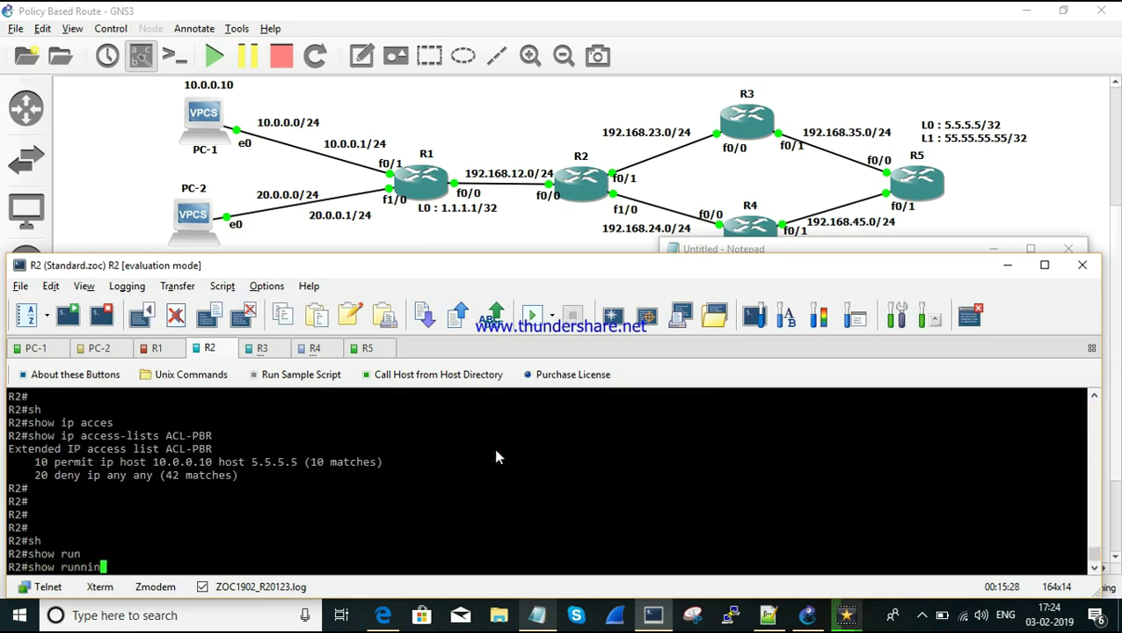
{"action": "type", "text": "| se"}
{"action": "key", "text": "Tab"}
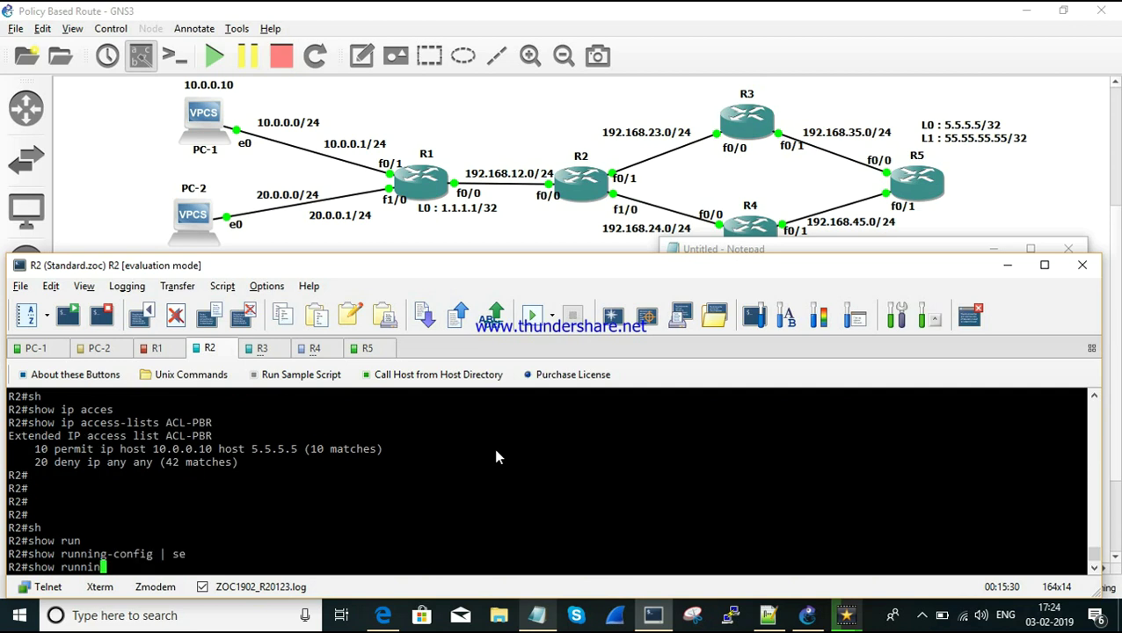
{"action": "type", "text": "route-map"}
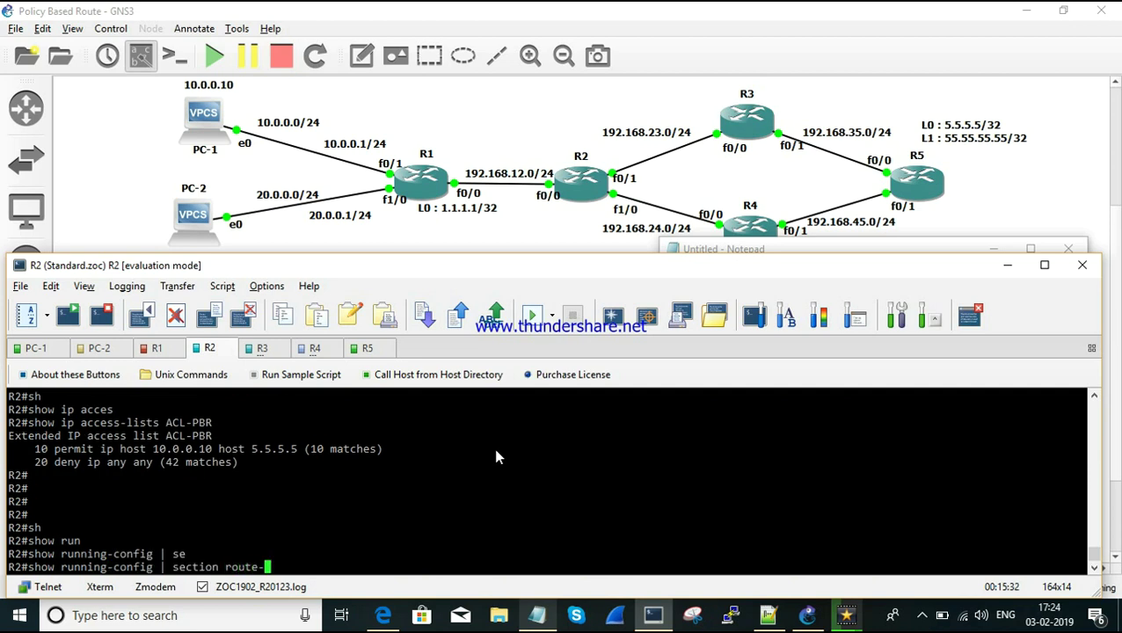
{"action": "key", "text": "Return"}
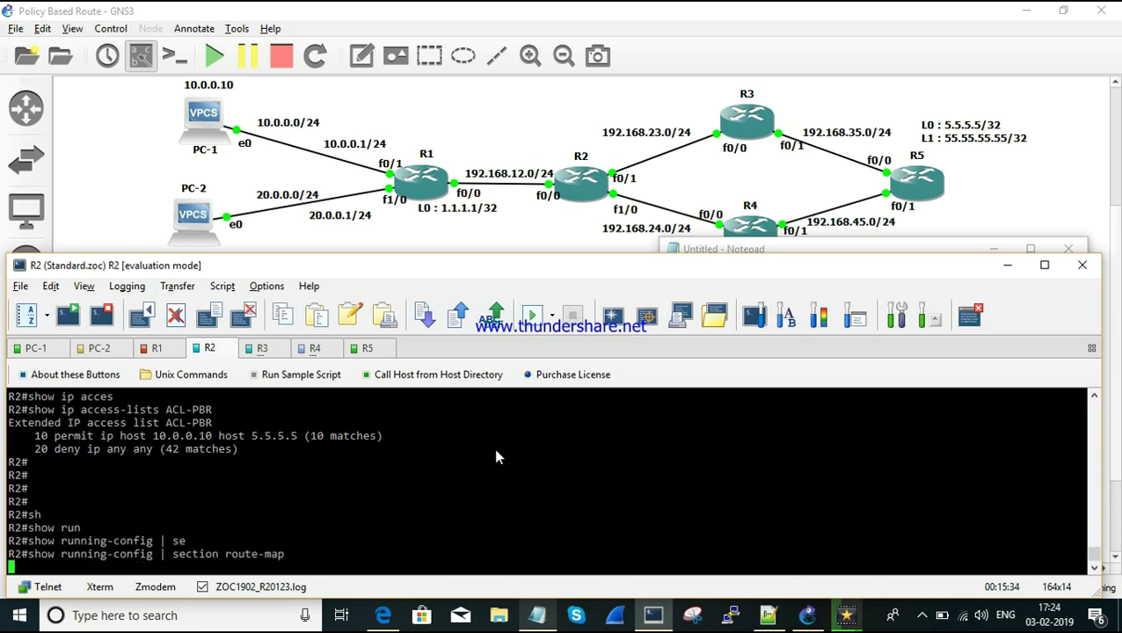
- Enter global configuration on R2 and open route-map PBR-ROUTE-MAP permit 10 for editing, reusing the line from the output
{"action": "type", "text": "conf"}
{"action": "key", "text": "Tab"}
{"action": "type", "text": "ter"}
{"action": "key", "text": "Tab"}
{"action": "key", "text": "Return"}
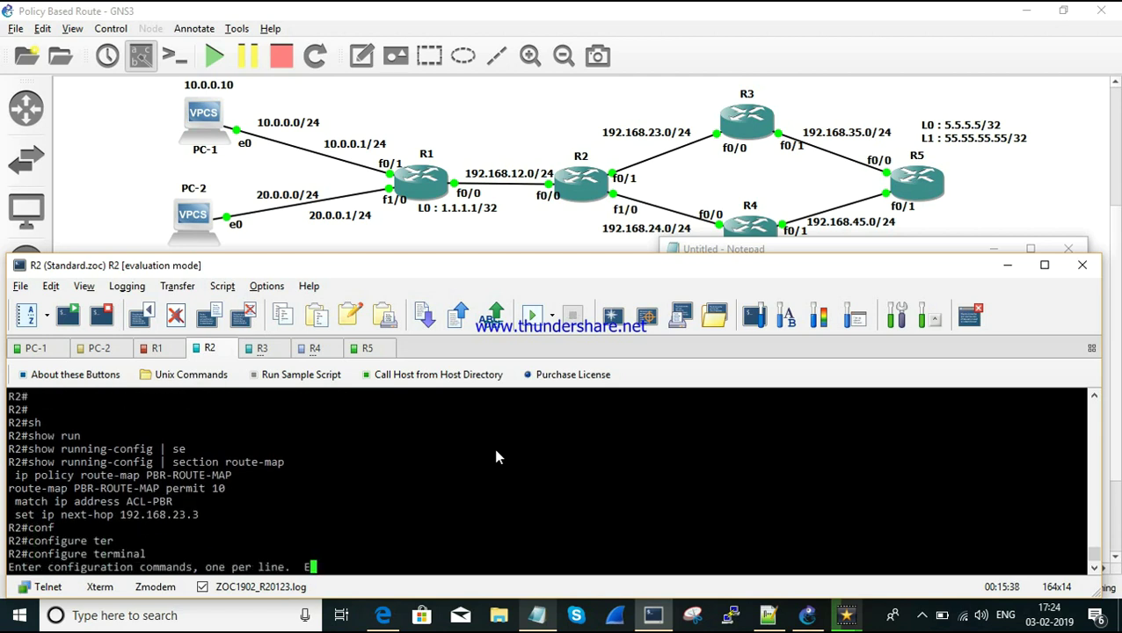
{"action": "left_click_drag", "start_coordinate": [8, 475], "coordinate": [206, 475]}
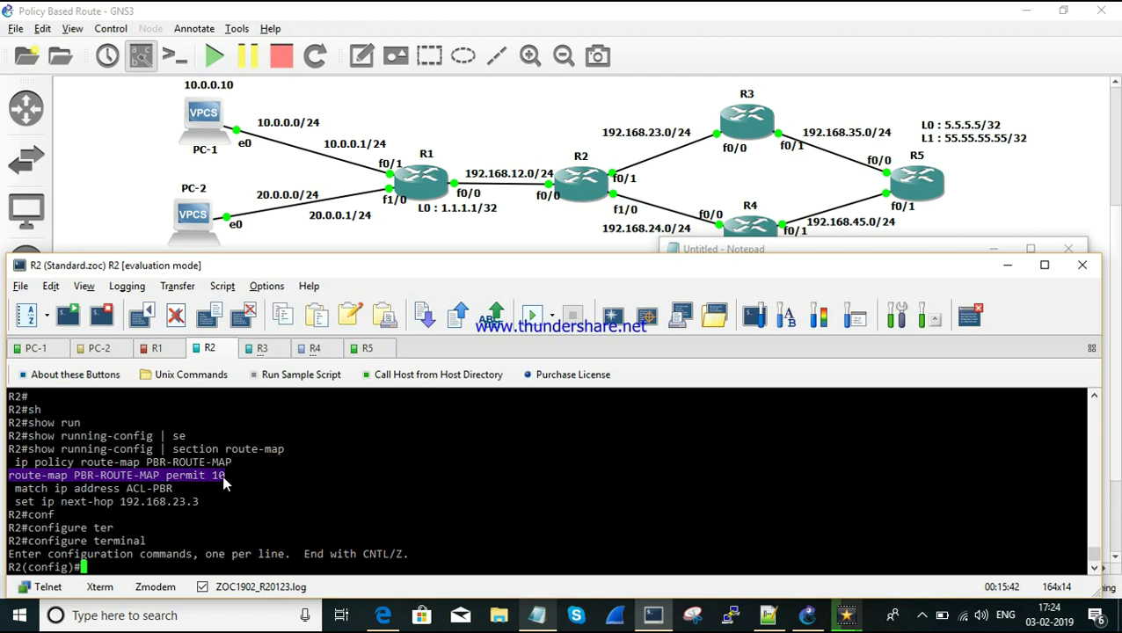
{"action": "right_click", "coordinate": [223, 482]}
{"action": "key", "text": "Return"}
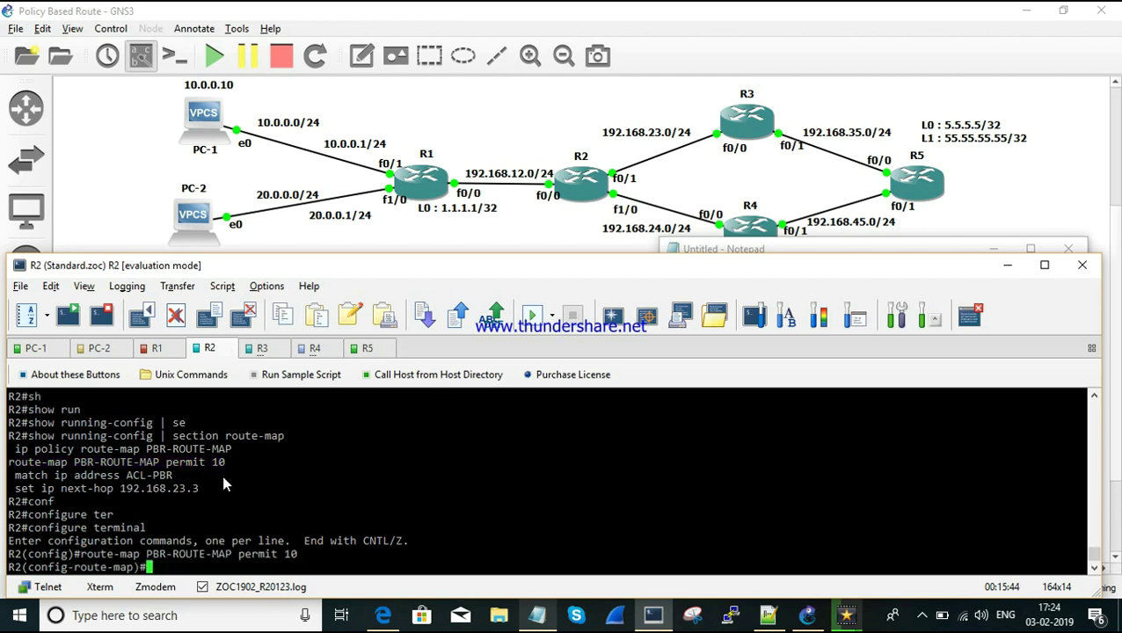
- Add match length 600 875485 to the route-map entry on R2, checking the command's help, and exit configuration mode
{"action": "type", "text": "set"}
{"action": "key", "text": "BackSpace"}
{"action": "key", "text": "BackSpace"}
{"action": "key", "text": "BackSpace"}
{"action": "type", "text": "mat"}
{"action": "key", "text": "Tab"}
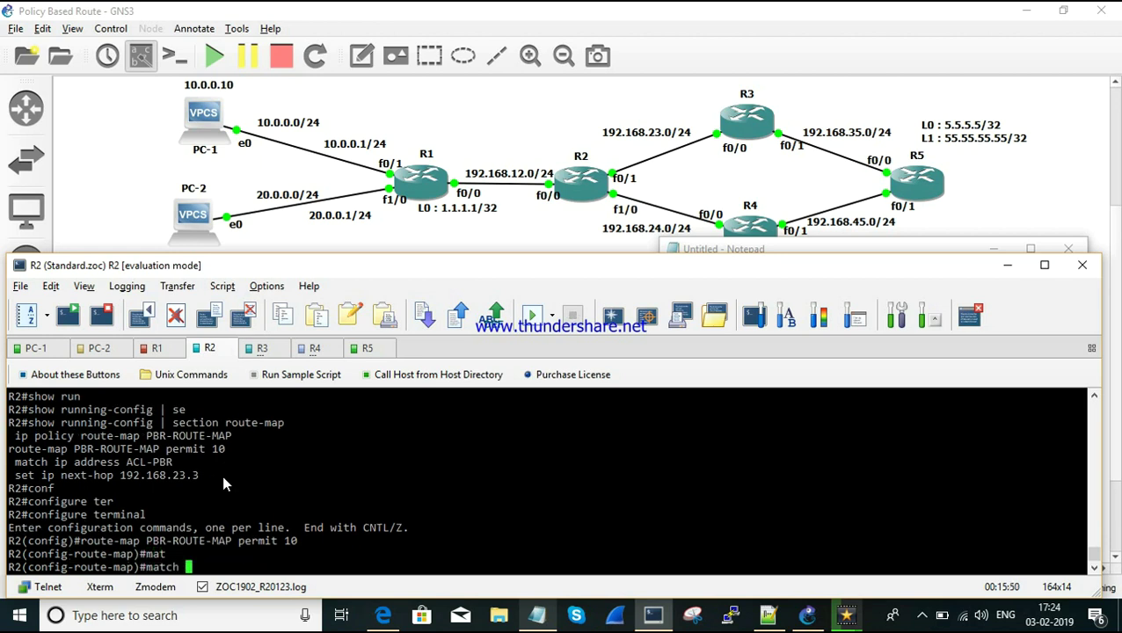
{"action": "type", "text": "len"}
{"action": "key", "text": "Tab"}
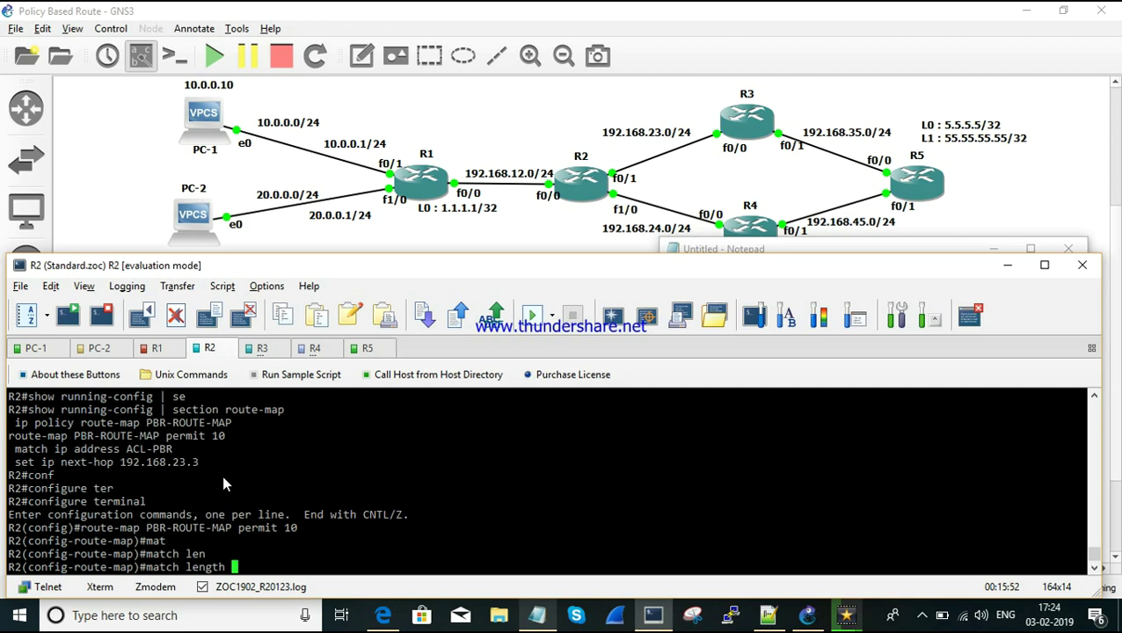
{"action": "type", "text": "?"}
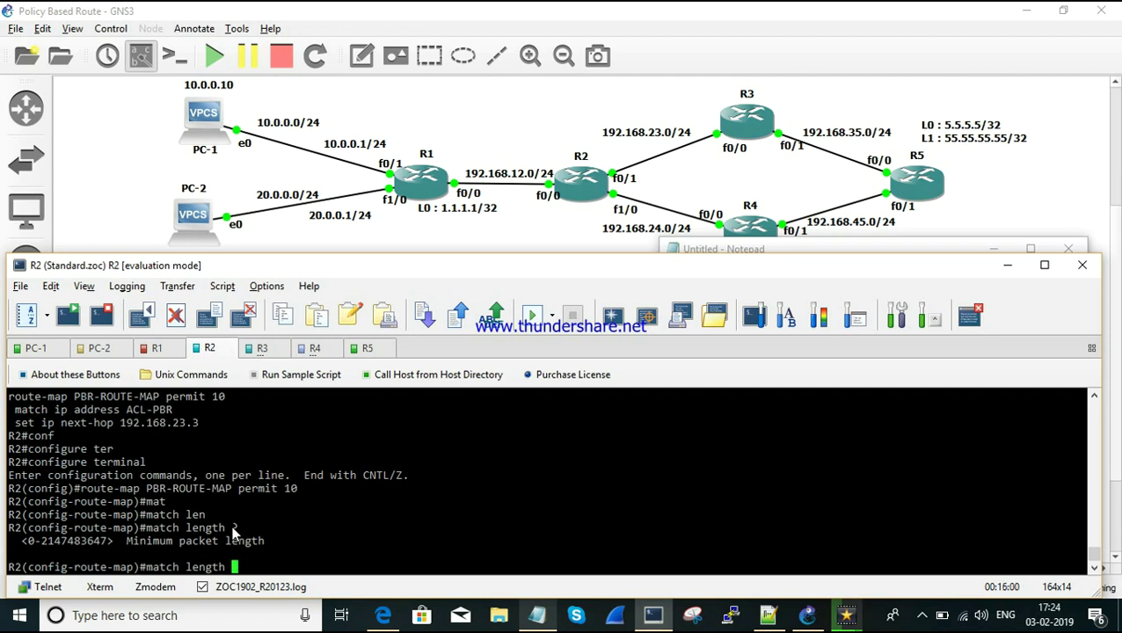
{"action": "type", "text": "600 875485"}
{"action": "key", "text": "Return"}
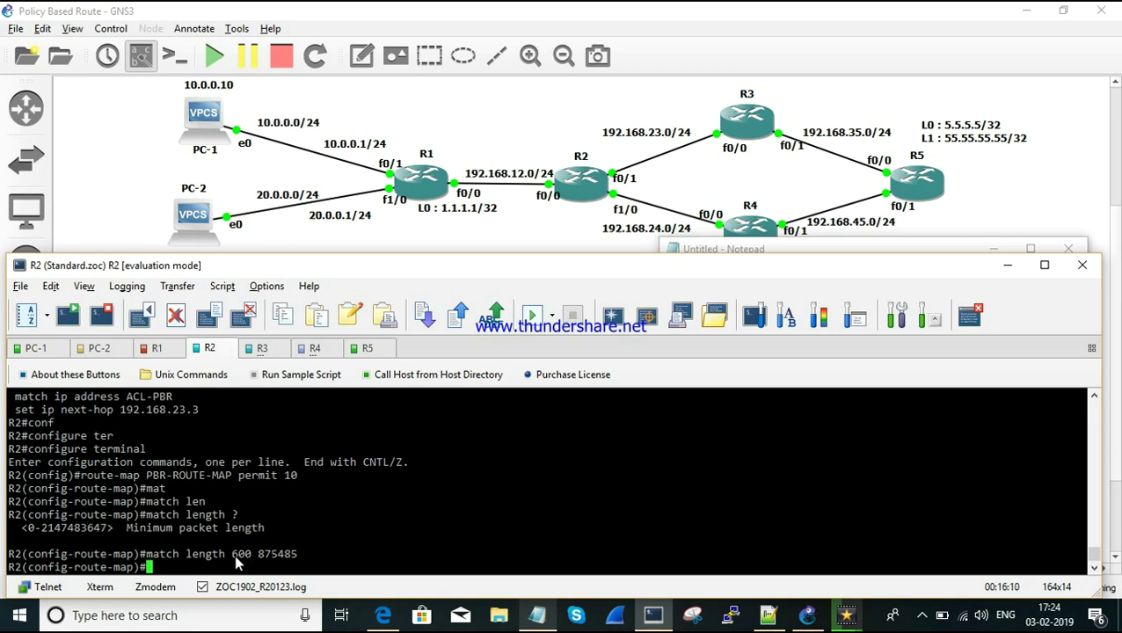
{"action": "left_click_drag", "start_coordinate": [234, 554], "coordinate": [297, 556]}
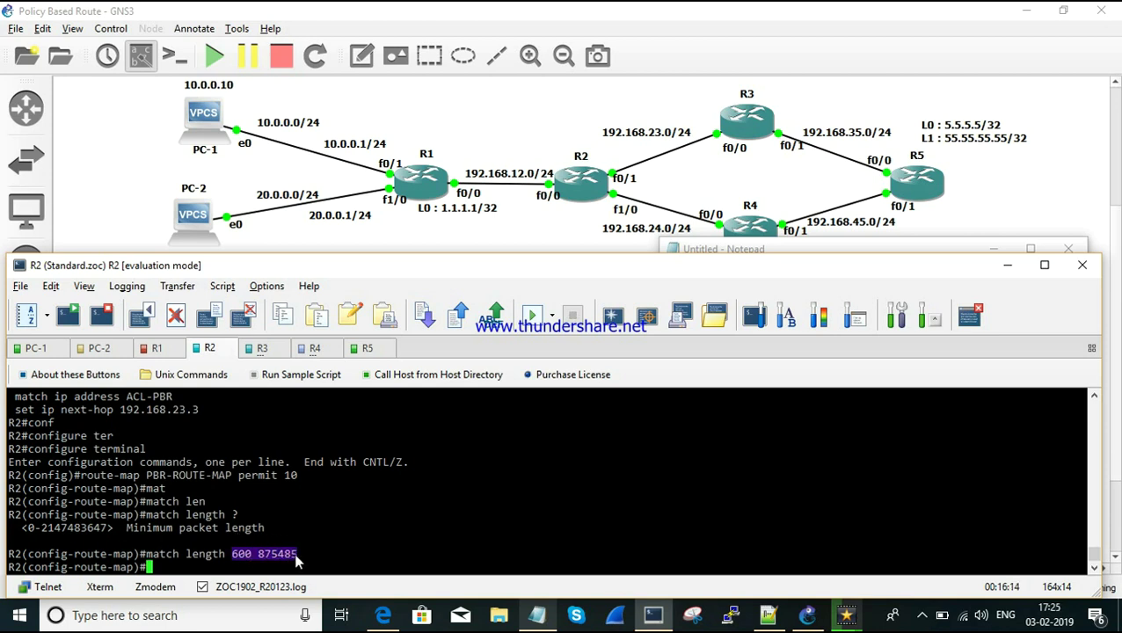
{"action": "left_click", "coordinate": [284, 552]}
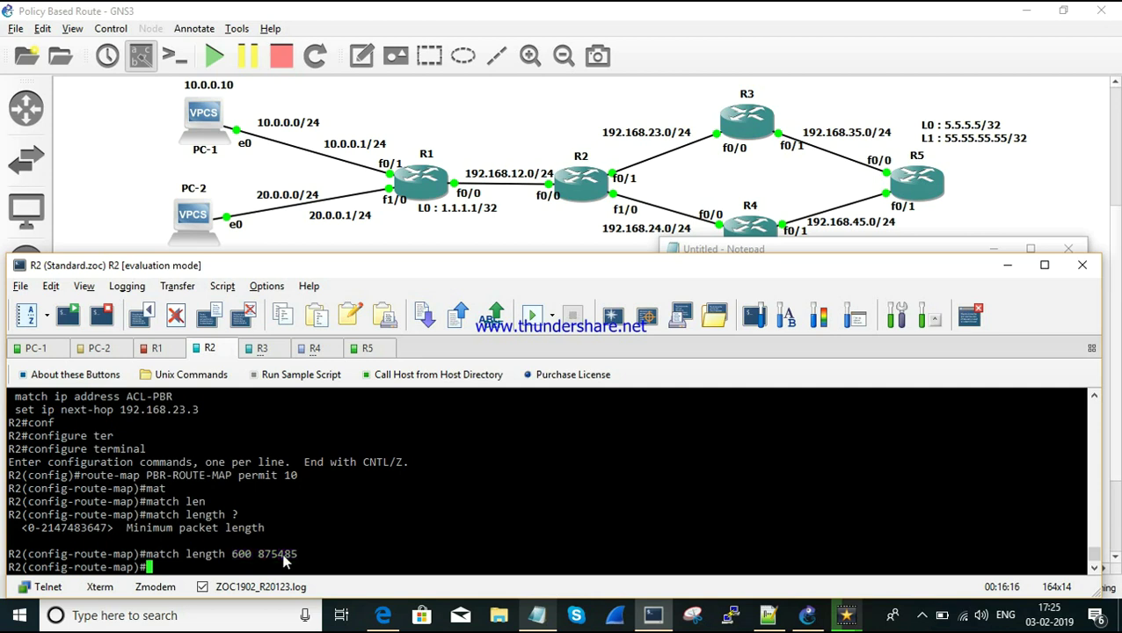
{"action": "type", "text": "end"}
{"action": "key", "text": "Return"}
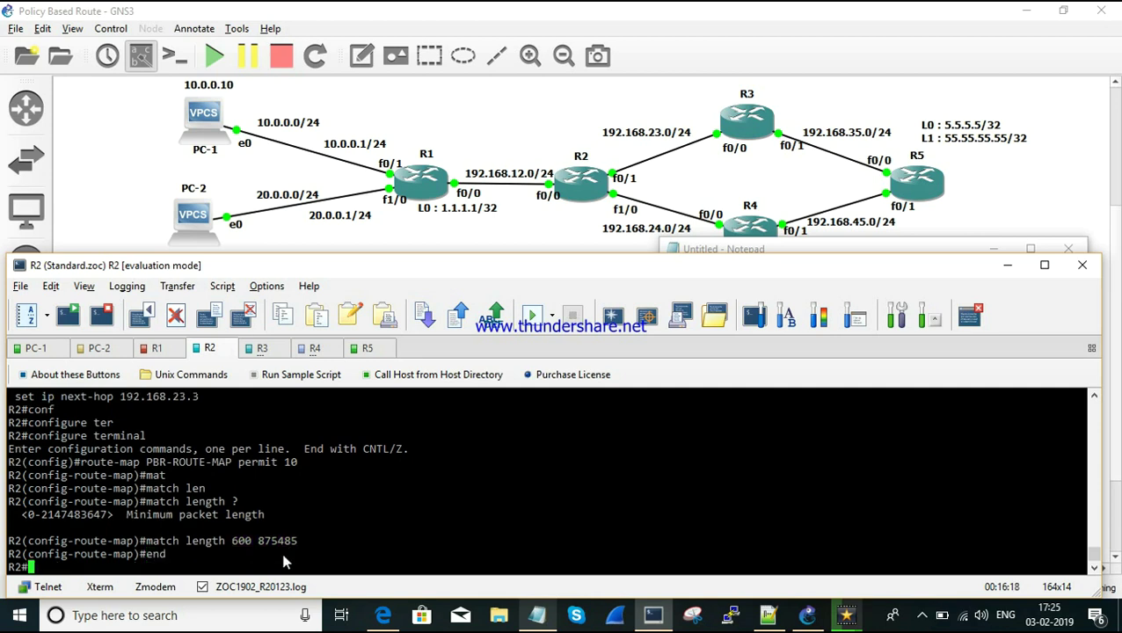
- Run show route-map on R2 and check the access list and packet length under its match clauses
{"action": "type", "text": "sh"}
{"action": "key", "text": "Tab"}
{"action": "type", "text": "route"}
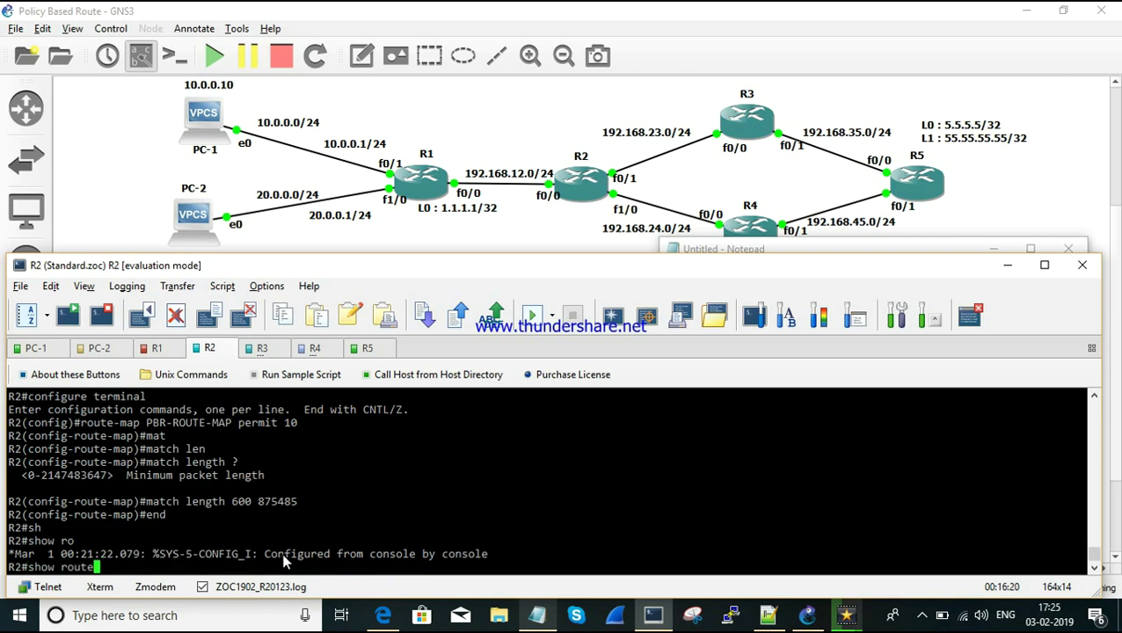
{"action": "type", "text": "-"}
{"action": "key", "text": "Tab"}
{"action": "key", "text": "Return"}
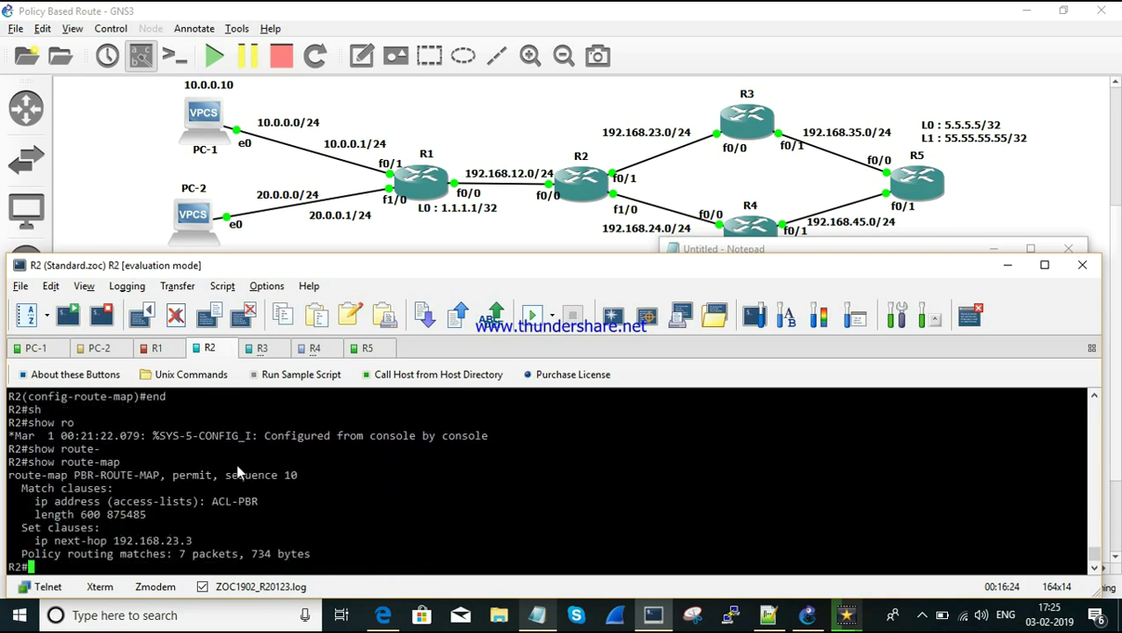
{"action": "left_click_drag", "start_coordinate": [211, 501], "coordinate": [255, 503]}
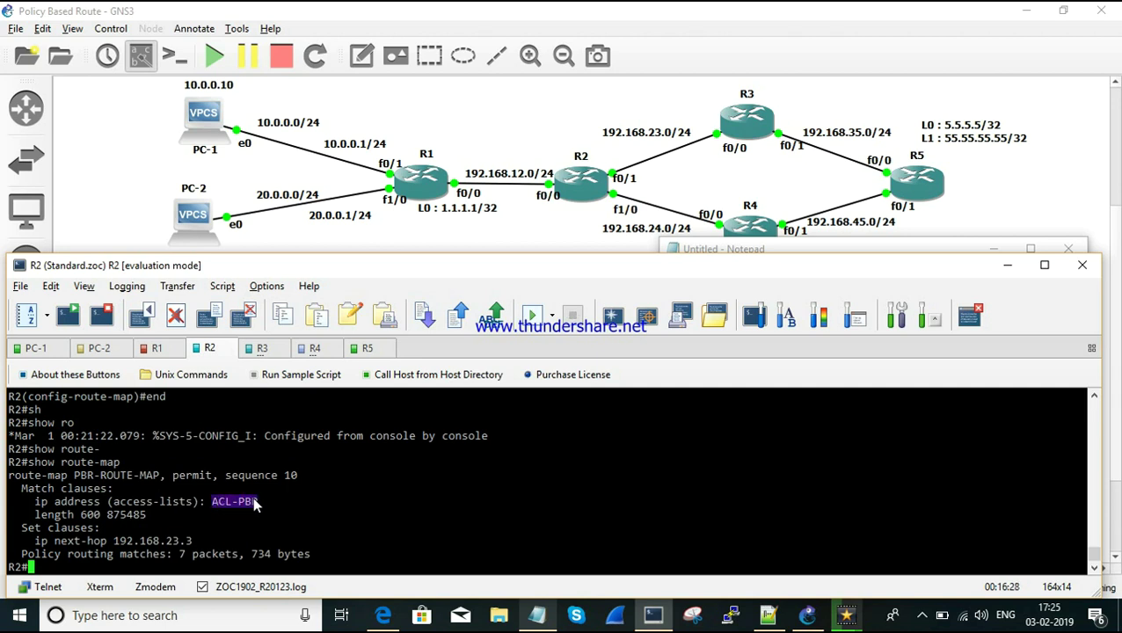
- Run show ip access-lists on R2 and review the permitted hosts together with the route map's length condition
{"action": "type", "text": "show ip acces"}
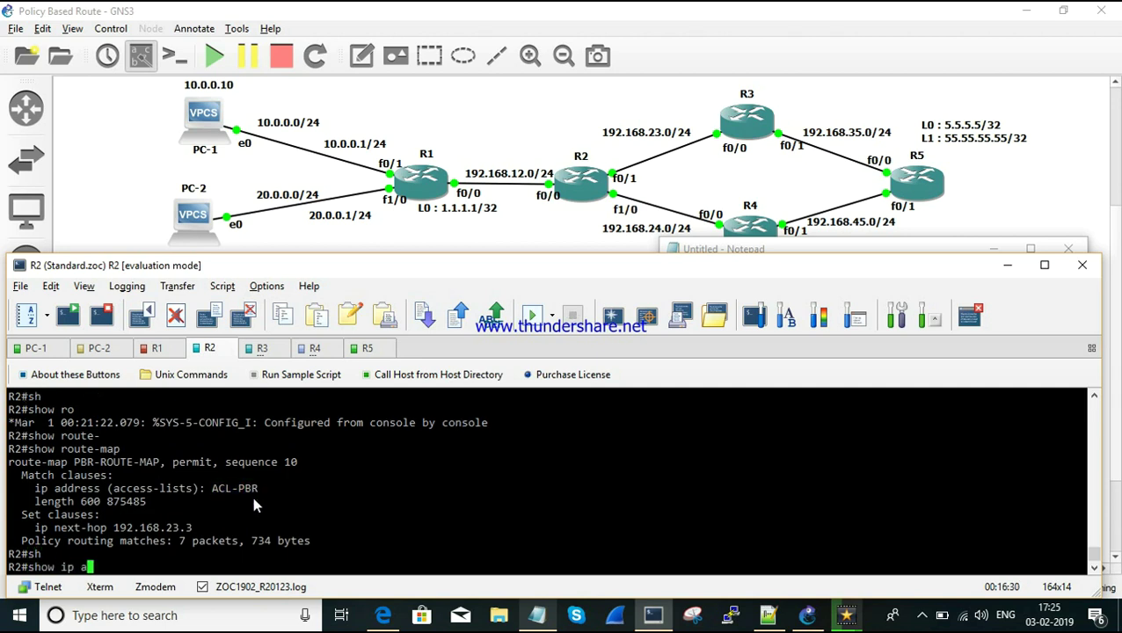
{"action": "key", "text": "BackSpace"}
{"action": "key", "text": "BackSpace"}
{"action": "key", "text": "Tab"}
{"action": "key", "text": "Return"}
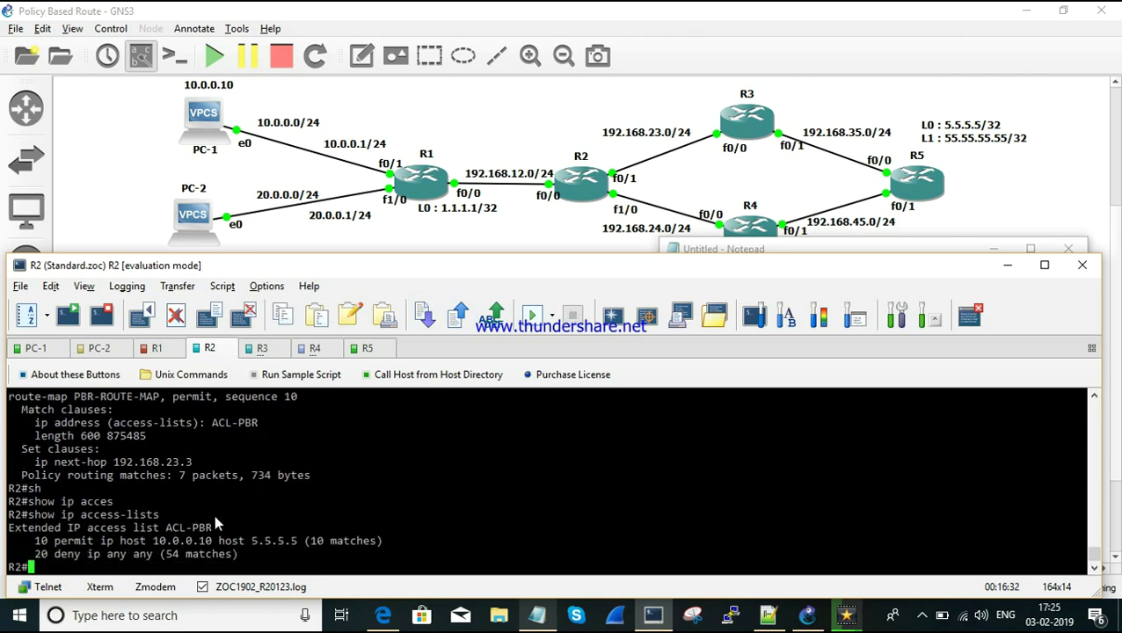
{"action": "left_click_drag", "start_coordinate": [155, 545], "coordinate": [296, 545]}
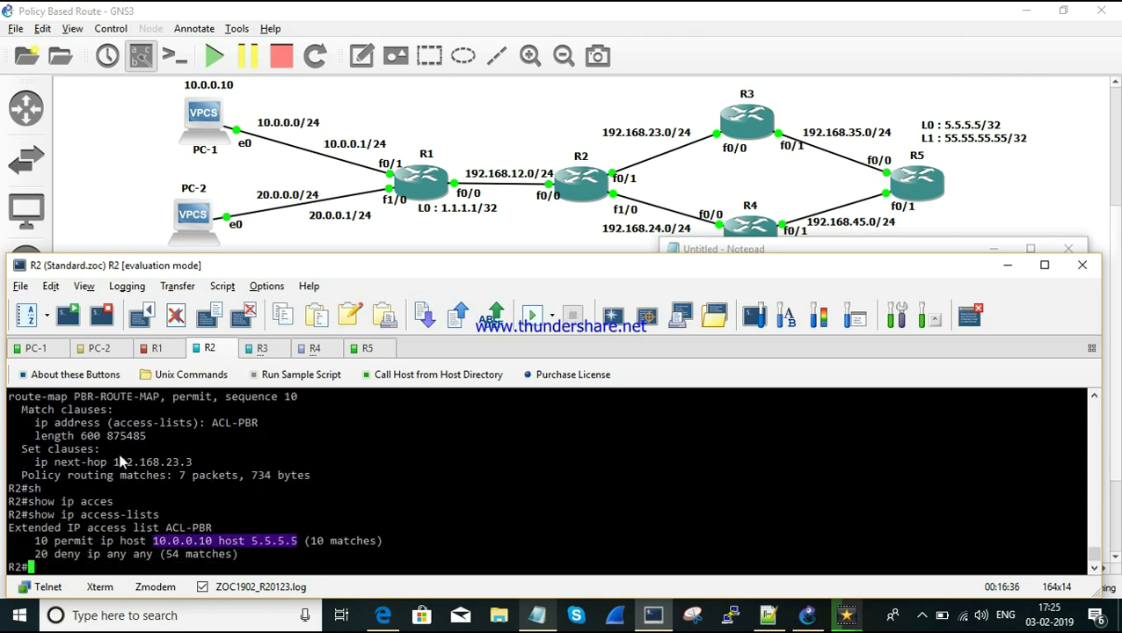
{"action": "left_click", "coordinate": [39, 436]}
{"action": "left_click_drag", "start_coordinate": [81, 436], "coordinate": [175, 430]}
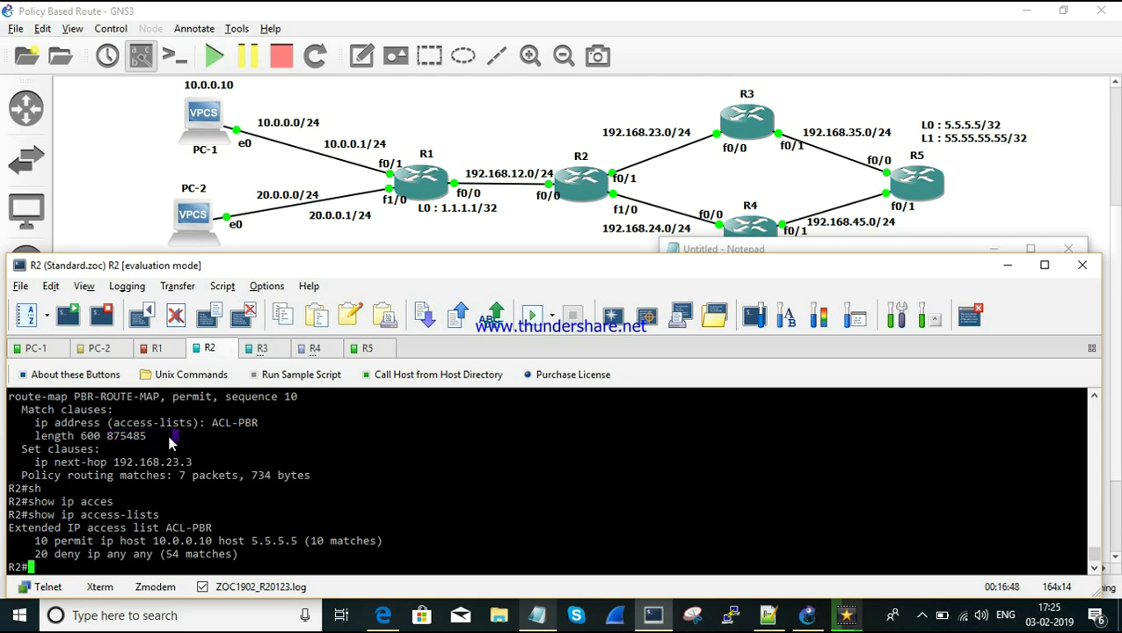
{"action": "left_click_drag", "start_coordinate": [176, 433], "coordinate": [117, 422]}
- From PC-1, send a single default-size ping to 5.5.5.5 with ping 5.5.5.5 -c 1
{"action": "left_click", "coordinate": [33, 352]}
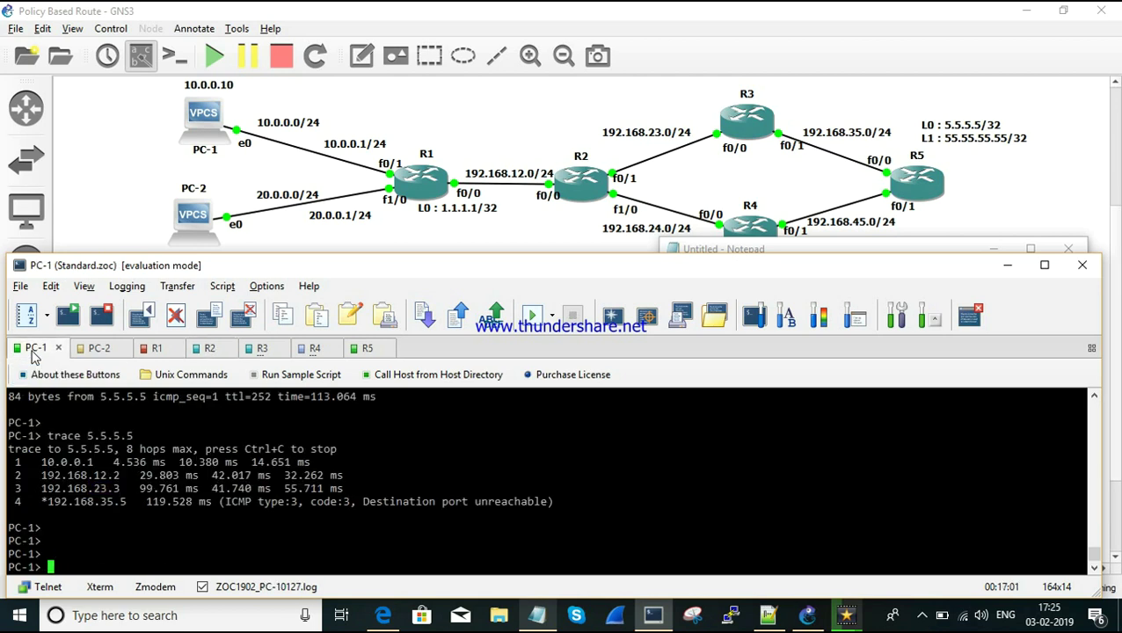
{"action": "key", "text": "Return"}
{"action": "key", "text": "Return"}
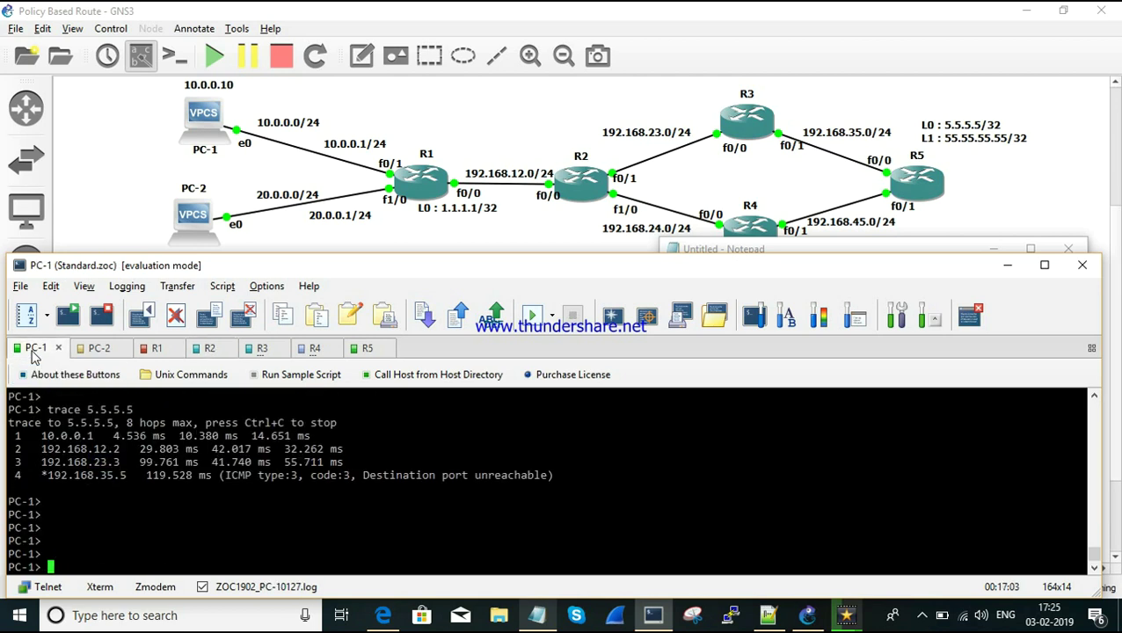
{"action": "key", "text": "Up"}
{"action": "key", "text": "Up"}
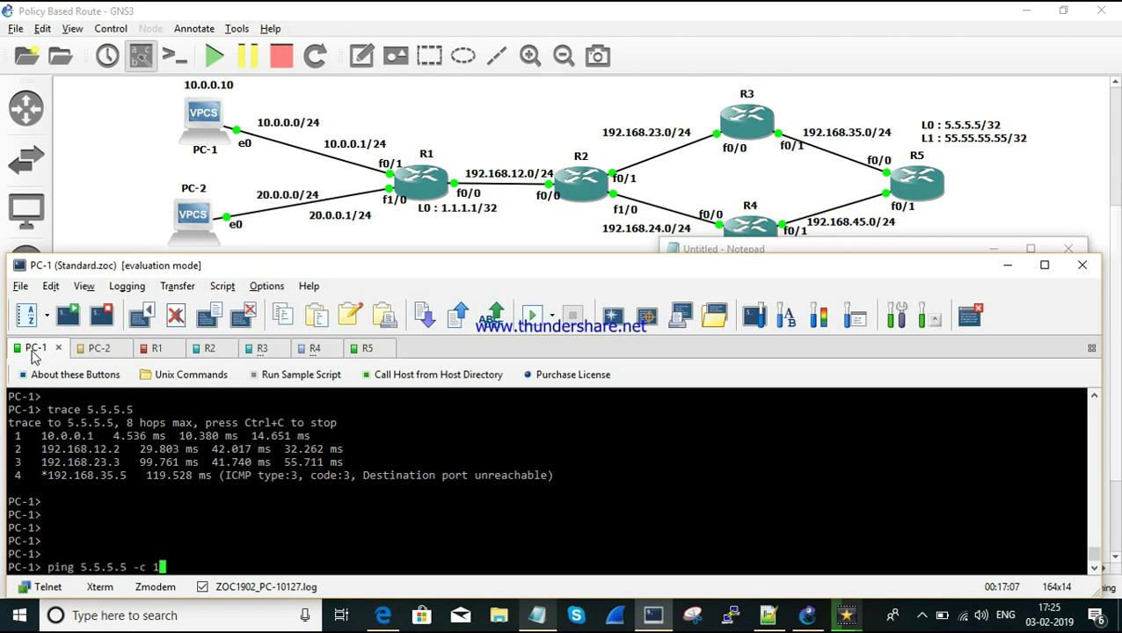
{"action": "key", "text": "Return"}
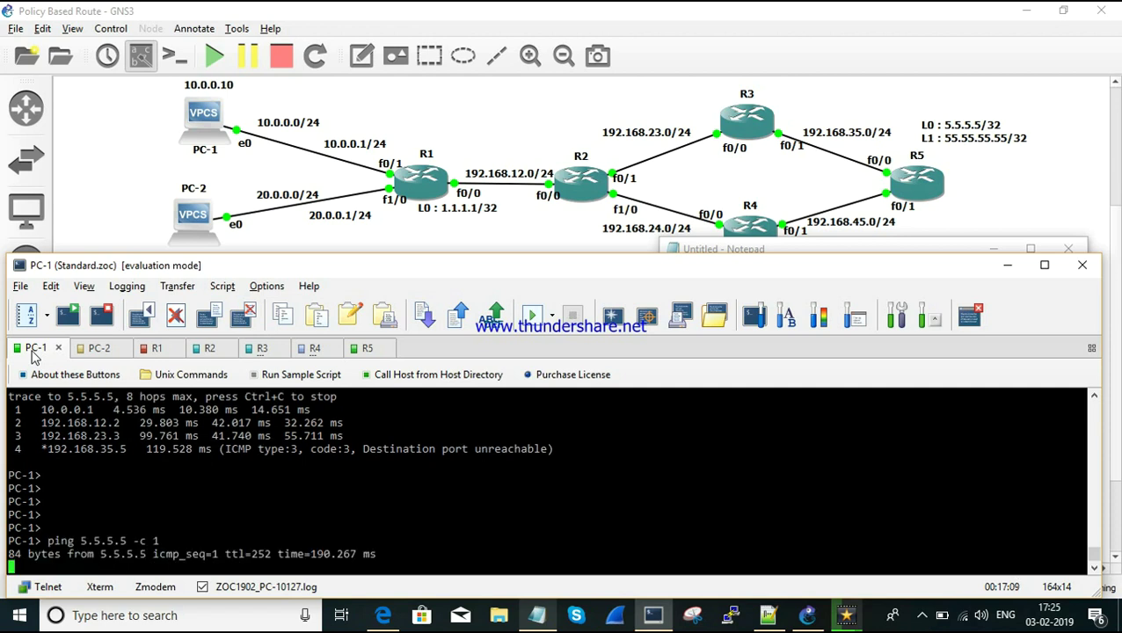
- Check R2's debug output for the packet length and policy decision on PC-1's default-size ping
{"action": "left_click", "coordinate": [209, 348]}
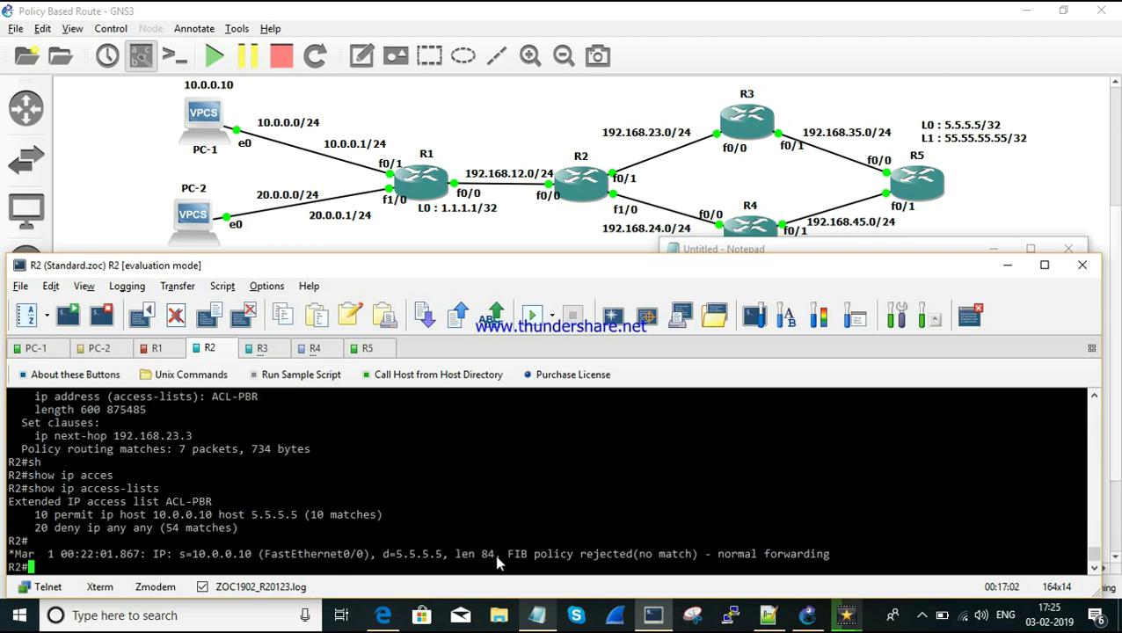
{"action": "left_click_drag", "start_coordinate": [455, 555], "coordinate": [508, 555]}
{"action": "double_click", "coordinate": [609, 554]}
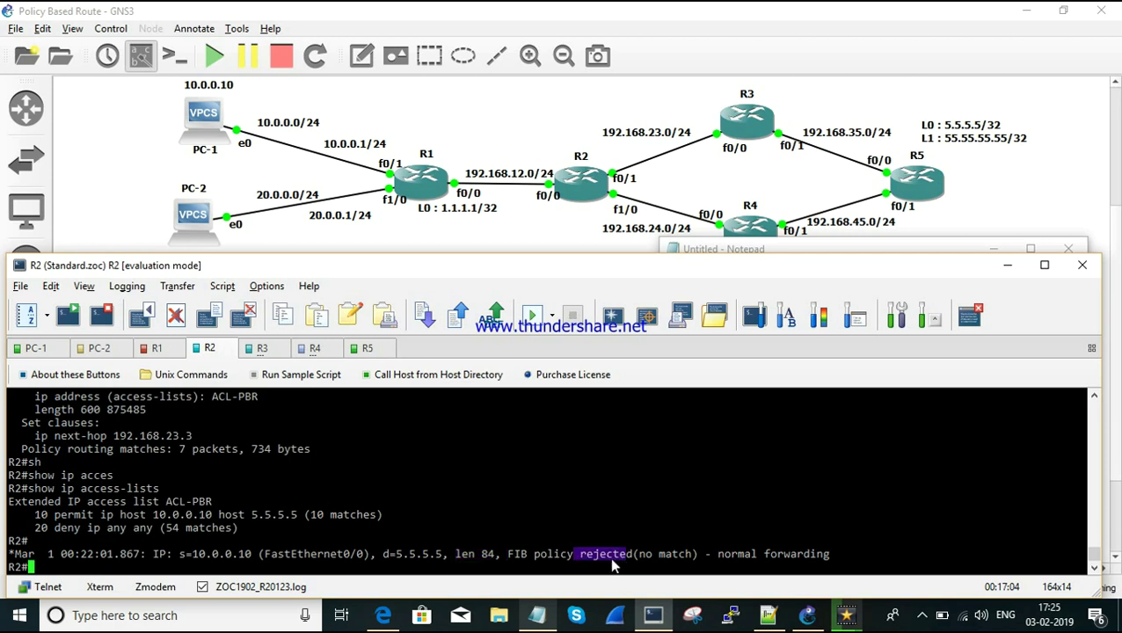
- From PC-1, send one larger ping to R5's loopback with ping 5.5.5.5 -c 1 -l 1000
{"action": "left_click", "coordinate": [32, 352]}
{"action": "key", "text": "Return"}
{"action": "key", "text": "Up"}
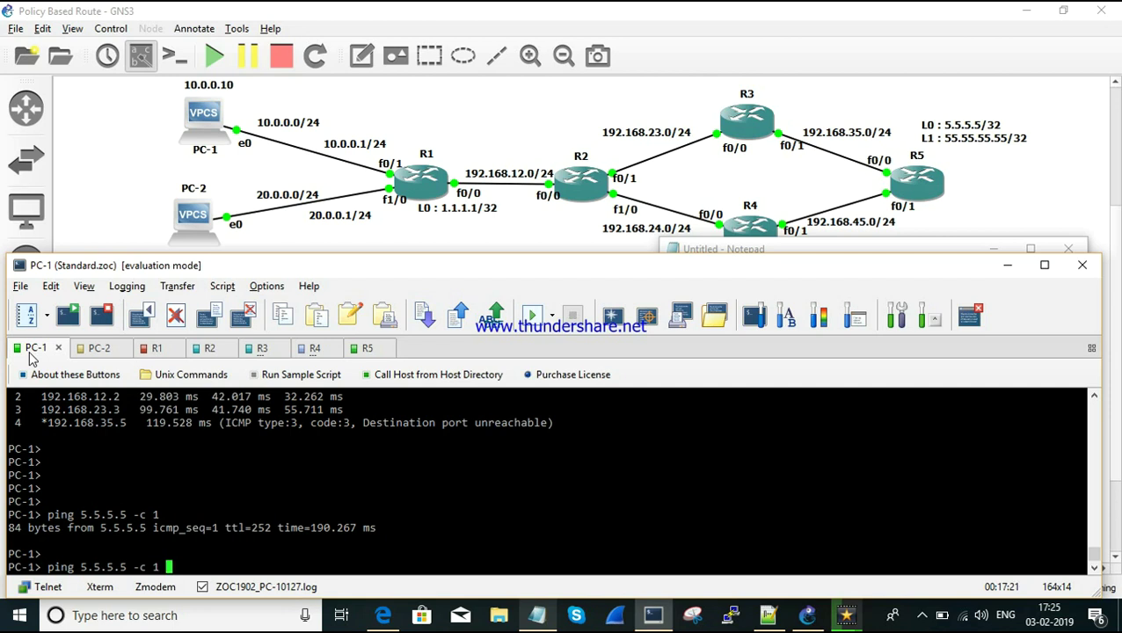
{"action": "type", "text": "-l 1000"}
{"action": "key", "text": "Return"}
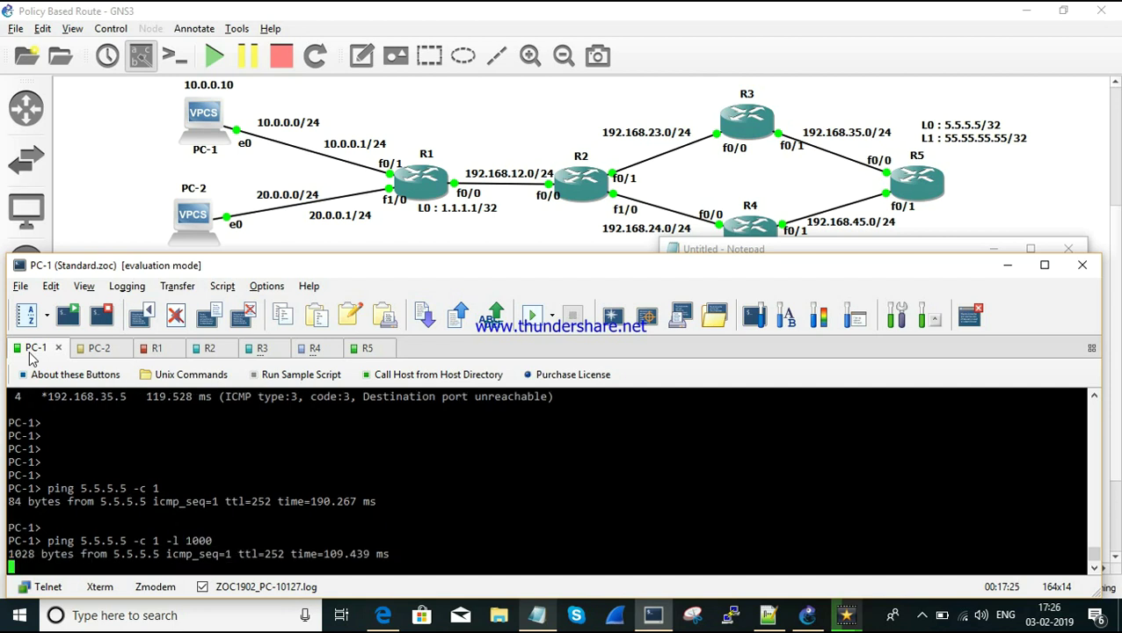
- Check R2's debug output for the larger ping and compare its packet length and policy decision with the first ping
{"action": "left_click", "coordinate": [209, 349]}
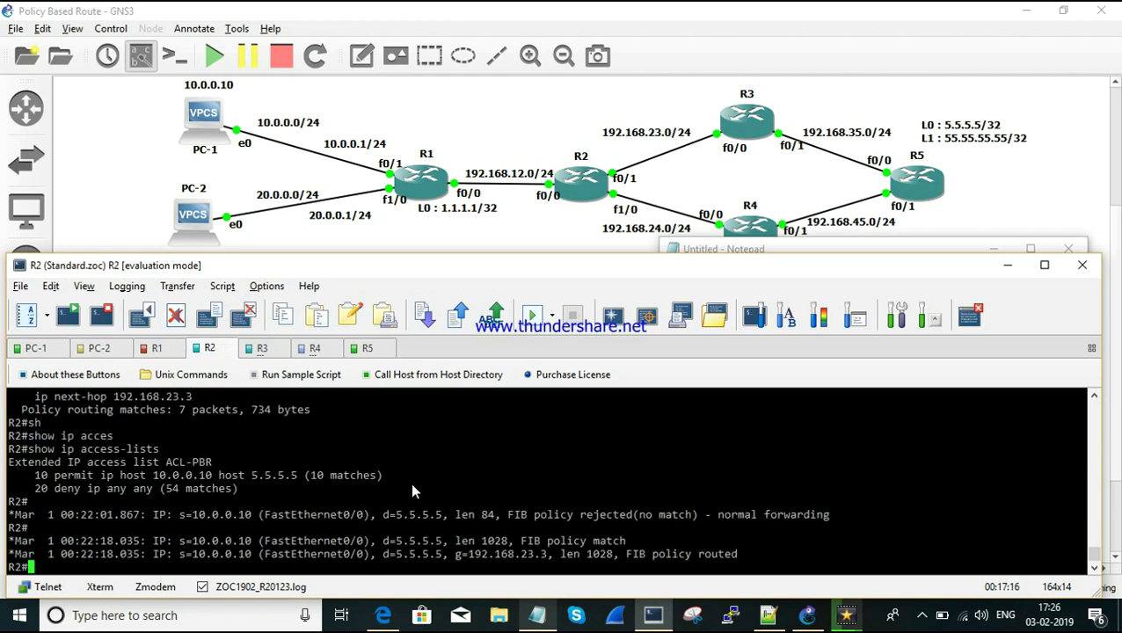
{"action": "left_click_drag", "start_coordinate": [458, 543], "coordinate": [562, 566]}
{"action": "double_click", "coordinate": [492, 541]}
{"action": "left_click", "coordinate": [483, 514]}
- Compare the size specified for the ping on PC-1 with the packet length logged in R2's debug output
{"action": "left_click", "coordinate": [35, 350]}
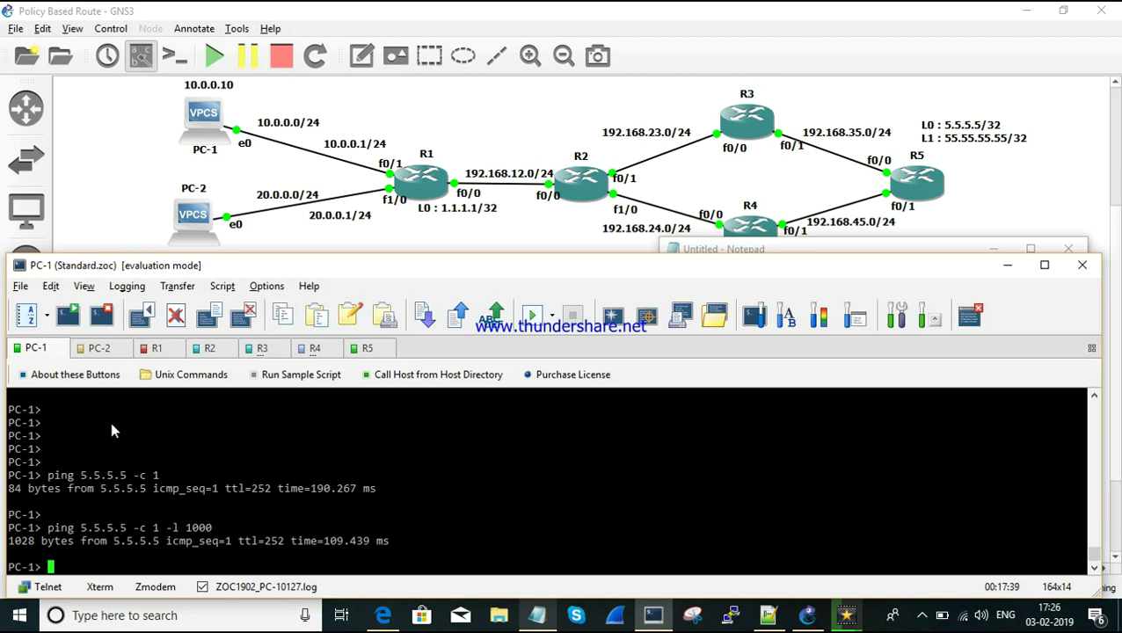
{"action": "left_click_drag", "start_coordinate": [204, 529], "coordinate": [214, 527]}
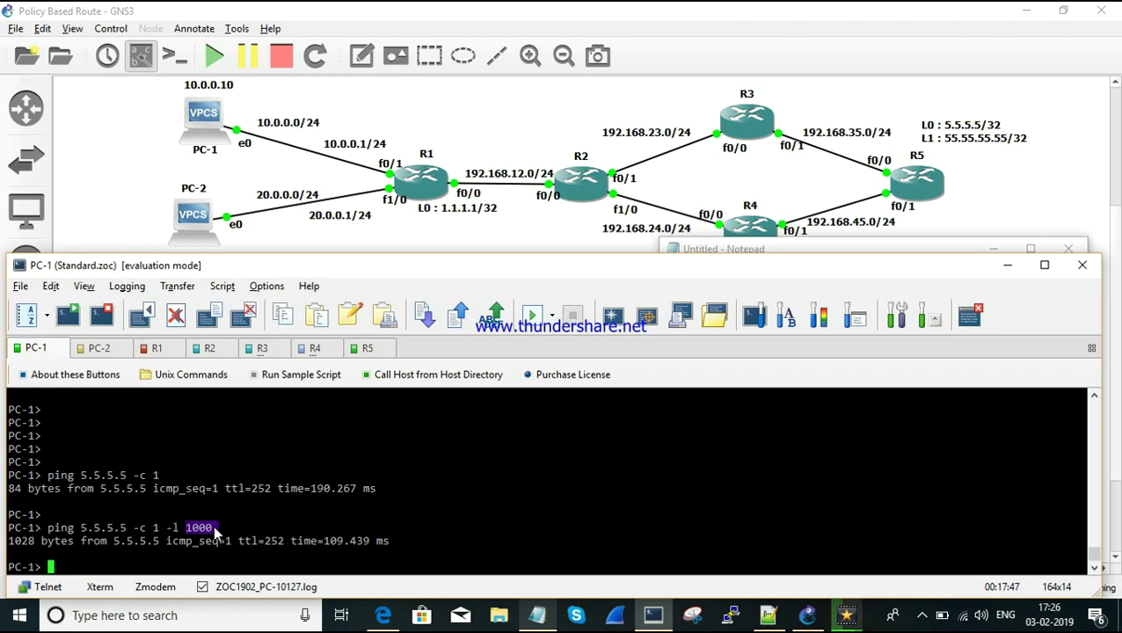
{"action": "left_click", "coordinate": [258, 349]}
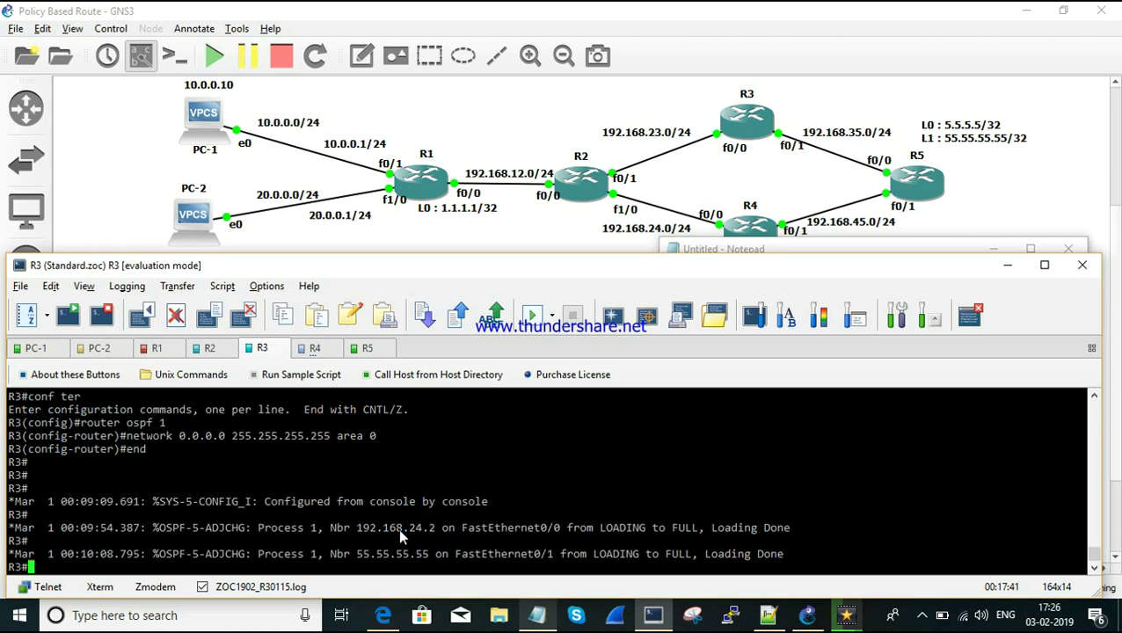
{"action": "left_click", "coordinate": [209, 348]}
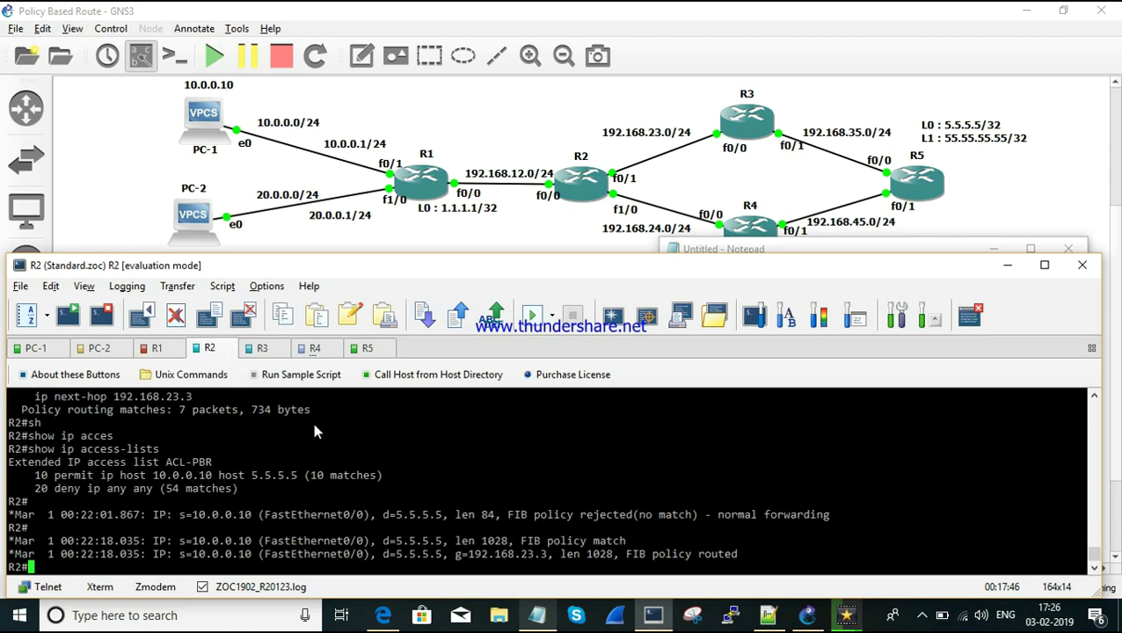
{"action": "left_click_drag", "start_coordinate": [456, 542], "coordinate": [508, 542]}
{"action": "left_click", "coordinate": [23, 348]}
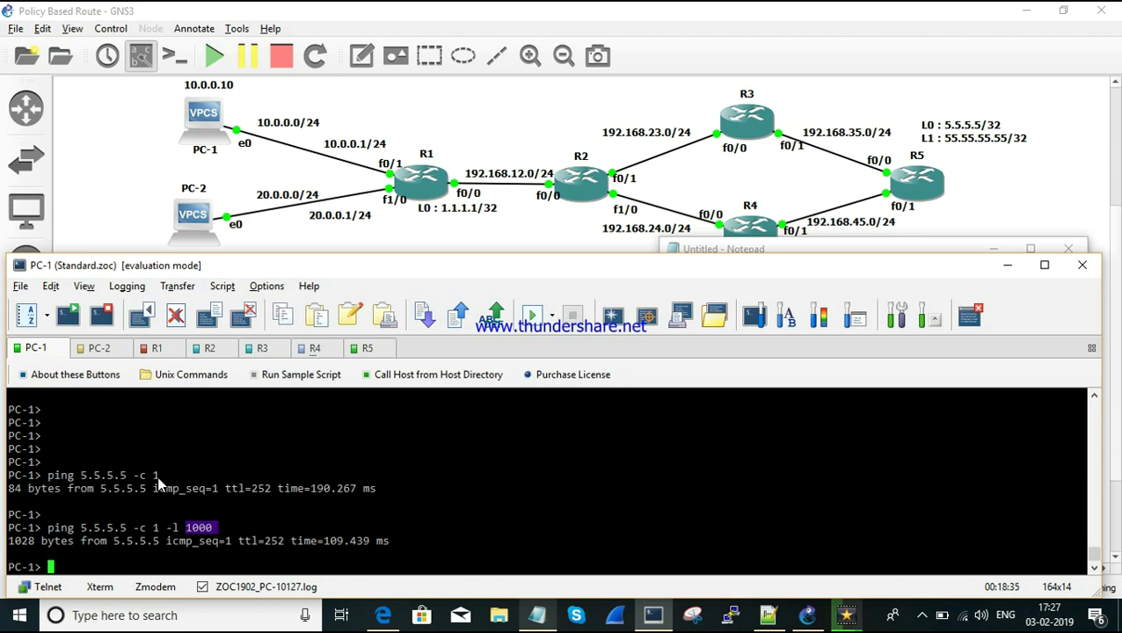
{"action": "left_click", "coordinate": [159, 480]}
{"action": "left_click", "coordinate": [921, 617]}
{"action": "left_click", "coordinate": [906, 582]}
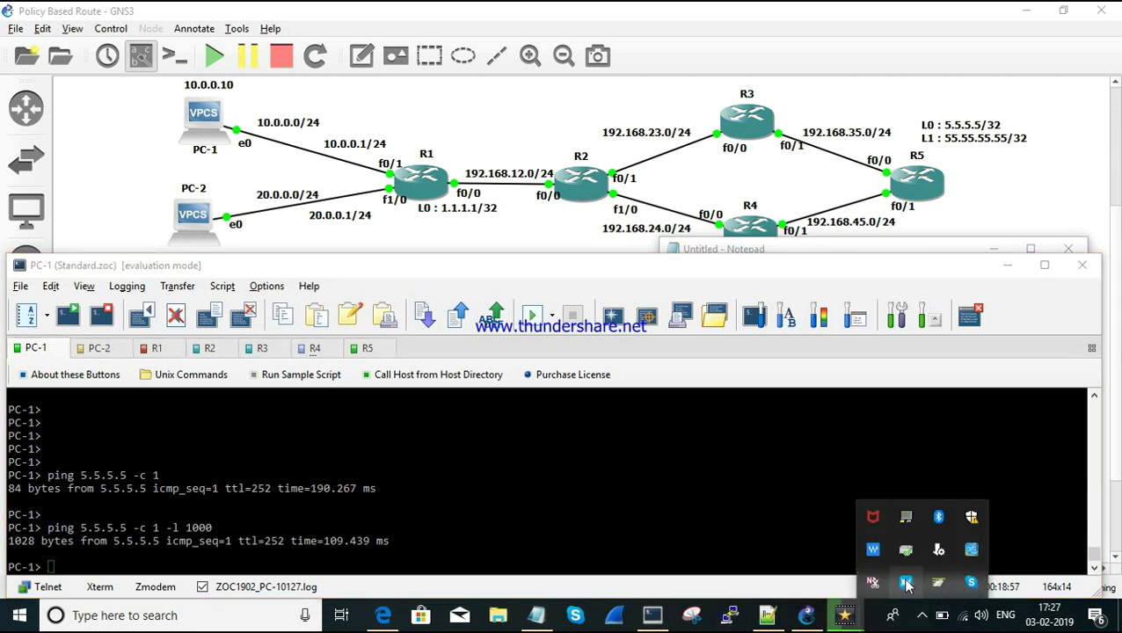